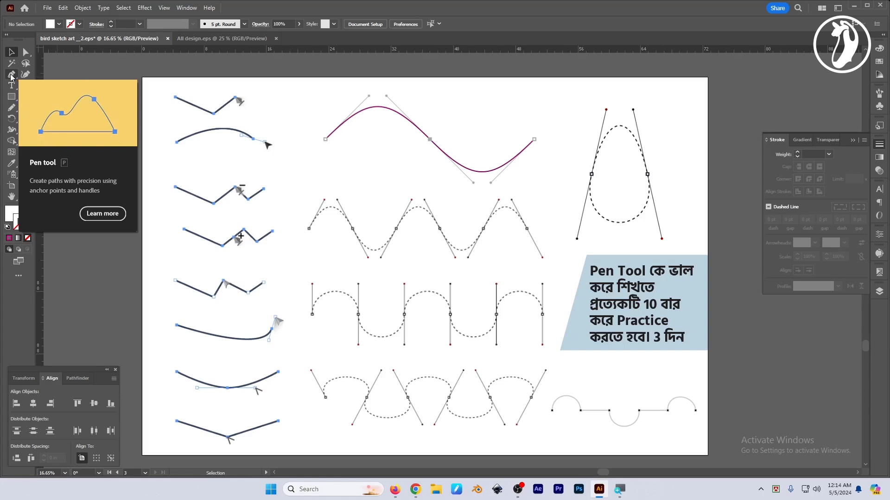
left_click(11, 75)
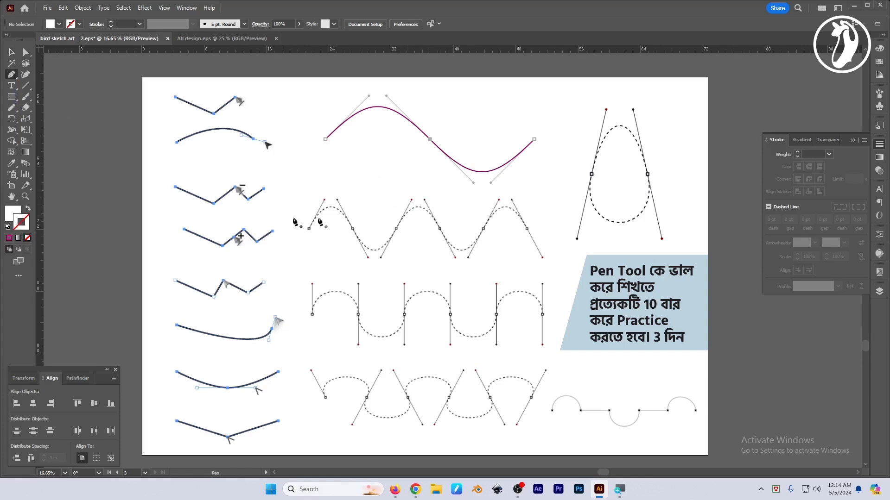
left_click_drag(421, 185, 411, 184)
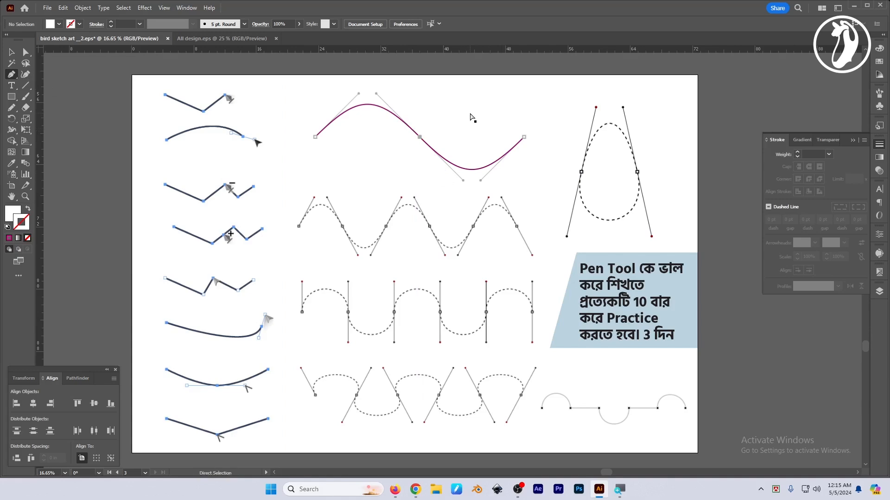
key("ctrl+o")
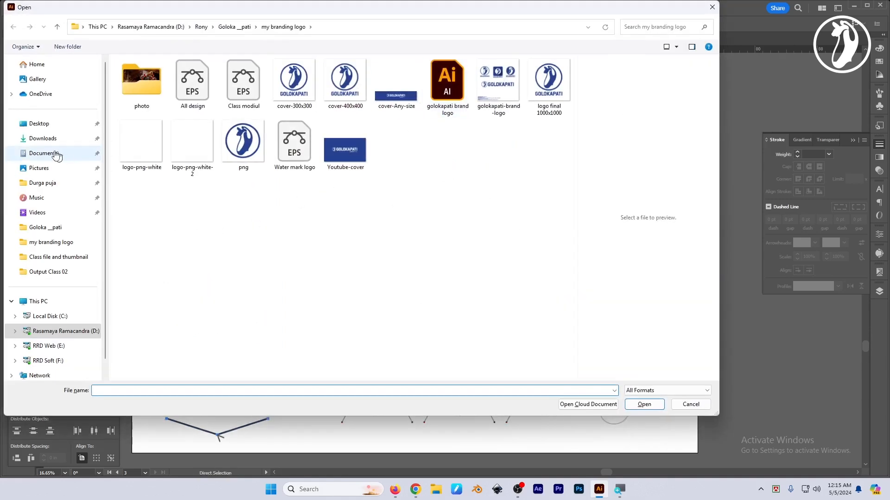
left_click(42, 139)
left_click(41, 155)
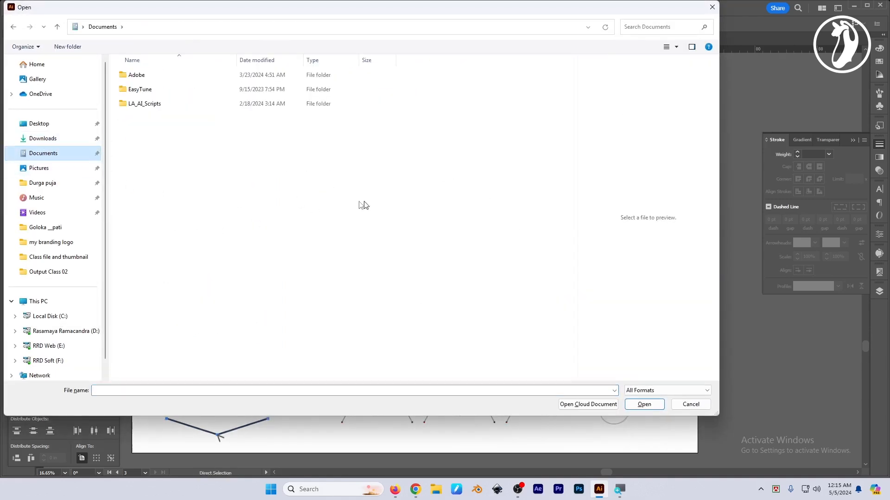
left_click(49, 171)
double_click(239, 91)
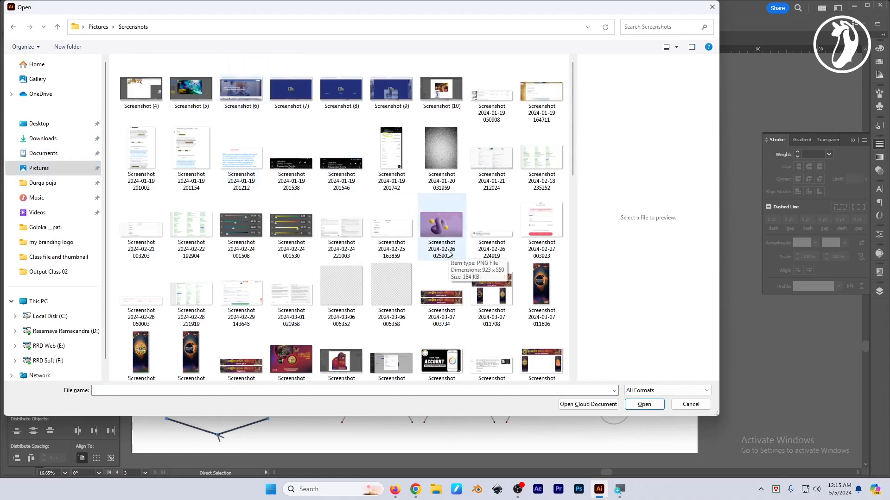
scroll(439, 231, "down", 10)
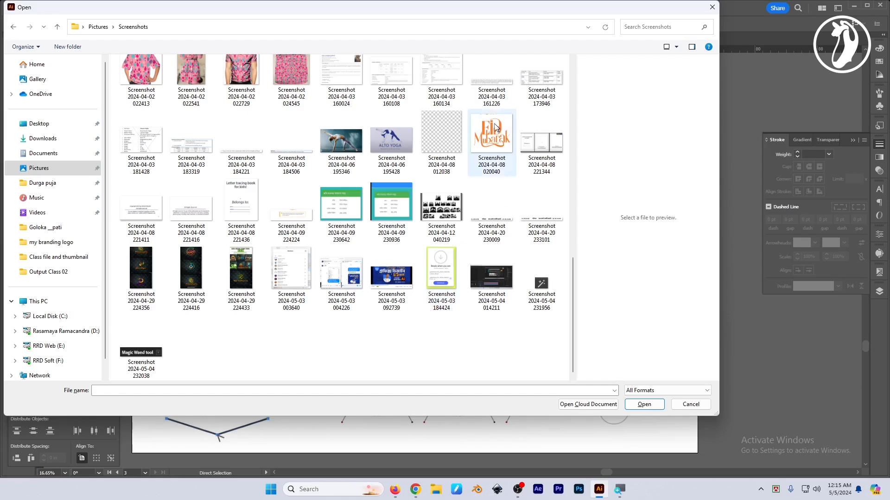
left_click(491, 147)
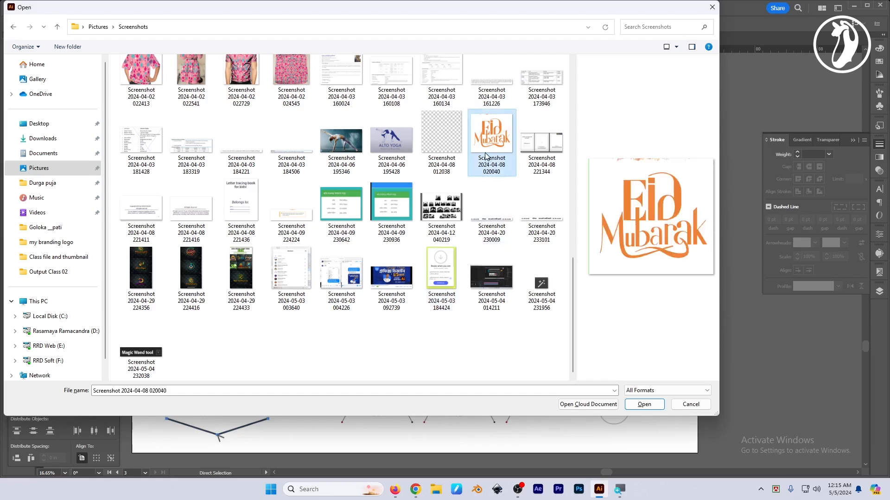
double_click(485, 156)
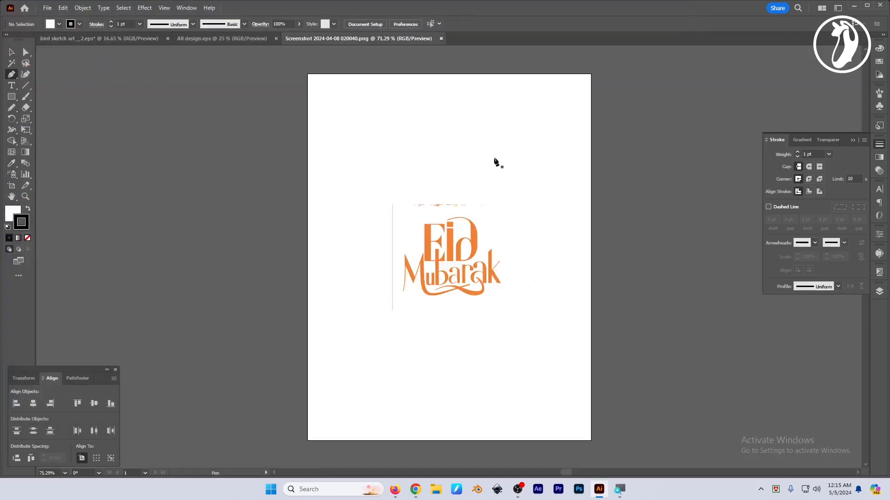
Step: Cut the Eid Mubarak image to the clipboard and close its document
left_click_drag(481, 256, 606, 316)
key("v")
left_click_drag(454, 312, 498, 316)
left_click_drag(452, 321, 455, 274)
left_click_drag(453, 271, 457, 280)
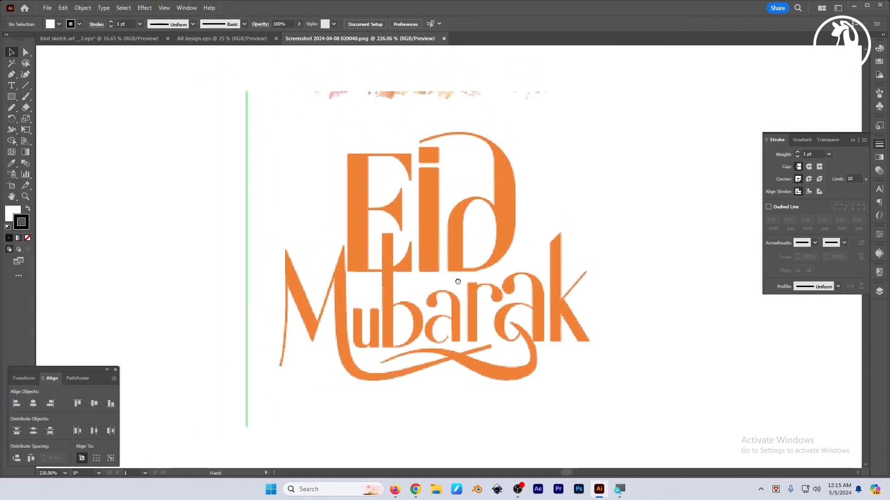
left_click(457, 254)
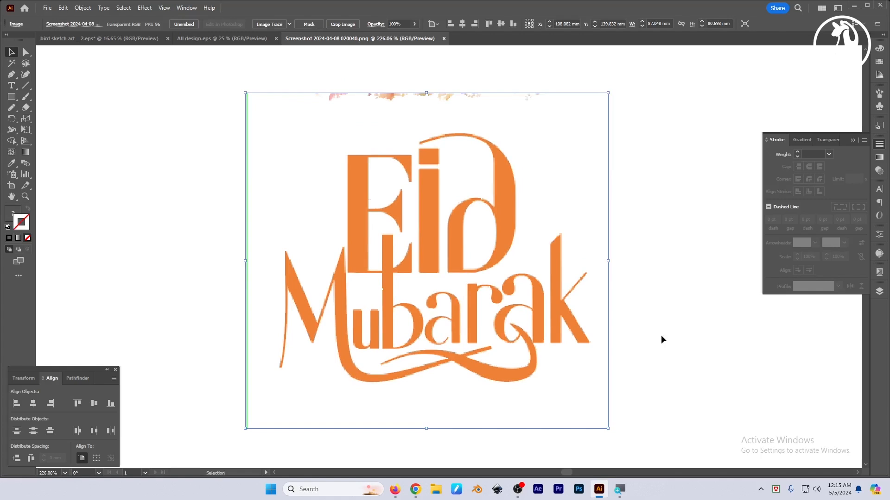
left_click_drag(481, 201, 532, 255)
left_click_drag(486, 281, 498, 252)
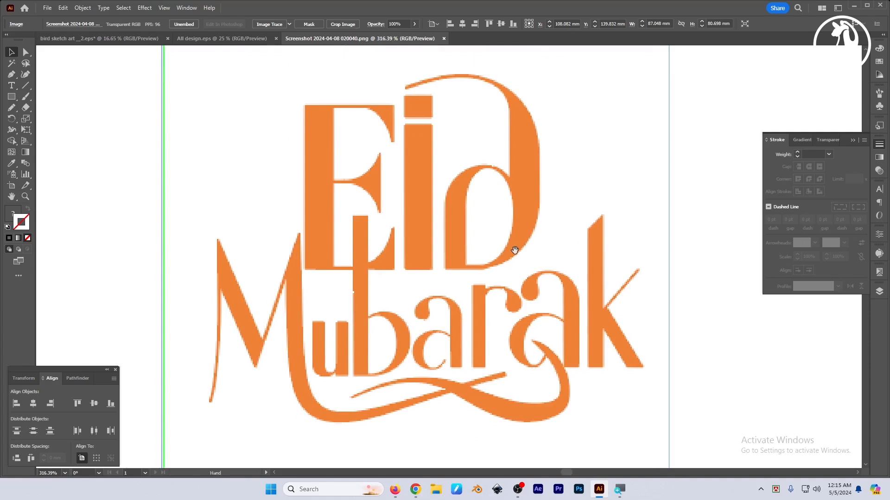
key("space")
key("Delete")
key("ctrl+w")
left_click(517, 254)
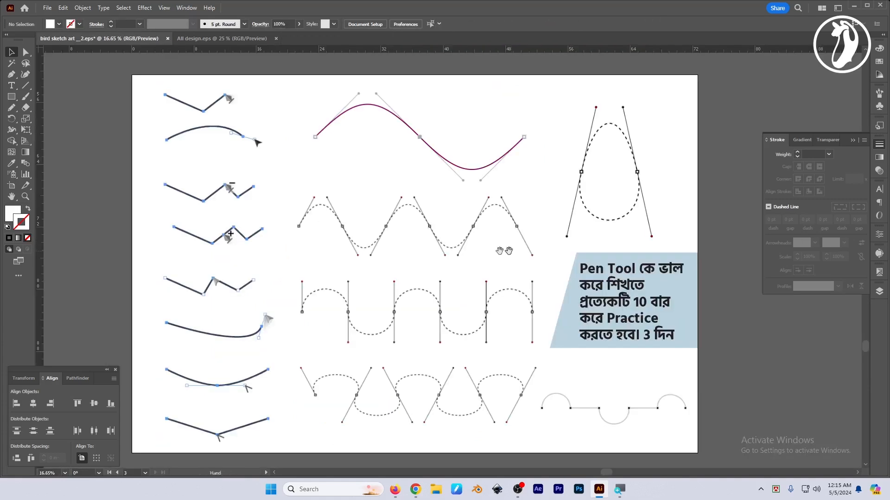
Step: Paste the Eid Mubarak image beside the artboard's right edge and enlarge it to about 33.4 by 31 in
left_click_drag(415, 242, 430, 242)
scroll(429, 242, "right", 6)
key("ctrl+v")
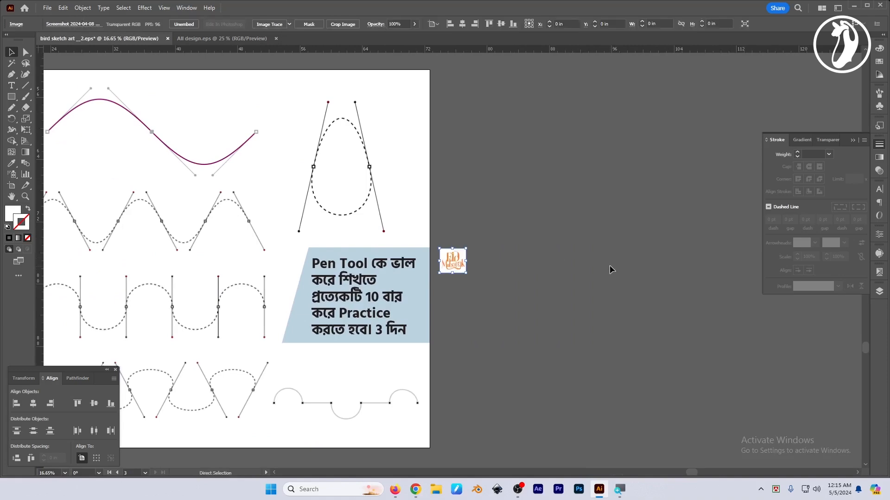
left_click_drag(466, 261, 700, 261)
Step: Hide the floating side panels while keeping the toolbar and control options visible
key("Tab")
scroll(595, 277, "up", 2)
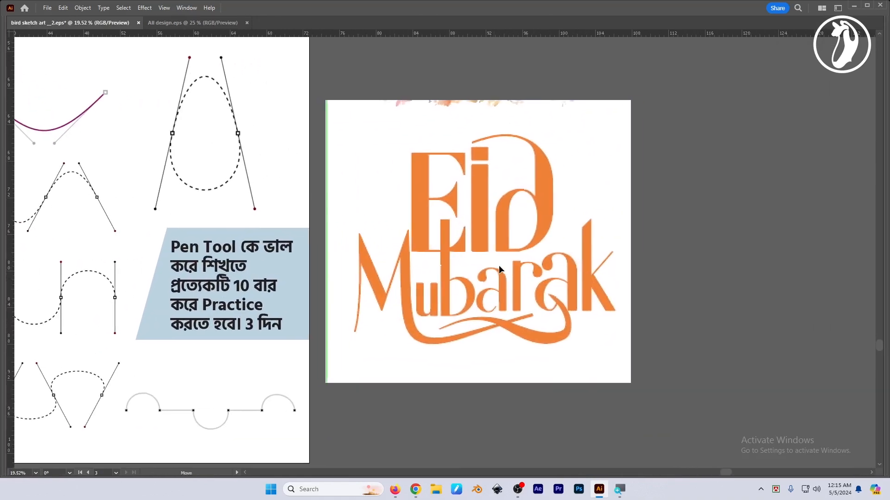
key("Tab")
key("shift+Tab")
left_click_drag(532, 268, 505, 264)
Step: Examine the pixels along the curved serif of the letter E at extreme magnification
key("z")
left_click_drag(470, 186, 800, 231)
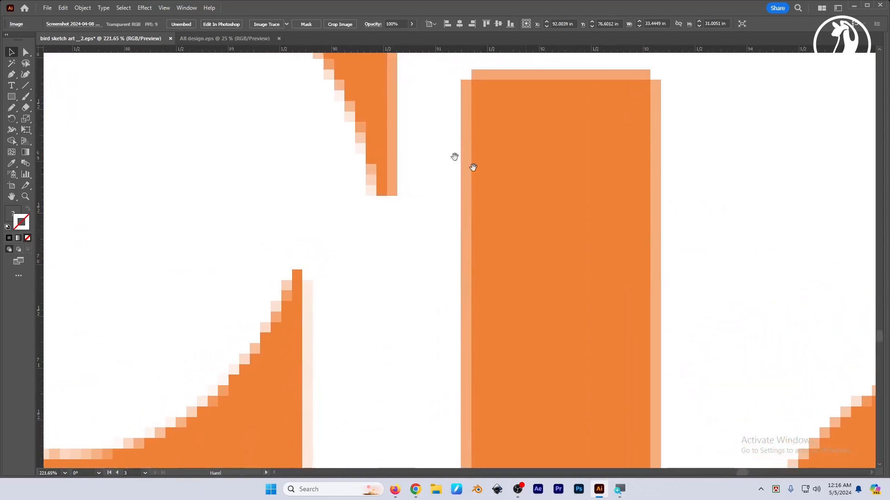
left_click_drag(324, 87, 496, 267)
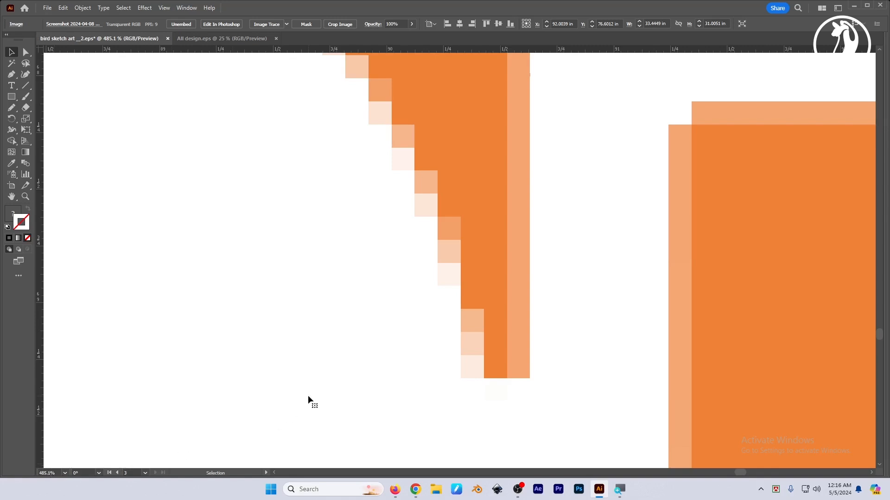
left_click_drag(417, 196, 833, 340)
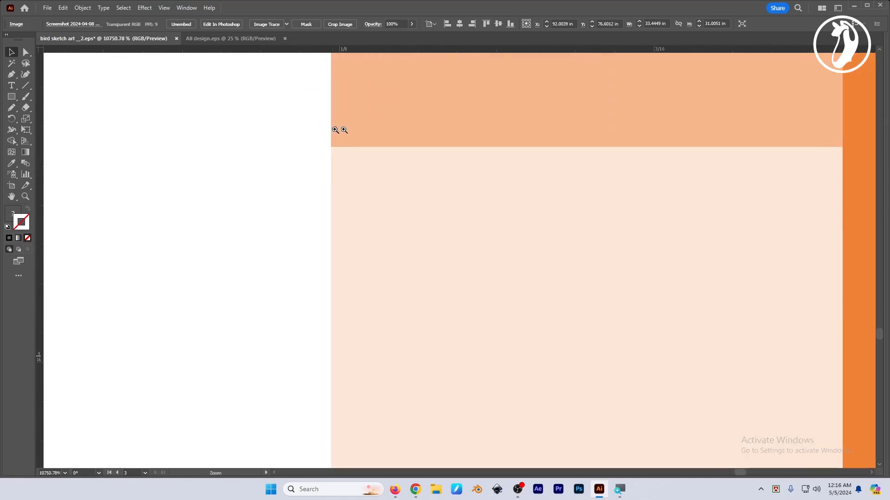
left_click_drag(340, 129, 830, 333)
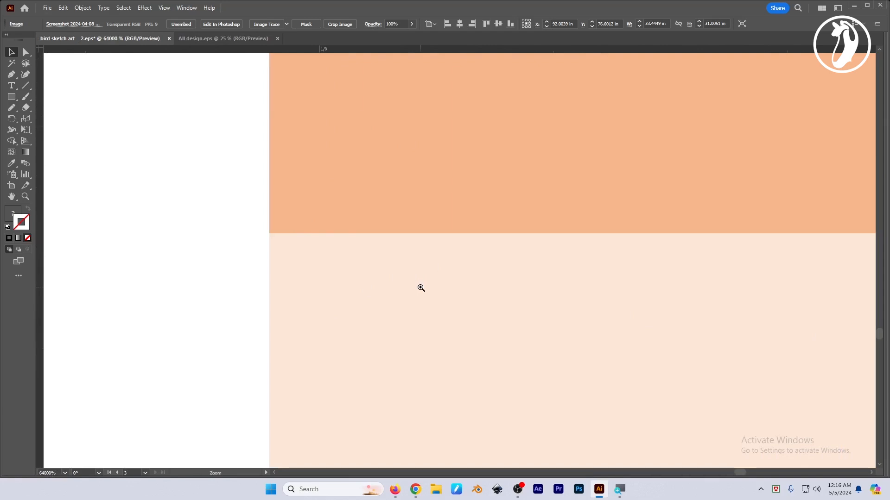
left_click_drag(536, 226, 217, 184)
left_click_drag(649, 203, 431, 203)
left_click_drag(510, 211, 410, 227)
left_click_drag(531, 250, 521, 251)
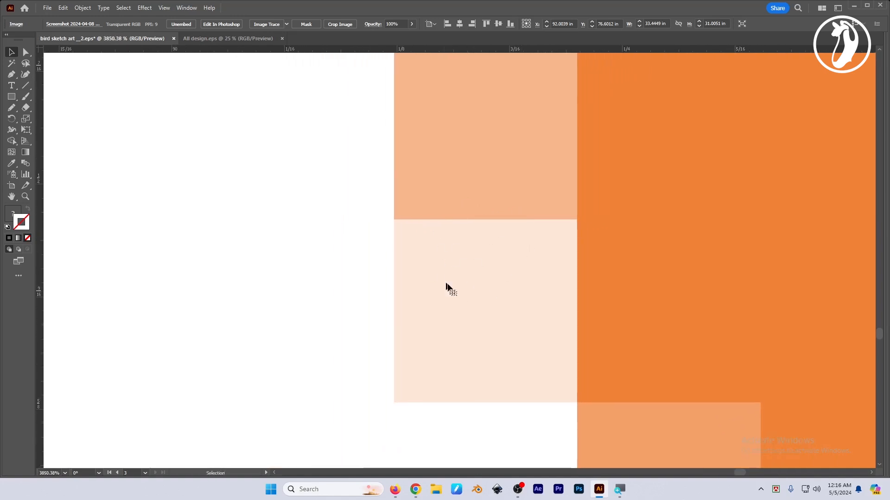
left_click_drag(473, 170, 457, 343)
left_click_drag(434, 255, 353, 212)
left_click_drag(479, 281, 410, 149)
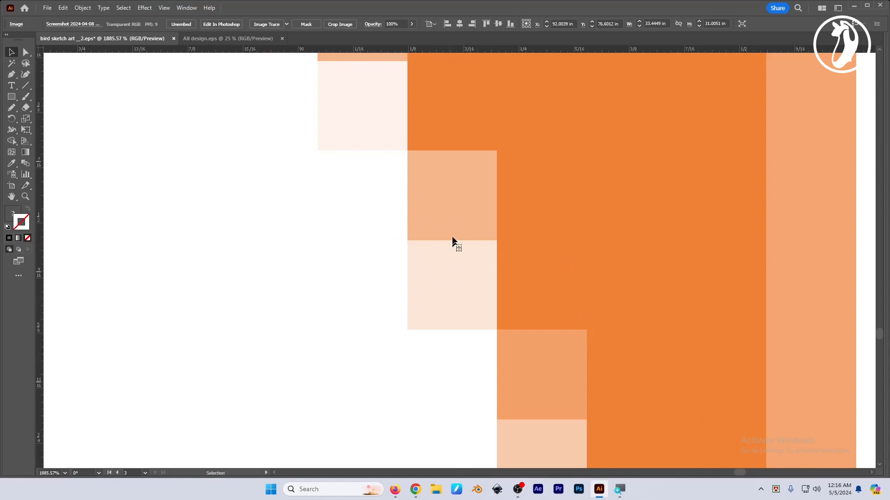
left_click_drag(481, 230, 418, 194)
left_click_drag(446, 165, 437, 239)
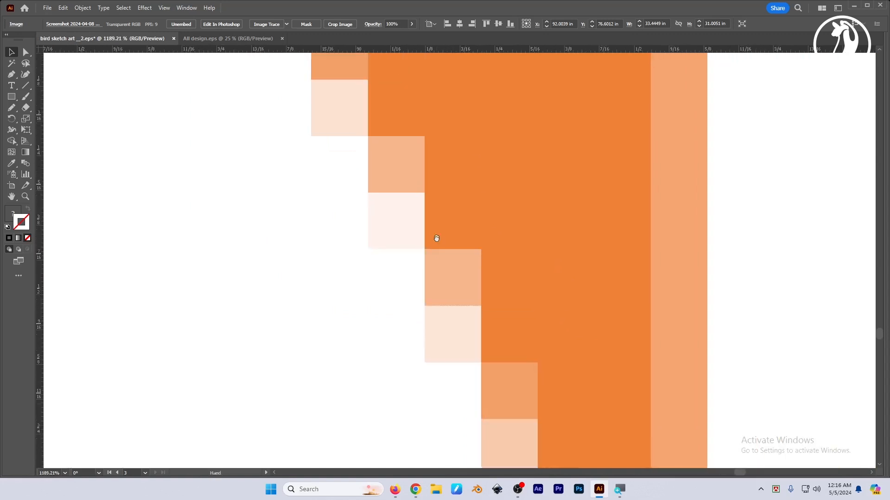
Step: Look over the letter outlines across the word "Eid" and the upper part of "Mubarak"
left_click_drag(518, 194, 191, 142)
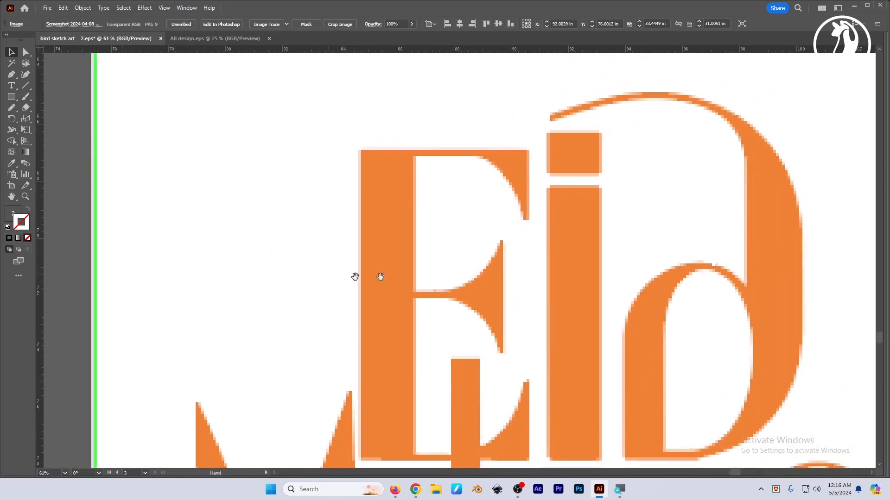
left_click_drag(356, 277, 314, 249)
left_click_drag(562, 222, 326, 210)
left_click_drag(607, 235, 718, 296)
left_click_drag(452, 283, 609, 302)
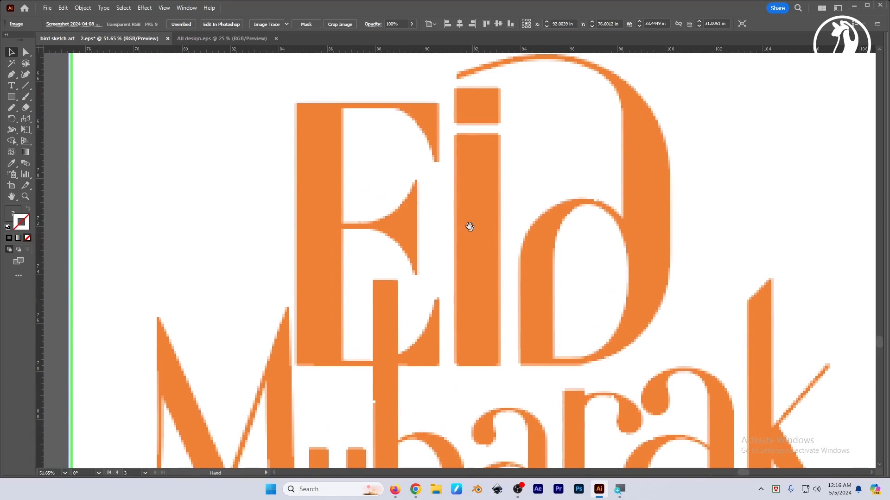
mouse_move(470, 227)
left_mouse_down()
mouse_move(501, 229)
mouse_move(476, 241)
left_mouse_up()
scroll(508, 238, "down", 1)
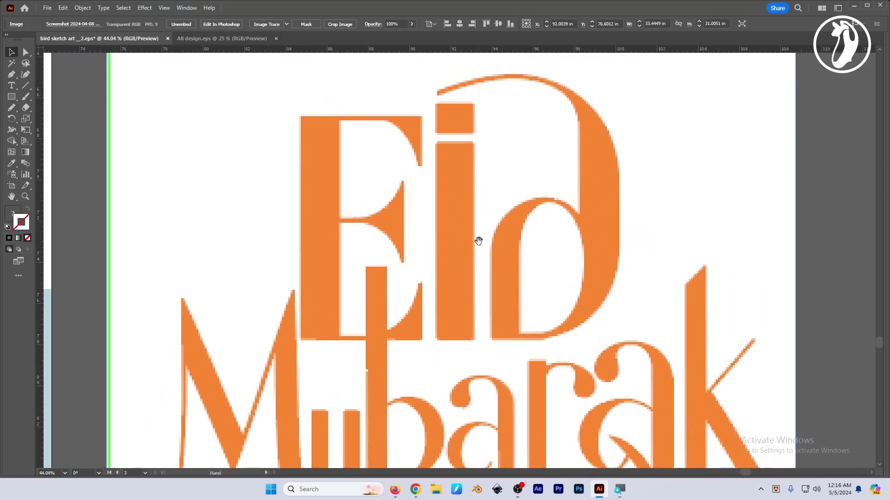
Step: Start a Pen tool path along the top edge of the letter E, from its upper-right corner to its upper-left corner
left_click(11, 76)
left_click_drag(419, 306, 438, 223)
scroll(431, 287, "down", 1)
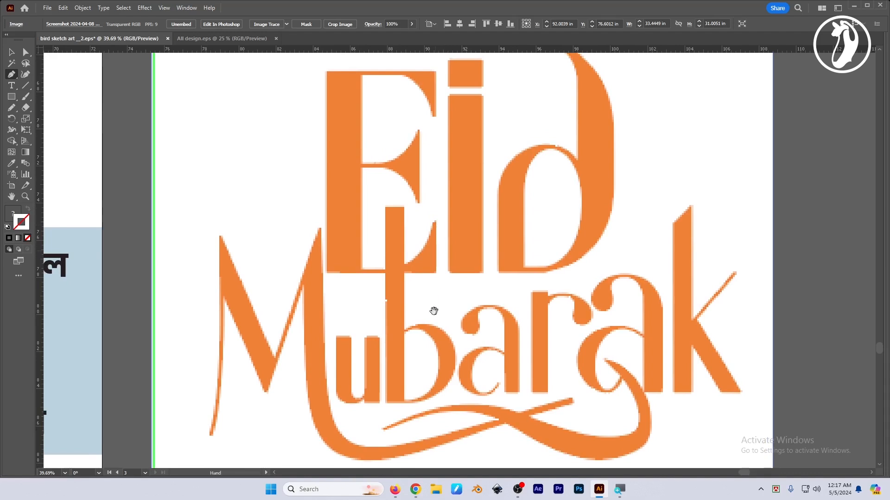
left_click_drag(434, 311, 434, 345)
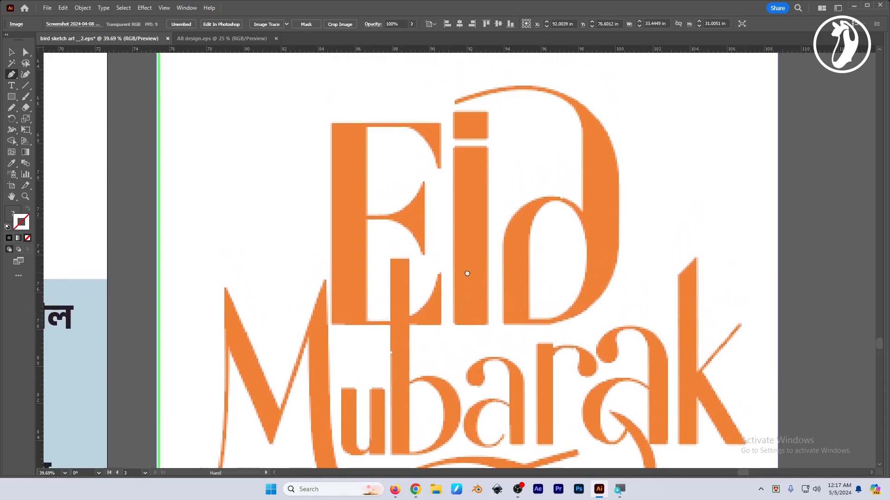
left_click_drag(430, 223, 433, 232)
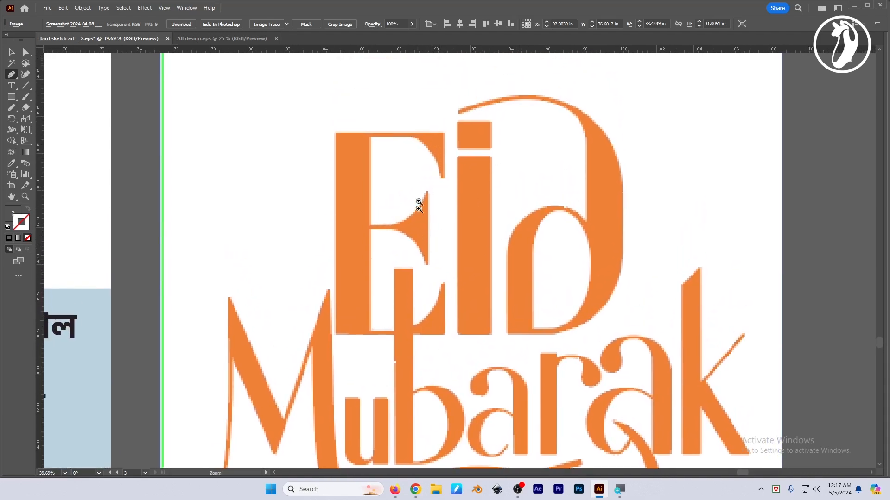
left_click_drag(422, 152, 540, 177)
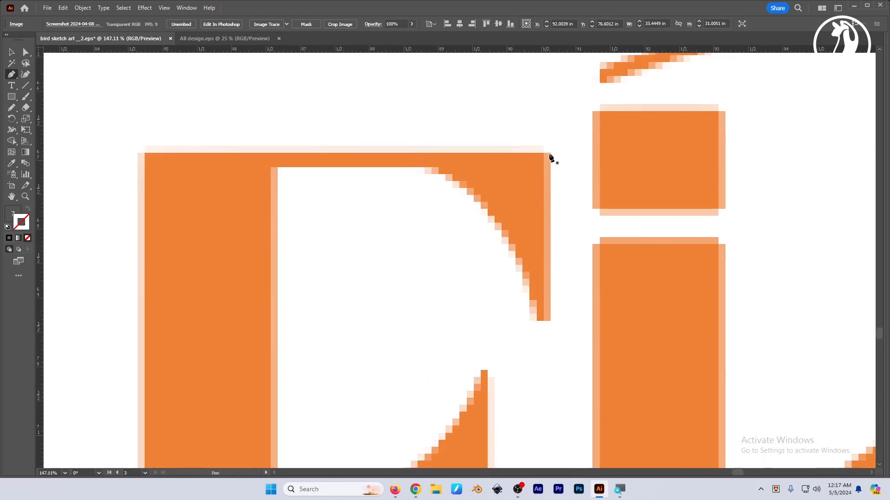
left_click(549, 154)
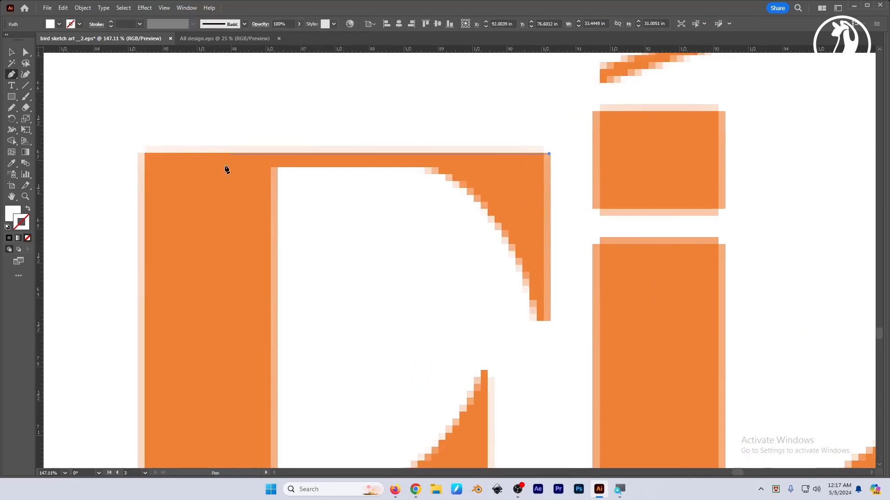
left_click(144, 154)
scroll(185, 278, "down", 1)
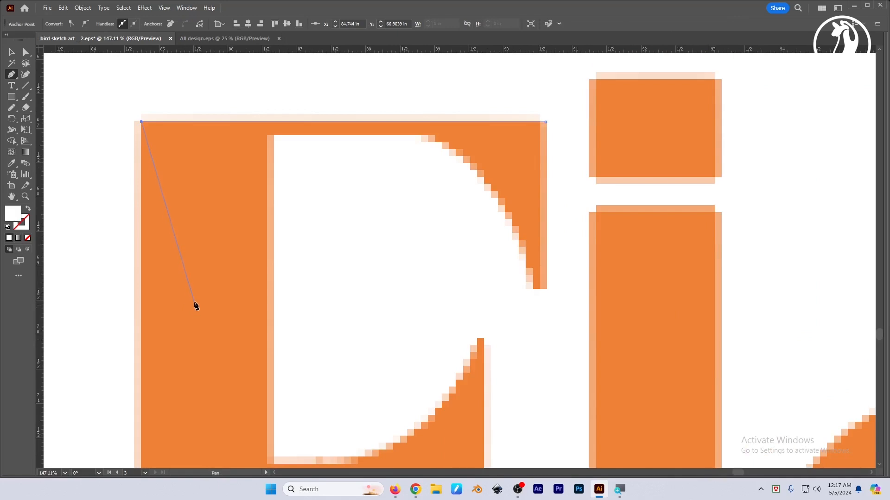
Step: Swap the path's fill and stroke, and set the stroke colour to 100% magenta
key("shift+x")
key("F6")
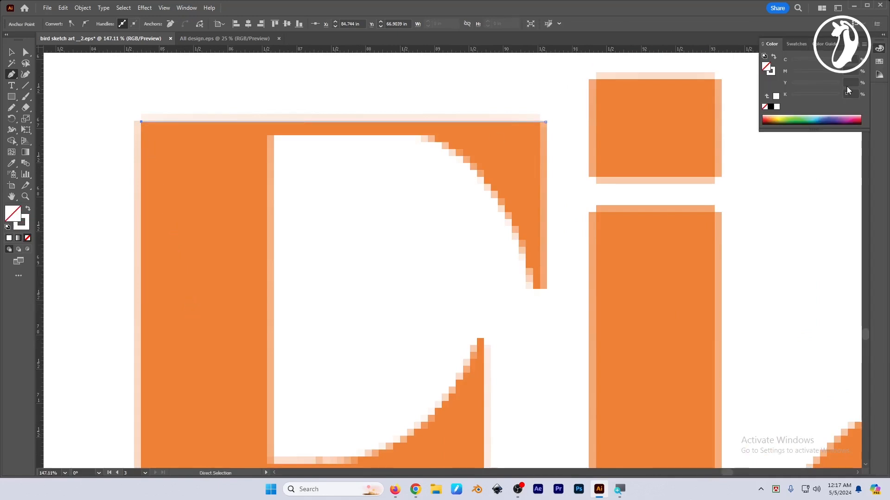
left_click_drag(850, 74, 767, 113)
type("100")
key("Return")
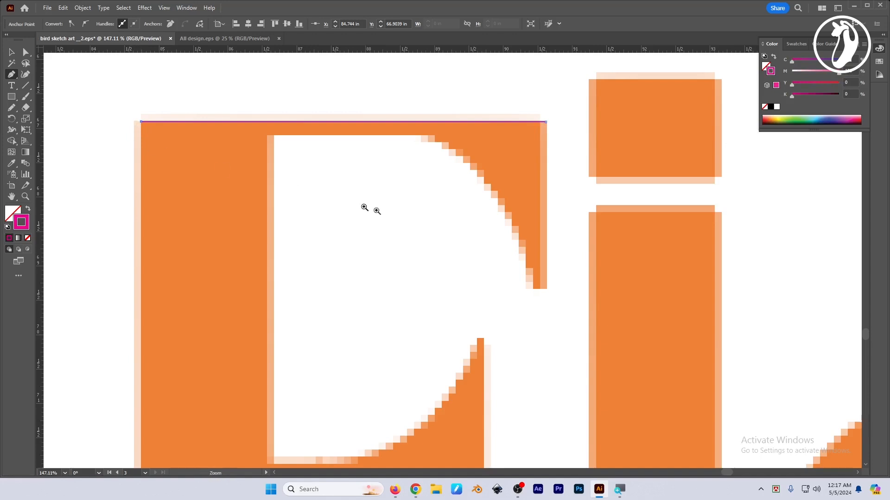
Step: Extend the path straight down the outer left edge of the E to its bottom-left corner
scroll(364, 207, "down", 1)
scroll(257, 307, "down", 3)
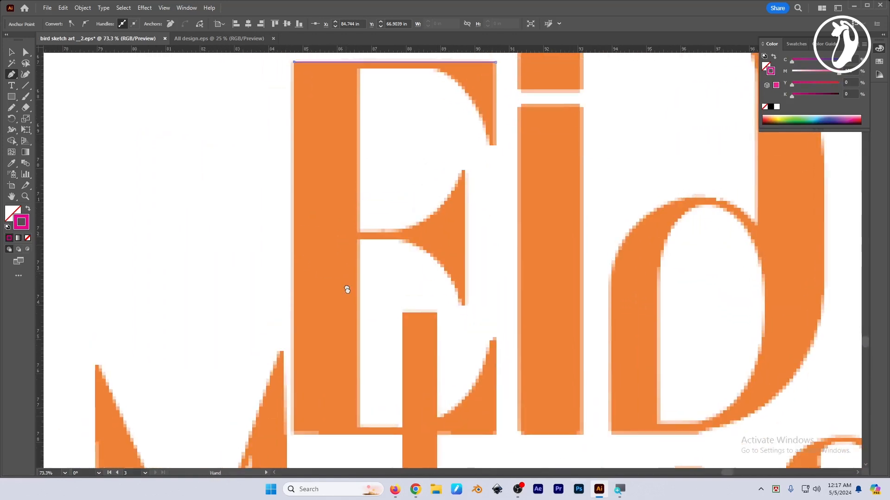
scroll(376, 283, "down", 1)
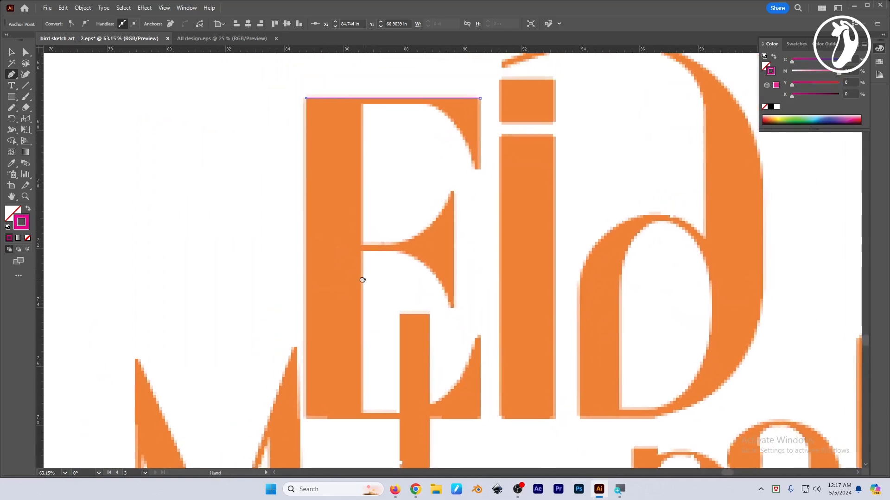
left_click(301, 419)
scroll(399, 433, "up", 3)
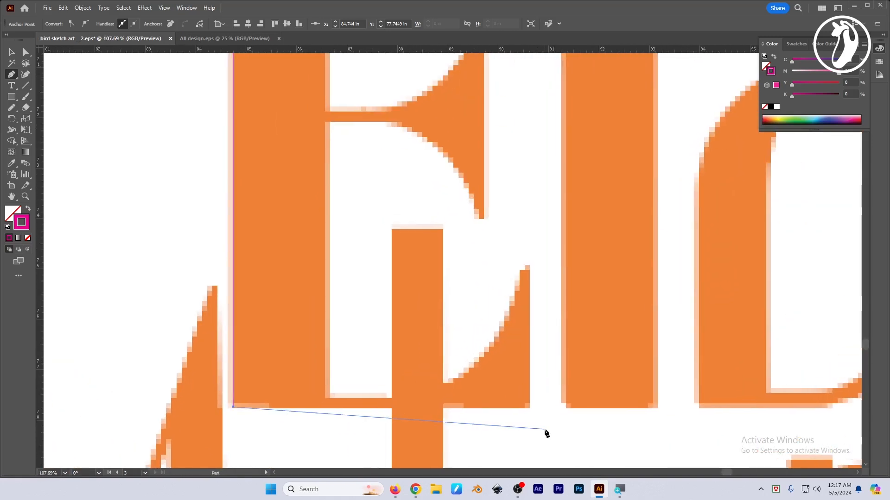
Step: Extend the E's path along its bottom edge, up the lower arm's outer side, and back along the arm's curved inner edge to the stem
left_click(530, 407)
left_click(529, 267)
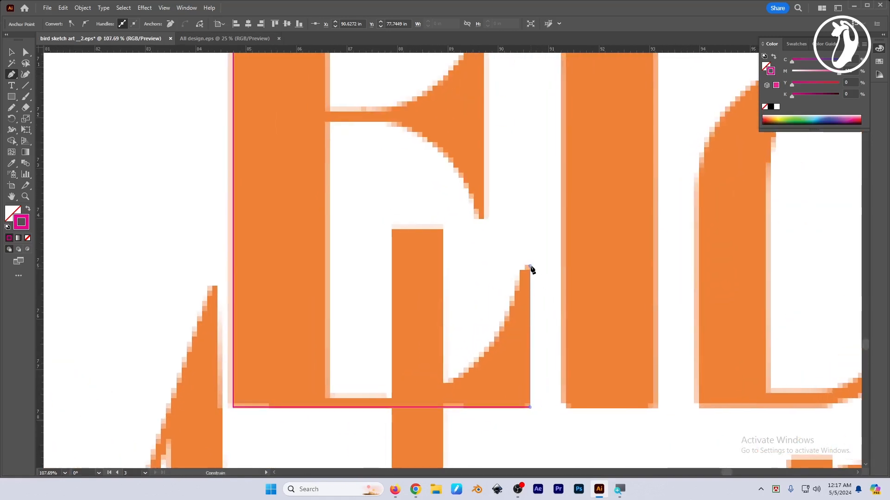
scroll(468, 385, "up", 1)
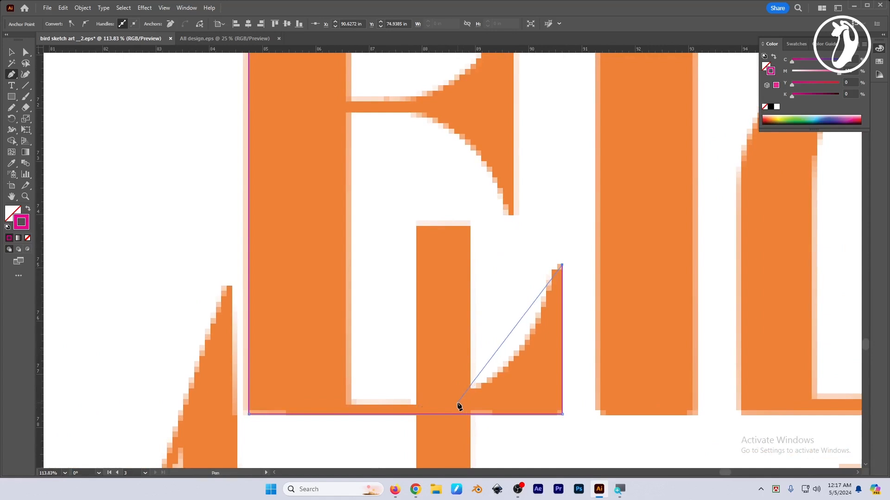
left_click(455, 406)
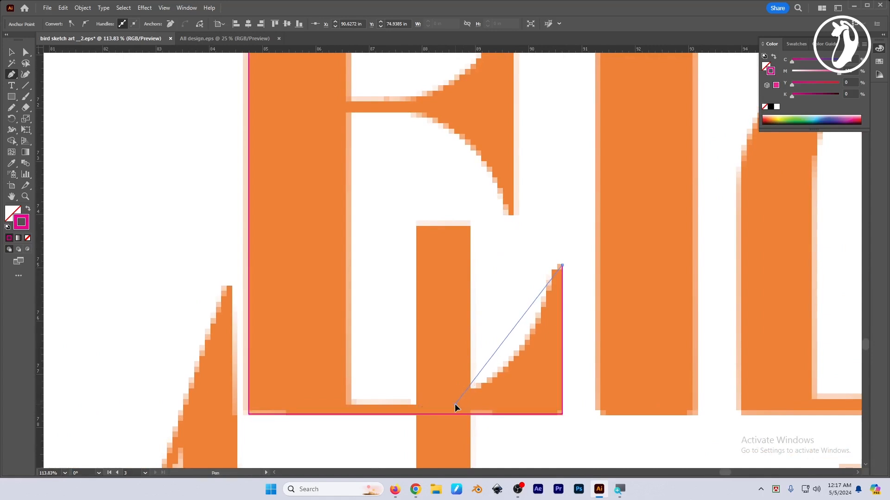
left_click_drag(454, 407, 392, 416)
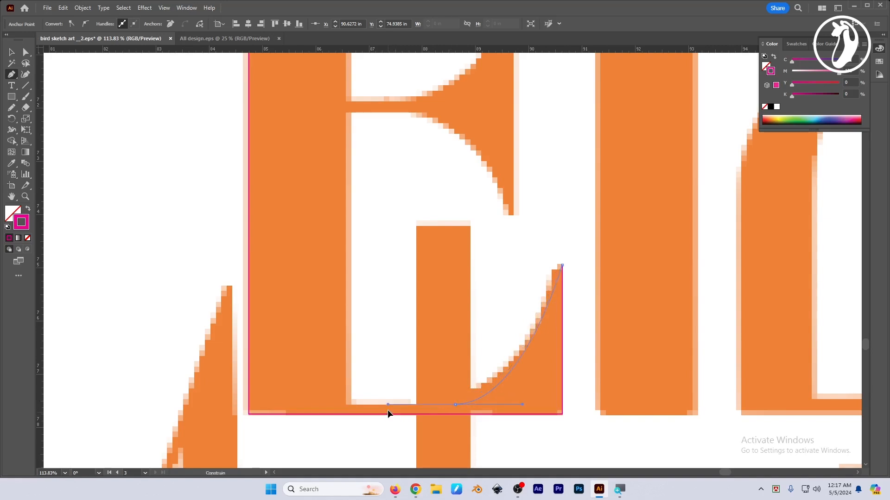
left_click_drag(395, 411, 402, 409)
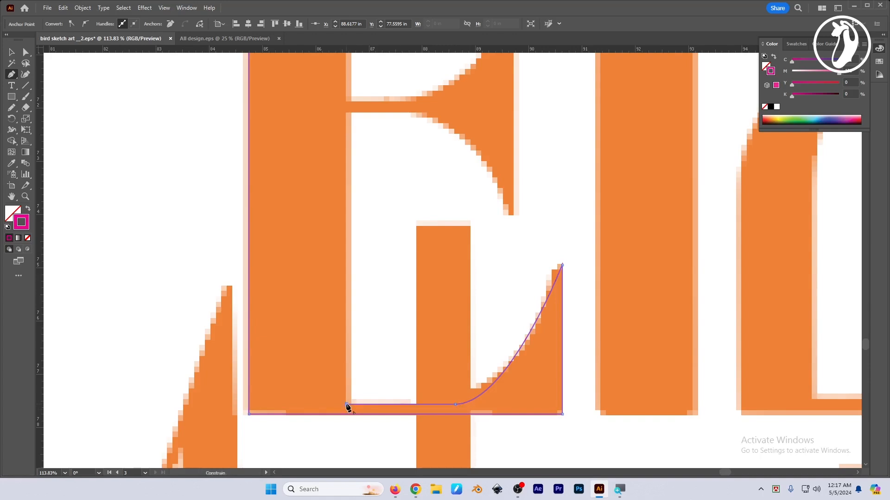
Step: Continue the path up the E's inner stem, along the middle bar's underside, and curve it to the bar's lower tip
scroll(381, 284, "up", 2)
left_click(357, 182)
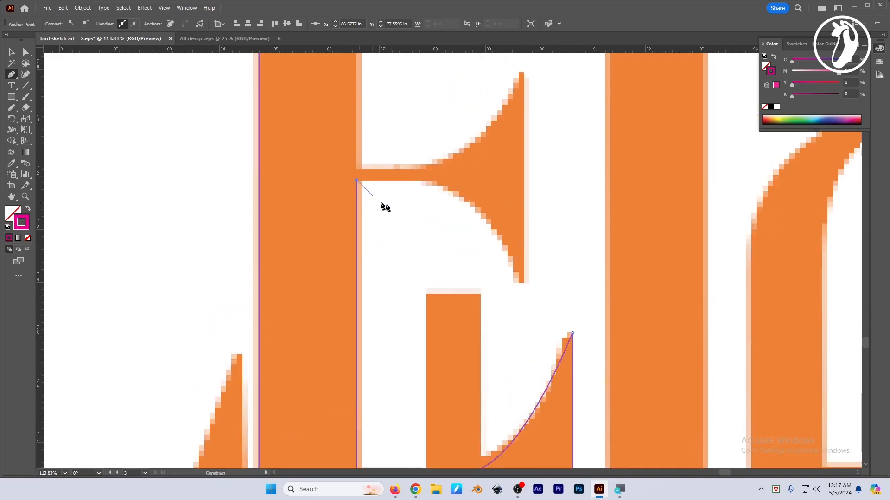
scroll(384, 207, "up", 2)
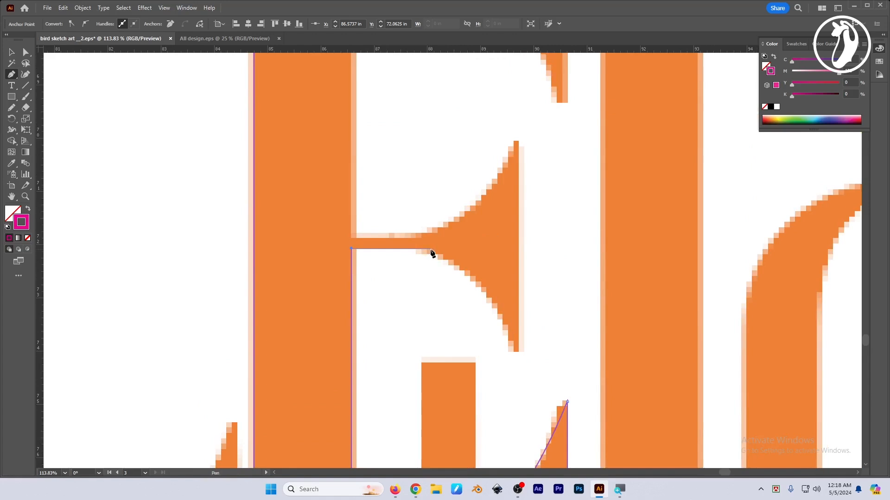
left_click(431, 249)
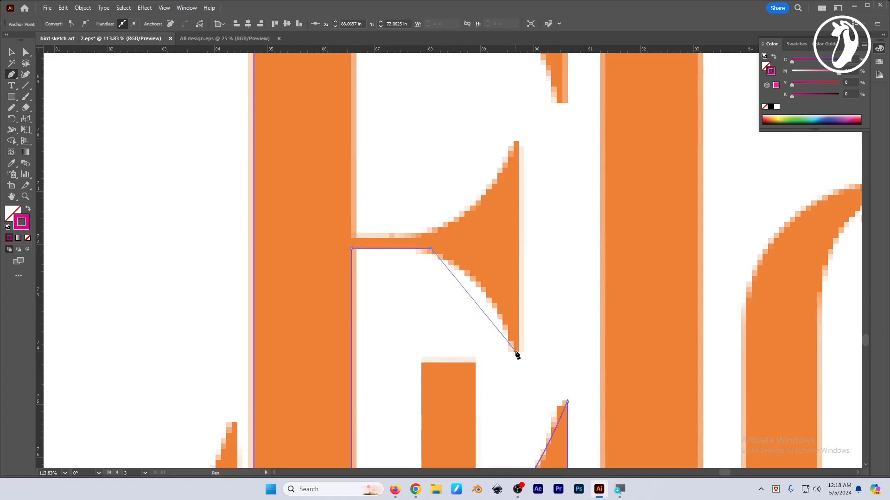
left_click_drag(516, 352, 525, 415)
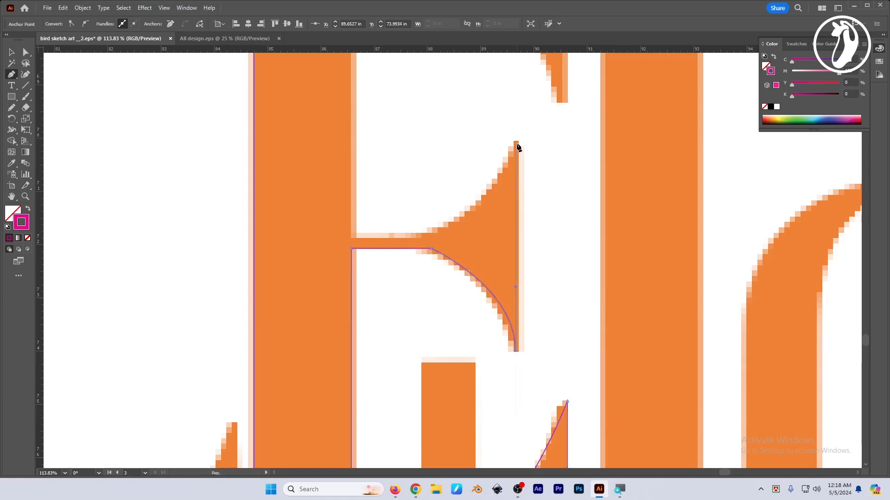
Step: Trace the middle bar's vertical end up to its upper tip, and curve back along its upper edge to the stem
left_click(515, 143)
left_click_drag(432, 232, 381, 242)
left_click(432, 233)
left_click(352, 233, "shift")
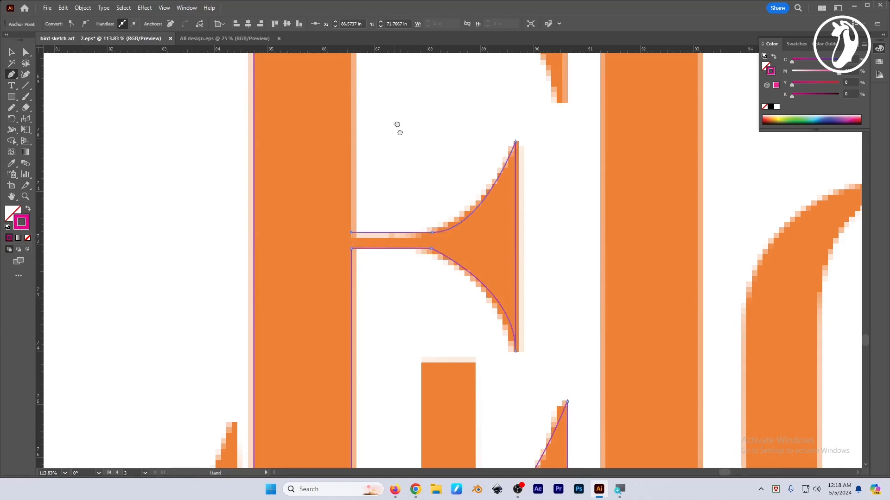
Step: Trace the E's upper inner stem and curved top arm, close the path, and align the arm's lower tip with the outer edge
left_click_drag(397, 126, 416, 350)
left_click(370, 208, "shift")
left_click(498, 208, "shift")
left_click_drag(549, 298, 510, 217)
left_click_drag(545, 247, 556, 308)
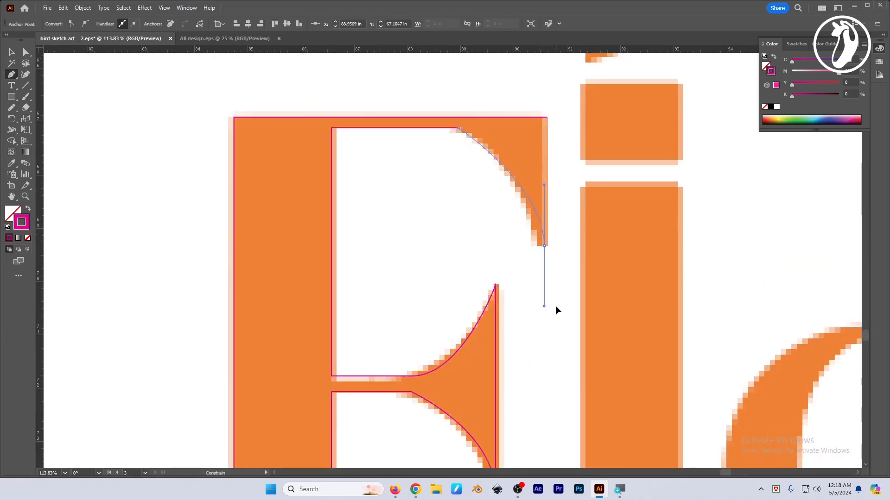
left_click(545, 246)
key("a")
left_click_drag(544, 247, 547, 246)
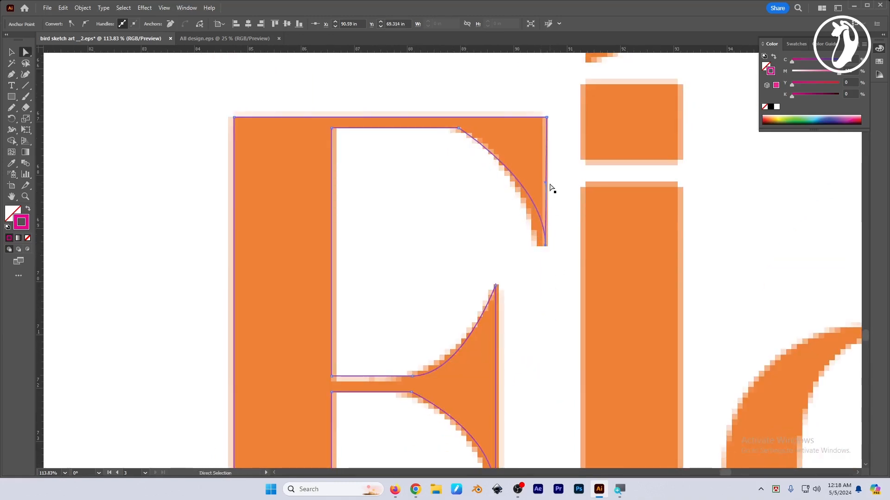
Step: Select the finished E outline and swap its fill and stroke to make the letter solid magenta
key("v")
scroll(444, 211, "down", 5)
left_click(448, 158)
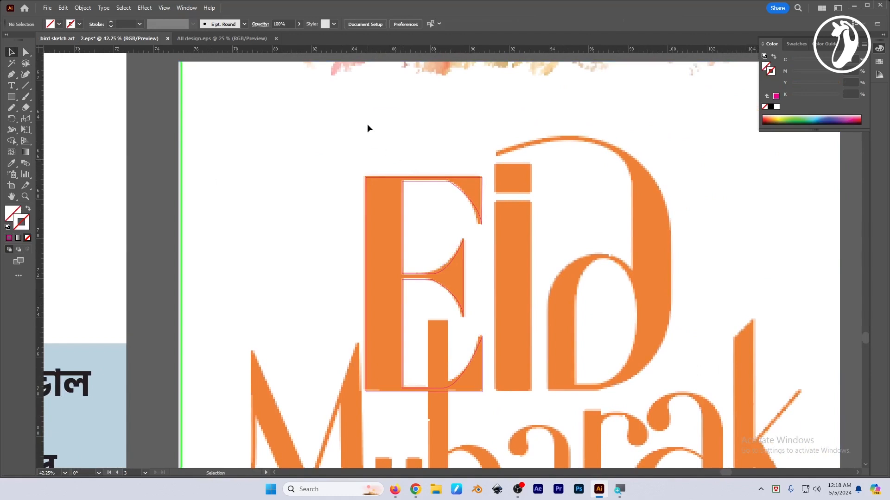
left_click_drag(396, 213, 396, 214)
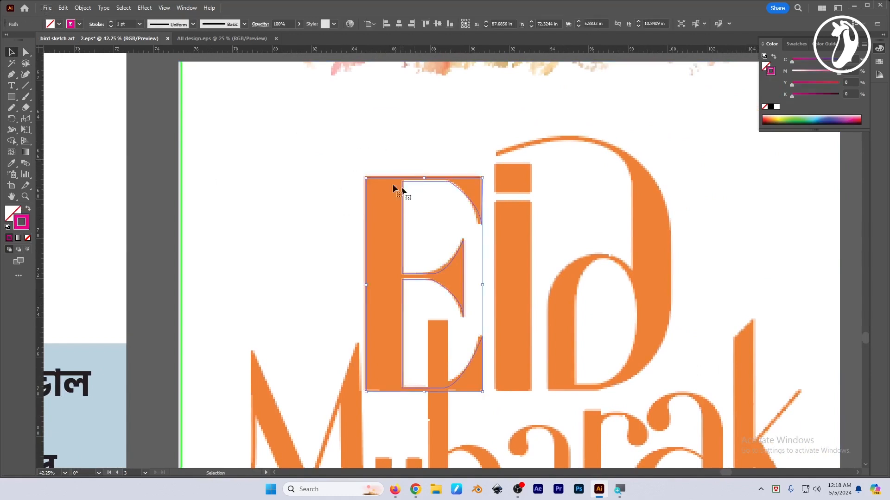
left_click(27, 209)
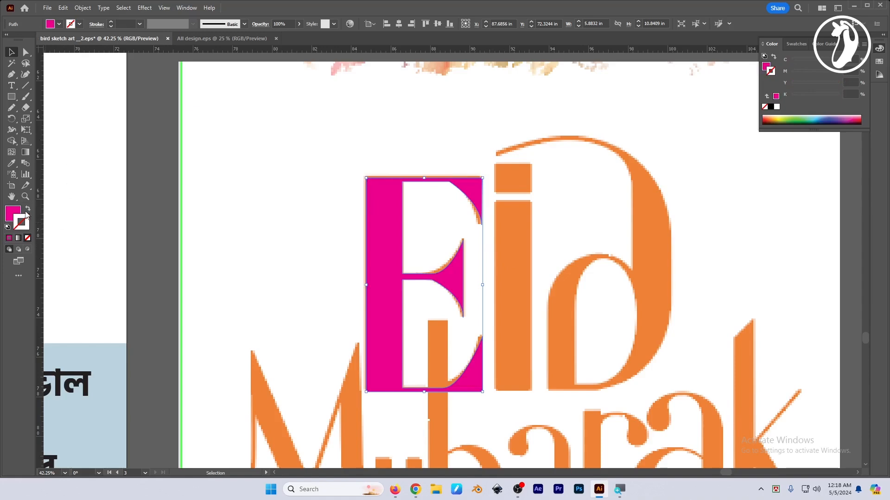
Step: Try tracing the dot of the i with the Pen tool as a closed four-corner shape, and delete it
left_click(14, 213)
mouse_move(447, 302)
left_mouse_down()
mouse_move(506, 304)
mouse_move(453, 302)
left_mouse_up()
left_click_drag(513, 300, 451, 299)
left_click_drag(461, 294, 488, 289)
left_click_drag(496, 297, 485, 287)
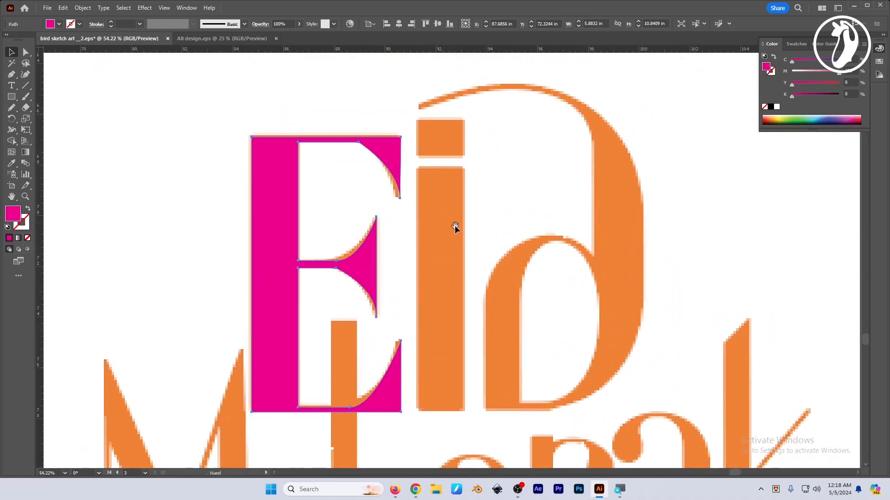
left_click(11, 74)
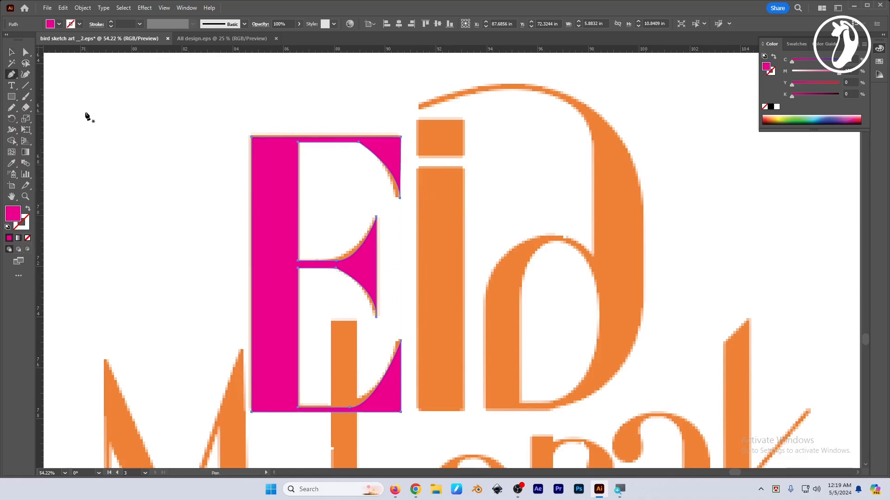
left_click_drag(448, 277, 465, 274)
left_click(424, 80)
left_click(426, 124)
left_click(480, 125)
left_click(479, 81)
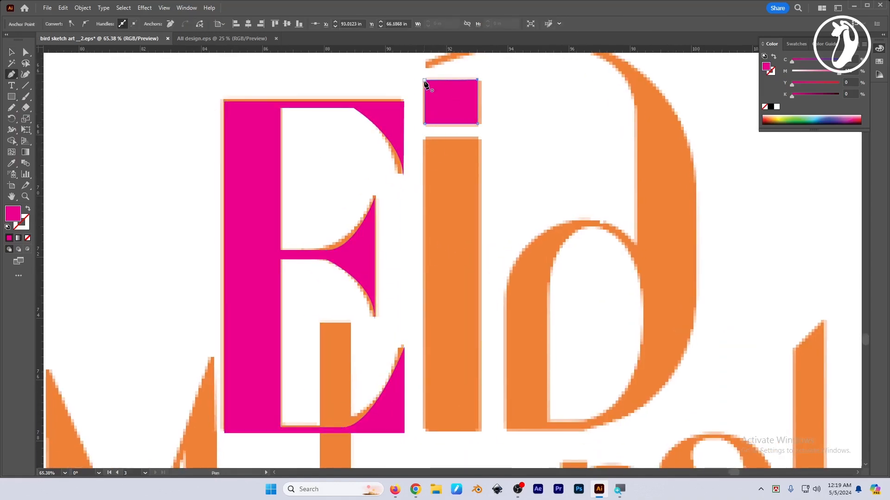
left_click(425, 80)
key("v")
mouse_move(486, 143)
left_mouse_down()
mouse_move(519, 142)
mouse_move(538, 197)
left_mouse_up()
key("Delete")
Step: Cover the dot and the stem of the i with two magenta rectangles matching the orange lettering
left_click(11, 98)
left_click_drag(411, 130, 431, 130)
mouse_move(420, 108)
left_mouse_down()
mouse_move(421, 138)
mouse_move(521, 213)
left_mouse_up()
key("v")
left_click_drag(551, 185, 475, 185)
mouse_move(524, 185)
left_mouse_down()
mouse_move(489, 124)
mouse_move(499, 376)
left_mouse_up()
left_click_drag(573, 191, 497, 197)
left_click(497, 196)
Step: Start a Pen tool outline along the d's bottom edge and up its curved right side, swapping fill and stroke for a magenta outline
left_click(11, 75)
left_click_drag(509, 279, 464, 279)
scroll(417, 382, "up", 4)
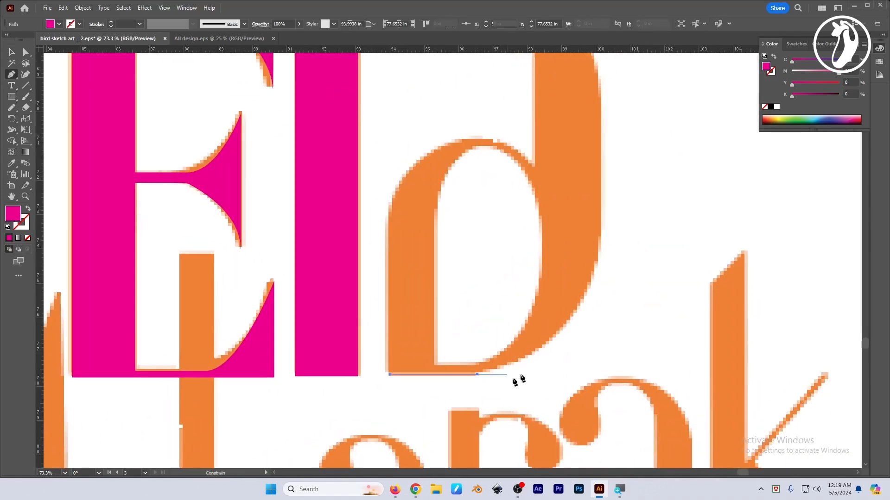
left_click(477, 374)
left_click_drag(600, 238, 601, 124)
key("shift+x")
Step: Extend the d's outline up its right side and over the top curve to the left tip of the flourish
left_click_drag(598, 112, 580, 229)
left_click(582, 204)
left_click_drag(551, 192, 571, 264)
mouse_move(452, 126)
left_mouse_down()
mouse_move(312, 100)
mouse_move(414, 101)
left_mouse_up()
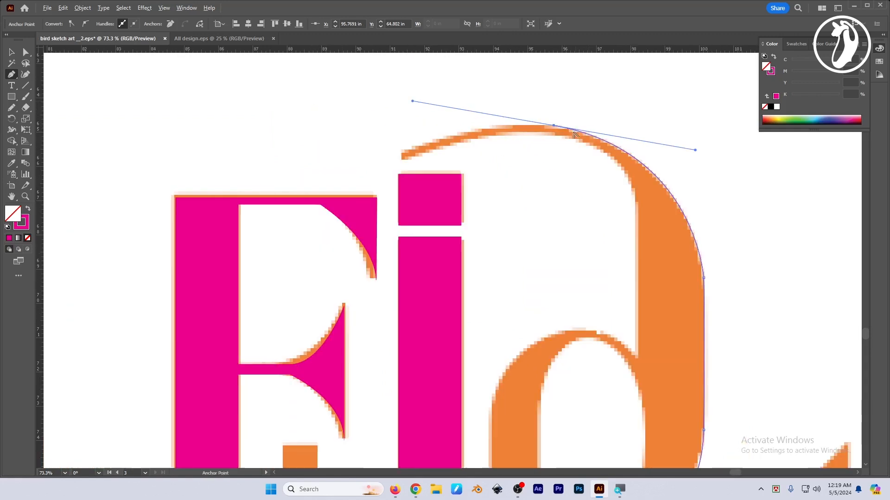
left_click_drag(298, 157, 259, 180)
left_click_drag(362, 179, 327, 192)
left_click(401, 157)
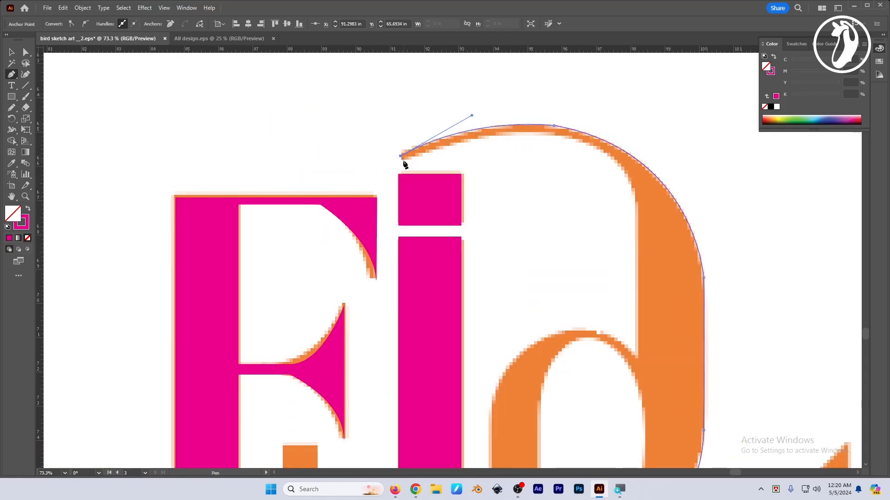
Step: Trace the underside of the d's flourish back to the stem and down the stem's inner edge to the bowl
mouse_move(612, 160)
left_mouse_down()
mouse_move(684, 218)
mouse_move(624, 168)
left_mouse_up()
left_click(612, 160)
left_click_drag(618, 138, 624, 158)
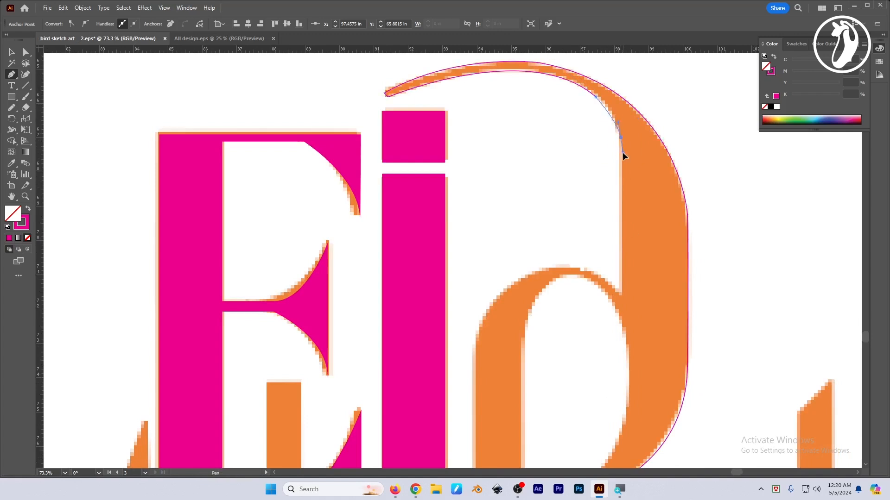
left_click(621, 138)
left_click(620, 295)
Step: Trace the outer curve of the d's bowl and its straight left edge, closing the outline at the bottom-left corner
left_click_drag(592, 249, 592, 153)
left_click_drag(476, 245, 421, 382)
key("ctrl+z")
left_click_drag(532, 175, 469, 198)
left_click(474, 250)
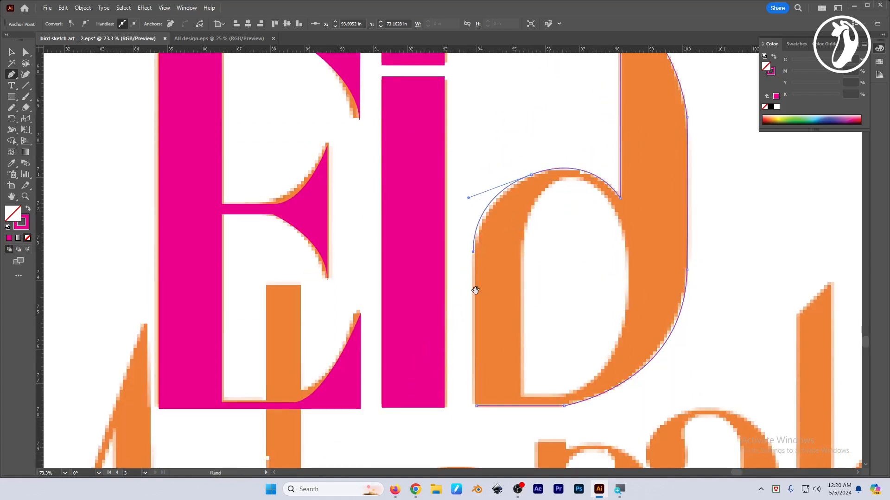
scroll(472, 290, "down", 2)
left_click(474, 347)
scroll(475, 347, "up", 4)
left_click(558, 357)
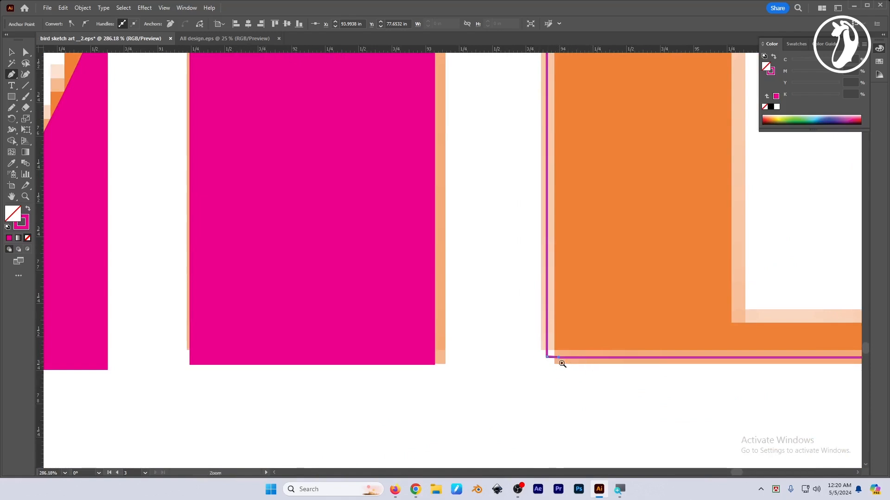
Step: Start a separate path for the d's inner opening from its bottom-left corner, up the left side and over the top curve
scroll(560, 361, "down", 2)
left_click_drag(608, 312, 468, 369)
scroll(468, 369, "down", 3)
scroll(501, 349, "up", 1)
left_click(489, 390)
left_click(489, 195)
left_click_drag(559, 116, 623, 120)
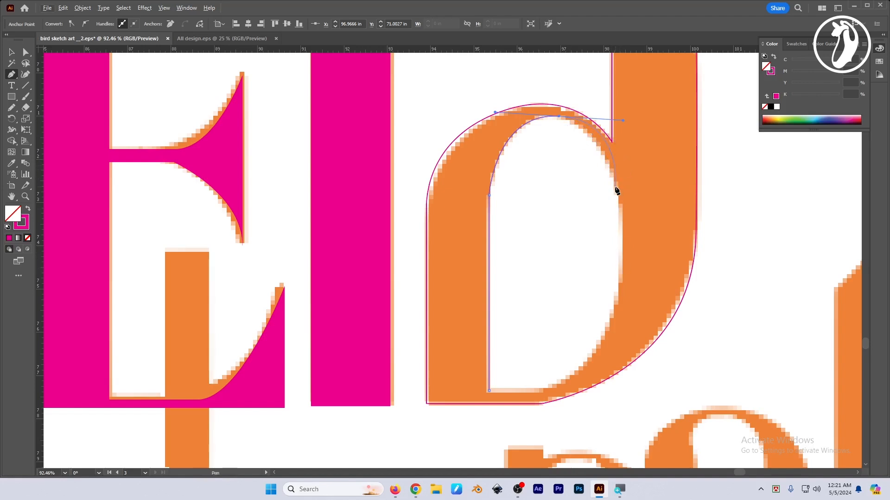
left_click_drag(616, 189, 613, 237)
left_click_drag(619, 281, 610, 323)
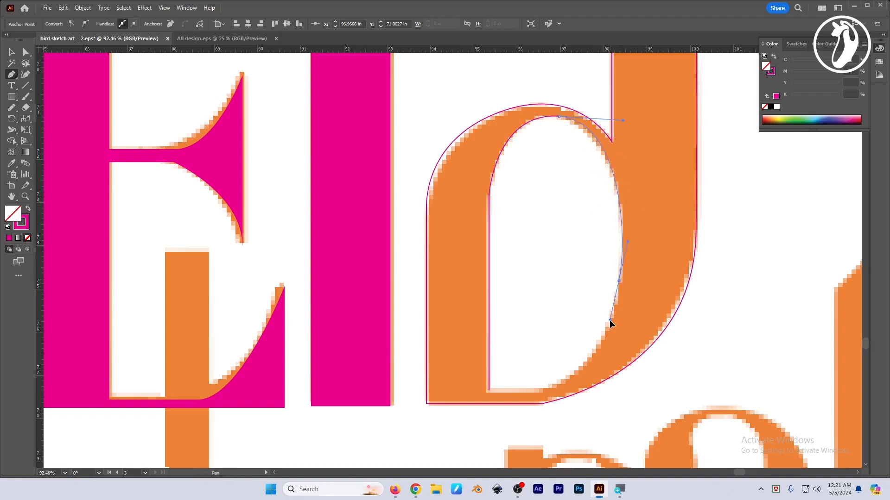
key("ctrl+z")
Step: Trace the curved right side of the d's inner opening and close the path along its bottom edge
left_click(559, 117)
left_click_drag(619, 202, 627, 280)
left_click_drag(611, 321, 608, 296)
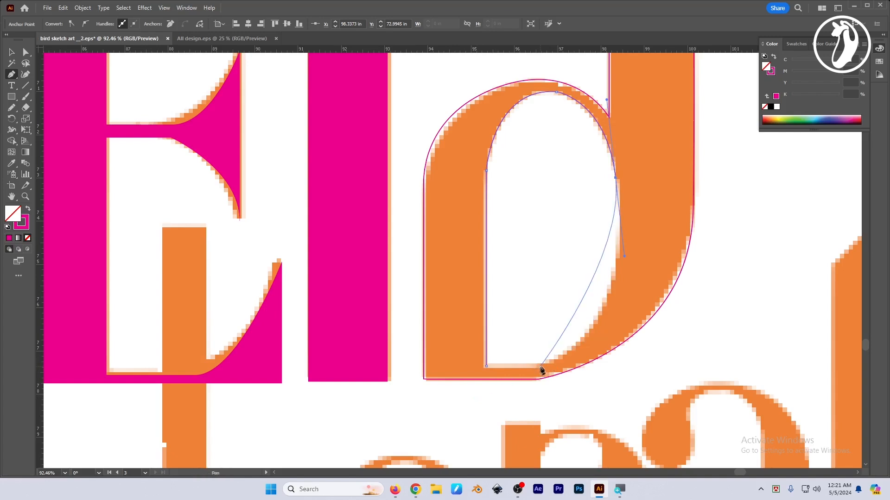
left_click_drag(539, 367, 459, 406)
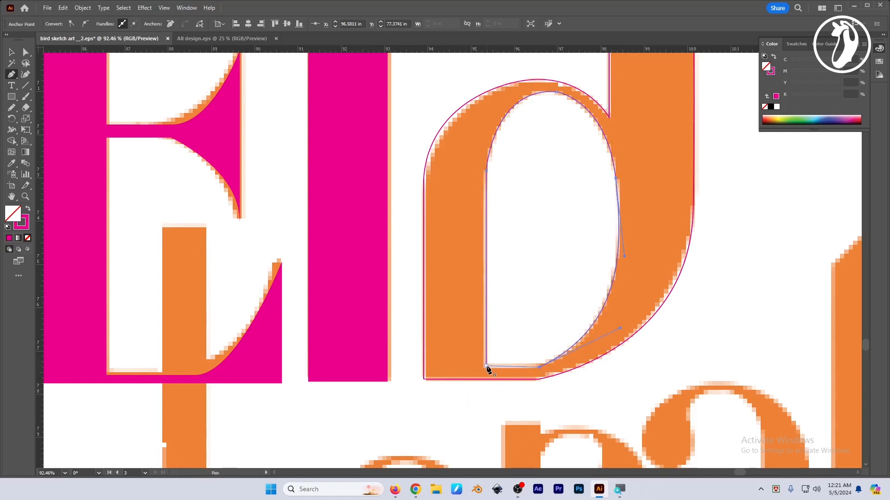
left_click(487, 367)
Step: Select both paths of the d and swap their fill and stroke to a solid magenta fill
key("v")
left_click_drag(597, 283, 495, 277)
left_click_drag(632, 252, 613, 286)
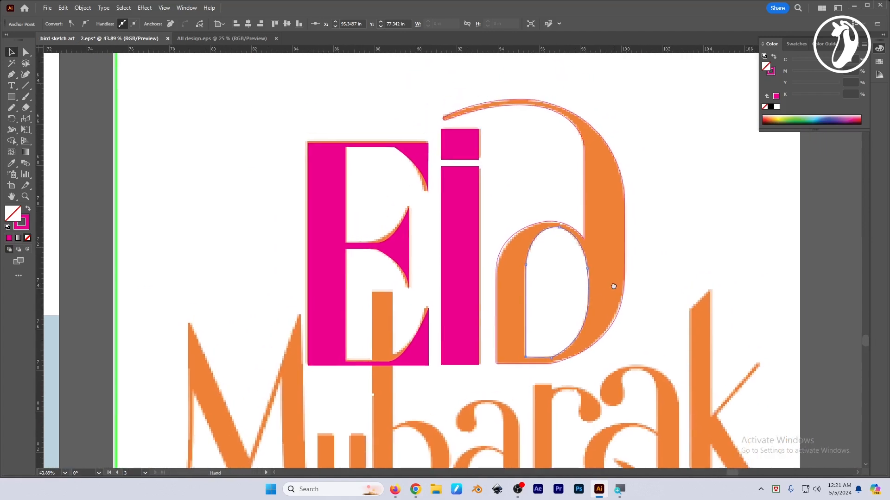
left_click_drag(659, 159, 547, 271)
key("shift+x")
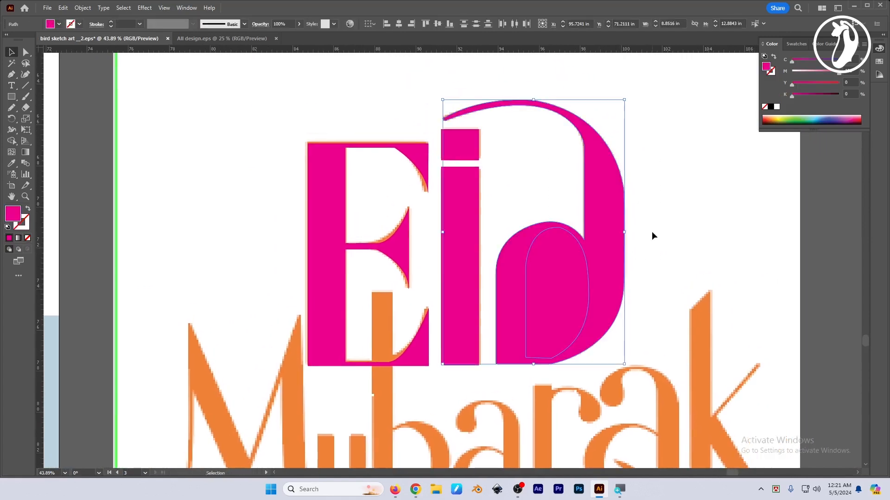
Step: Cut the inner opening out of the d with the Shape Builder tool and deselect the letter
key("shift+m")
left_click(572, 278, "alt")
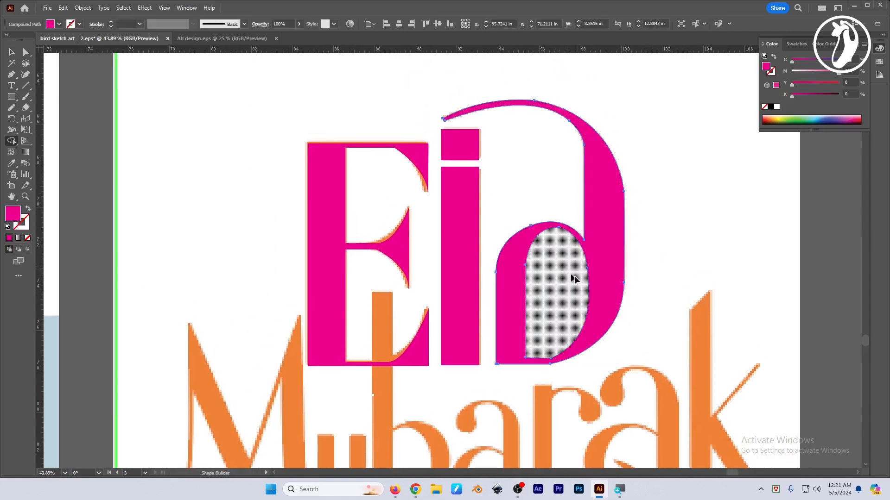
key("v")
left_click(714, 241)
left_click_drag(640, 242, 688, 256)
left_click_drag(689, 255, 693, 245)
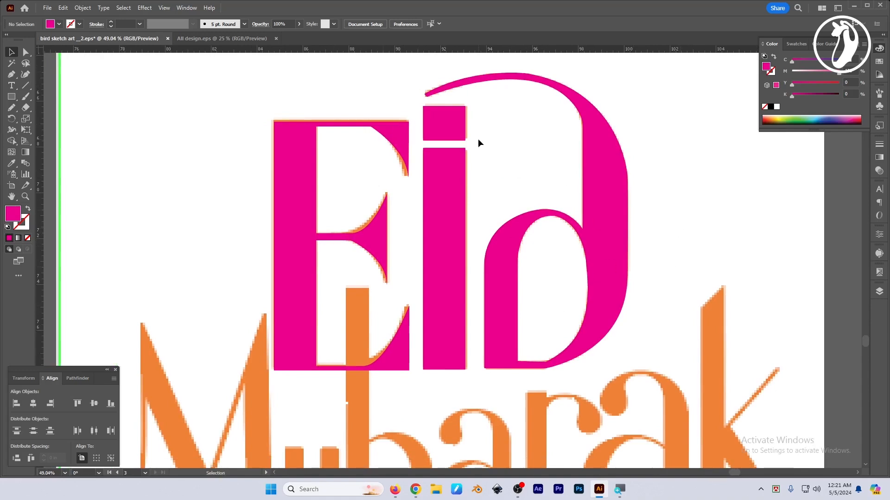
Step: Unlock all objects and move the lettering reference image to the right, clear of the traced magenta Eid letters
left_click(388, 127)
left_click_drag(491, 390, 417, 367)
key("ctrl+alt+2")
left_click(763, 352)
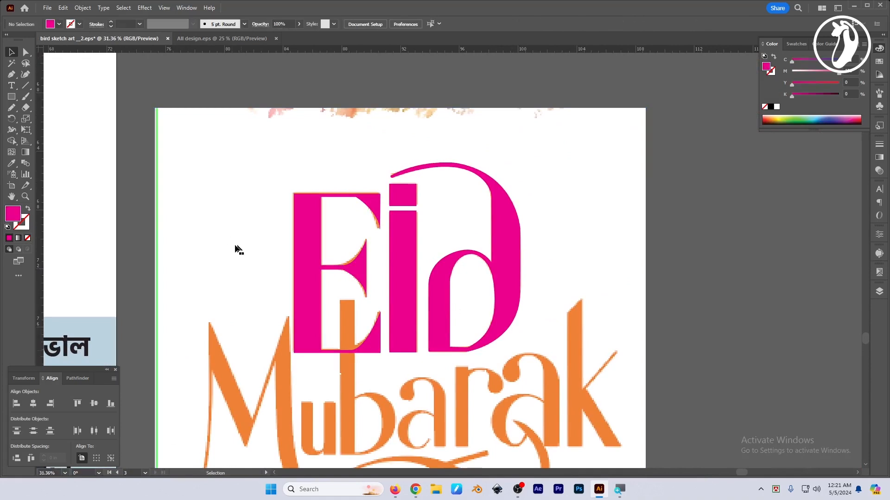
left_click_drag(216, 238, 645, 247)
left_click_drag(562, 281, 453, 263)
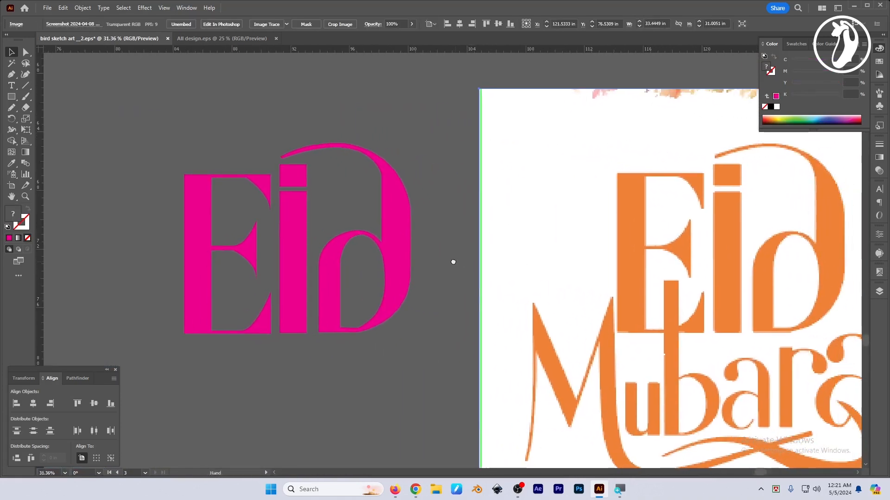
left_click_drag(616, 271, 732, 306)
left_click_drag(588, 416, 670, 304)
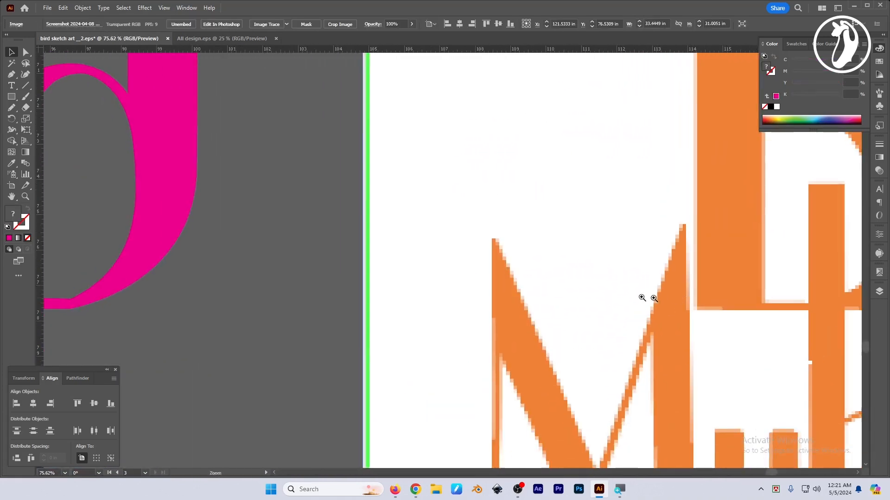
Step: Hide the artboards and deselect the lettering reference image
left_click_drag(688, 253, 616, 288)
left_click_drag(470, 273, 770, 356)
left_click_drag(499, 247, 632, 253)
key("ctrl+shift+h")
left_click_drag(437, 185, 636, 236)
left_click_drag(348, 221, 129, 248)
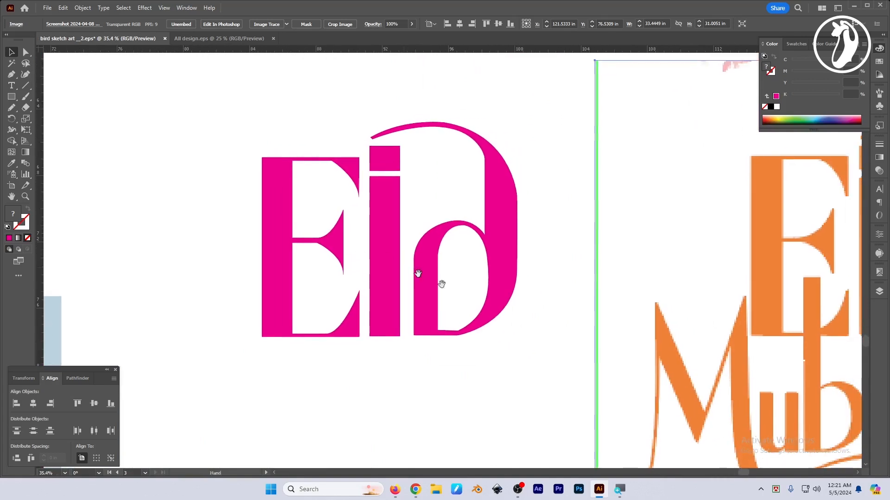
left_click_drag(410, 341, 459, 352)
left_click_drag(502, 362, 510, 379)
left_click(546, 379)
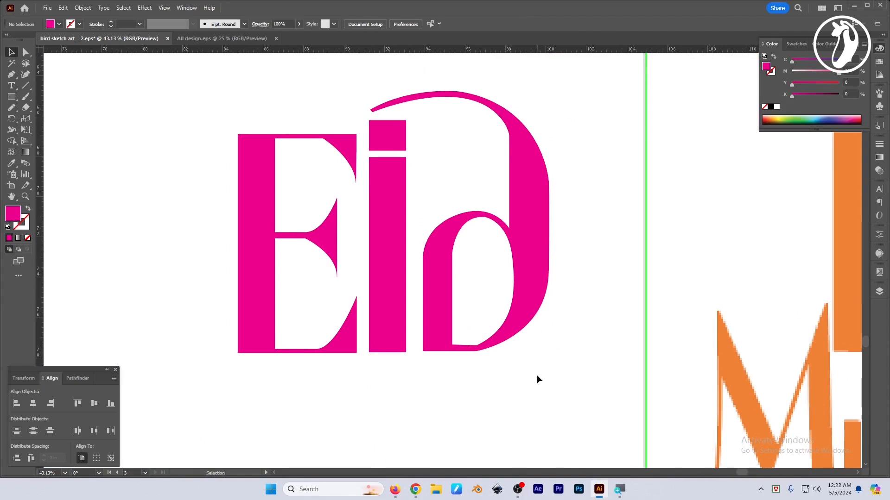
left_click_drag(519, 371, 538, 377)
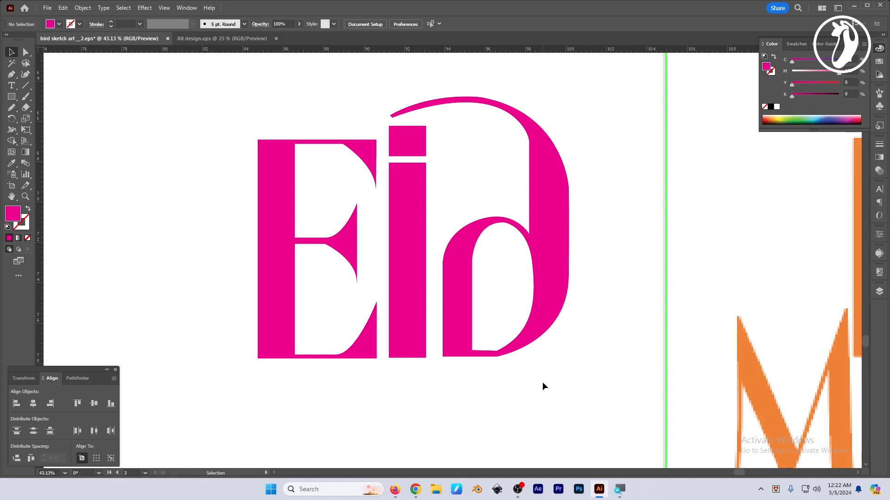
Step: Nudge the lower-left corner point of the d's inner opening into line with its vertical edge
left_click_drag(434, 409, 455, 379)
left_click_drag(455, 379, 687, 390)
key("a")
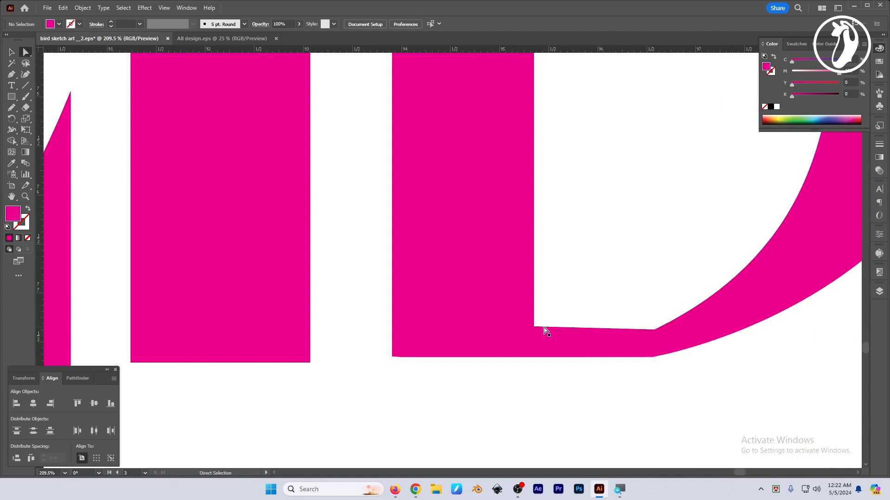
left_click(545, 331)
left_click_drag(554, 338, 655, 355)
left_click_drag(527, 331, 753, 346)
left_click_drag(531, 306, 544, 307)
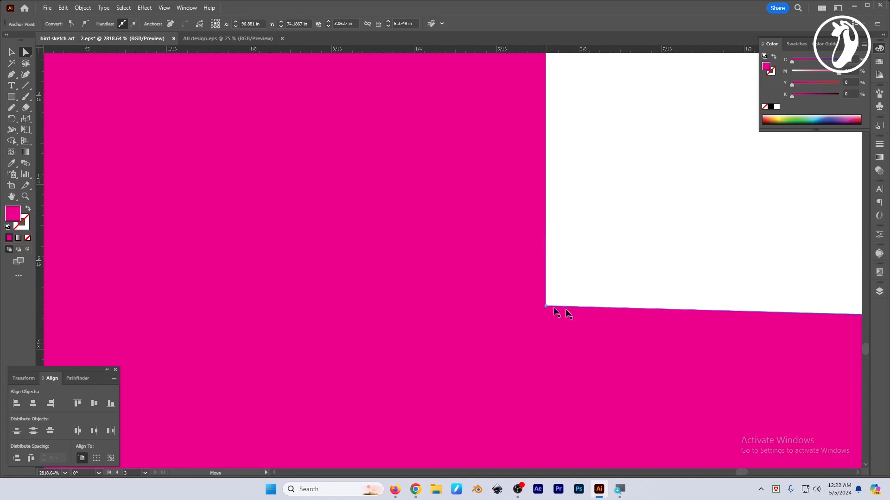
left_click_drag(614, 311, 431, 293)
left_click_drag(735, 307, 462, 330)
left_click_drag(594, 321, 486, 320)
left_click_drag(543, 254, 460, 271)
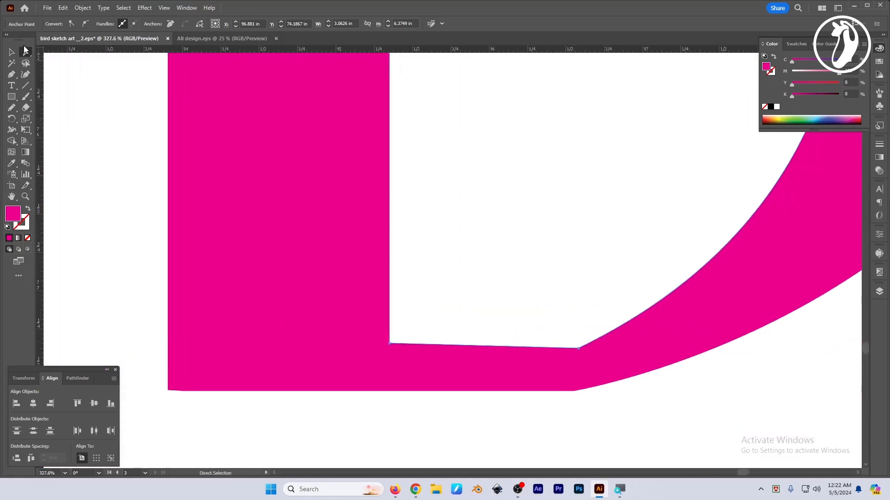
Step: Pull the lower-left corner of the d's inner opening slightly downward to reshape the opening's bottom edge
left_click(490, 287)
left_click_drag(399, 356, 463, 371)
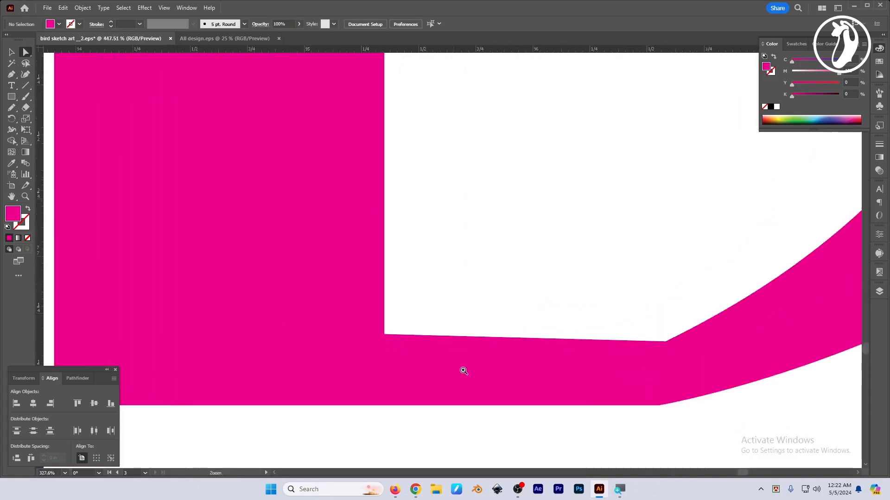
left_click(383, 333)
left_click_drag(383, 334, 382, 356)
left_click_drag(494, 320, 258, 305)
left_click_drag(515, 231, 509, 298)
left_click_drag(565, 297, 534, 291)
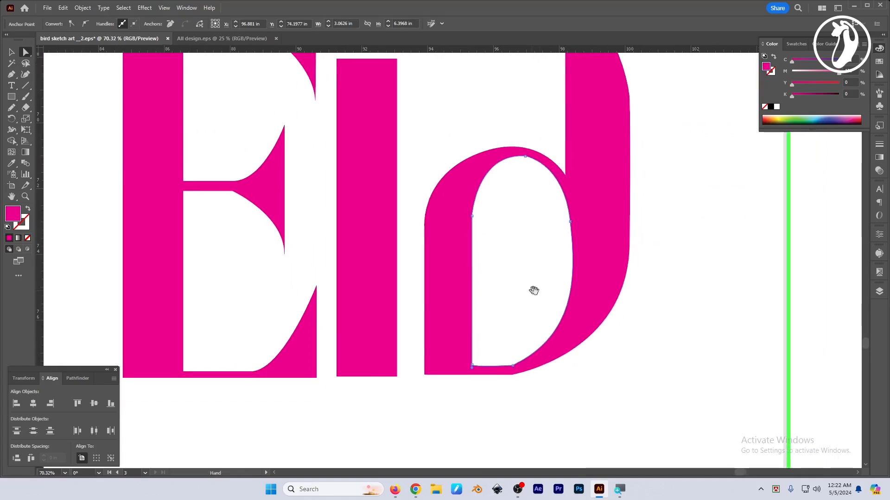
Step: Round the inner corner at the base of the d's bowl to about 1.2 in and the outer one to about 1.8 in
left_click_drag(488, 385, 529, 363)
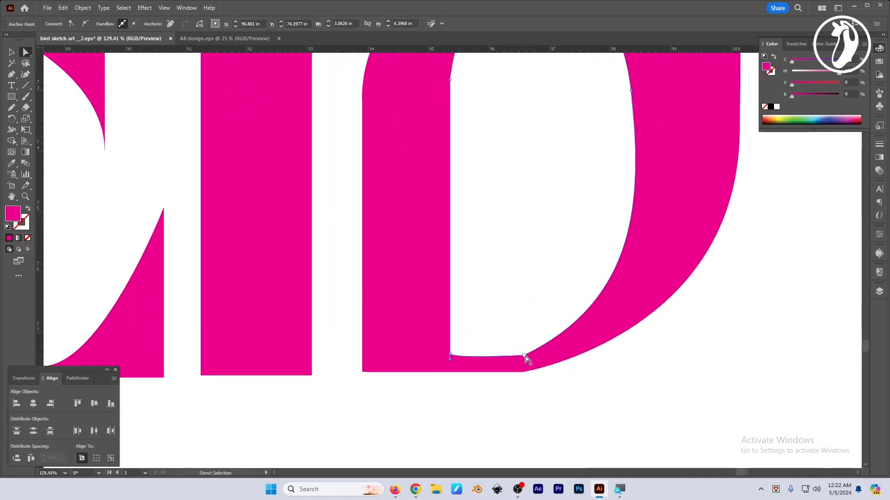
left_click(525, 356)
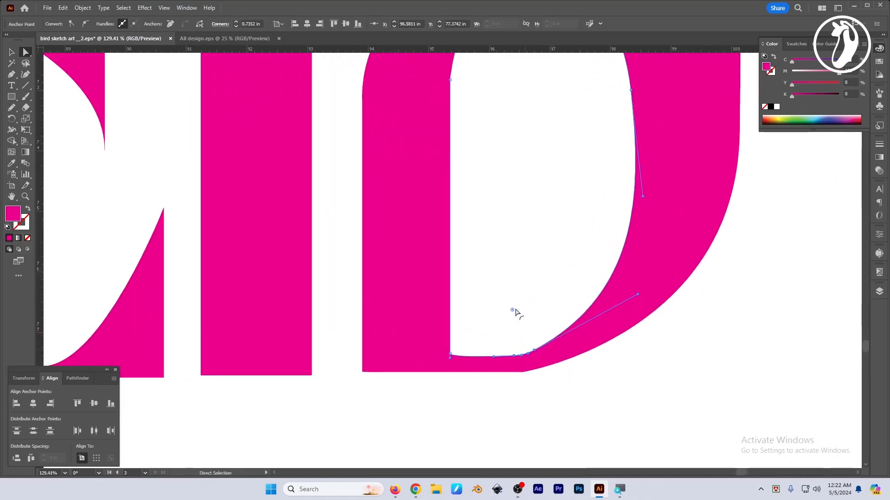
left_click_drag(516, 309, 511, 288)
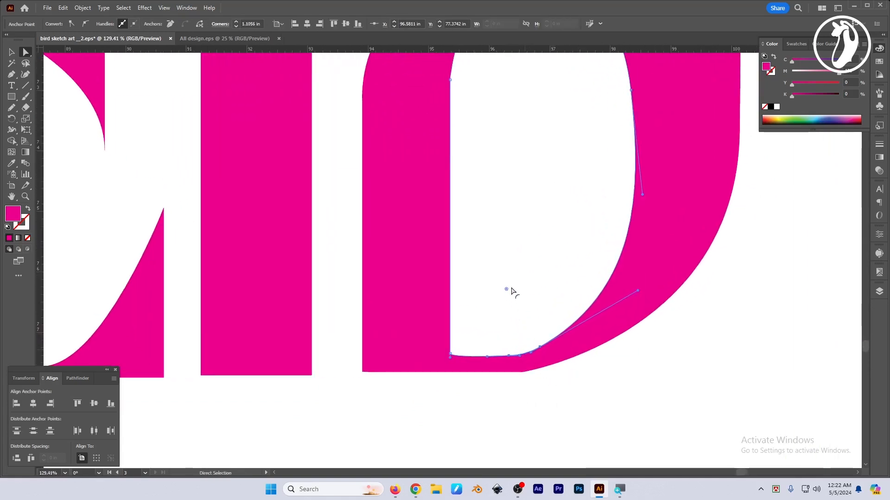
left_click(524, 372)
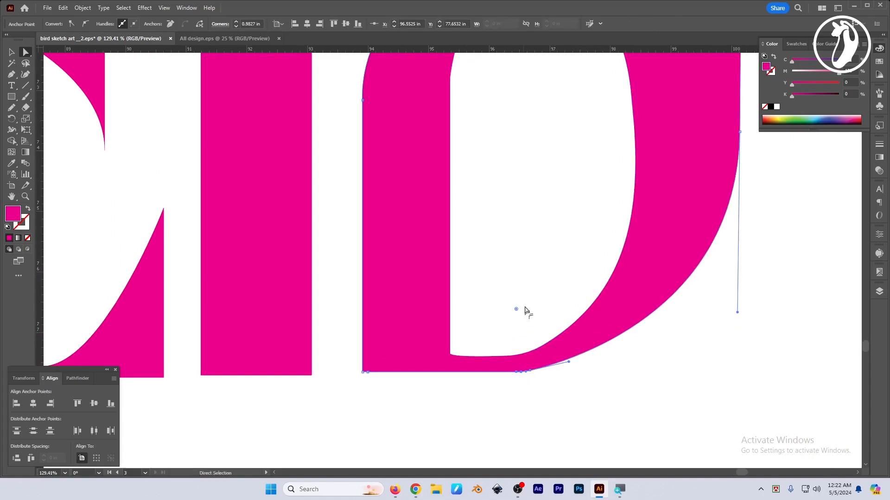
left_click_drag(525, 307, 527, 266)
Step: Delete the extra anchor point on the d's bottom edge beside its lower-left corner
scroll(383, 393, "up", 6)
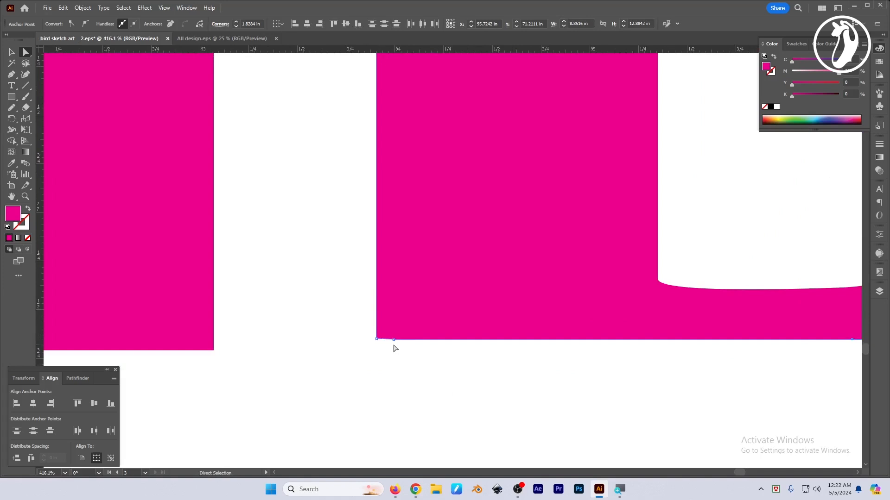
left_click(12, 74)
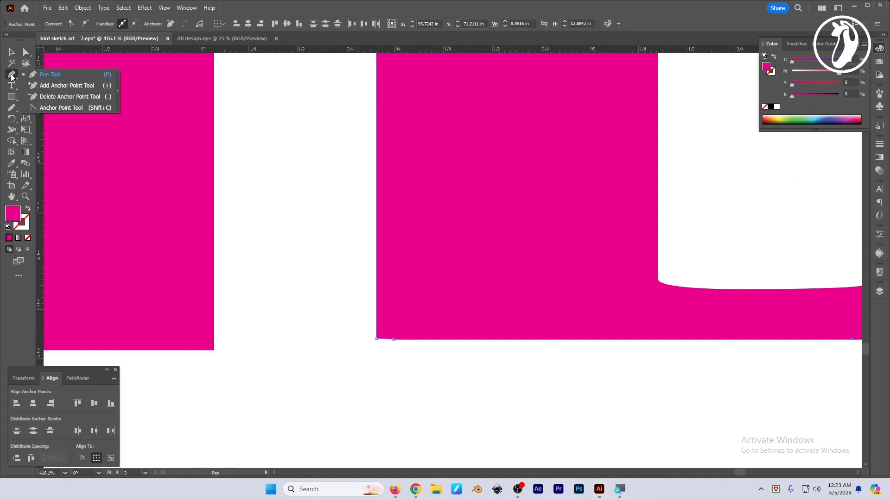
left_click(71, 99)
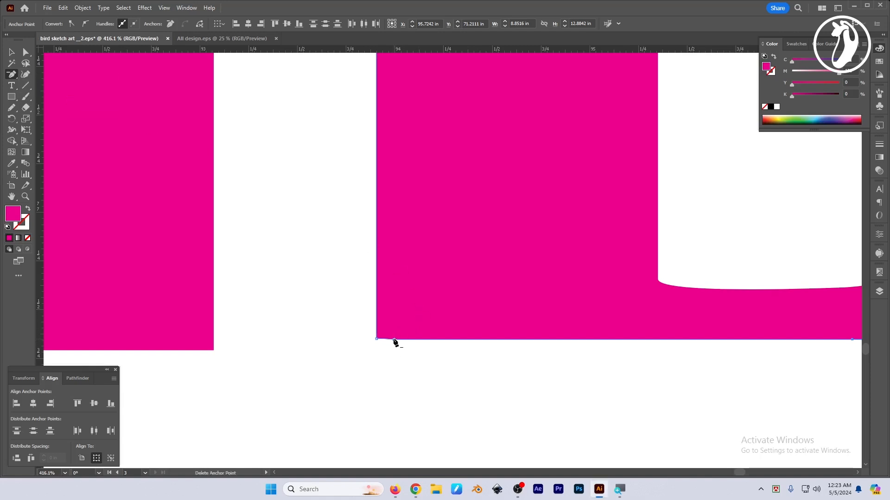
left_click(394, 340)
left_click_drag(600, 323, 469, 309)
left_click_drag(661, 328, 585, 346)
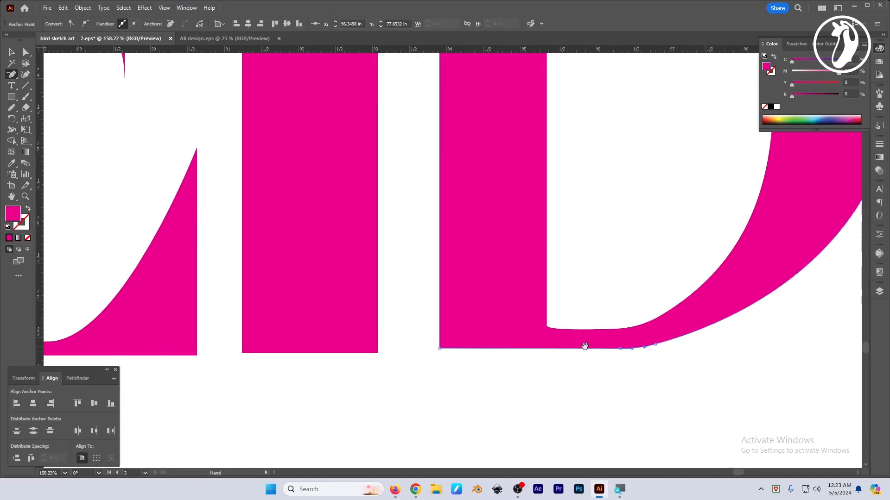
Step: Round the inner corner where the d's top arc meets its straight stem, and deselect the letter
key("v")
scroll(569, 359, "down", 4)
left_click_drag(512, 195, 459, 297)
scroll(459, 297, "up", 3)
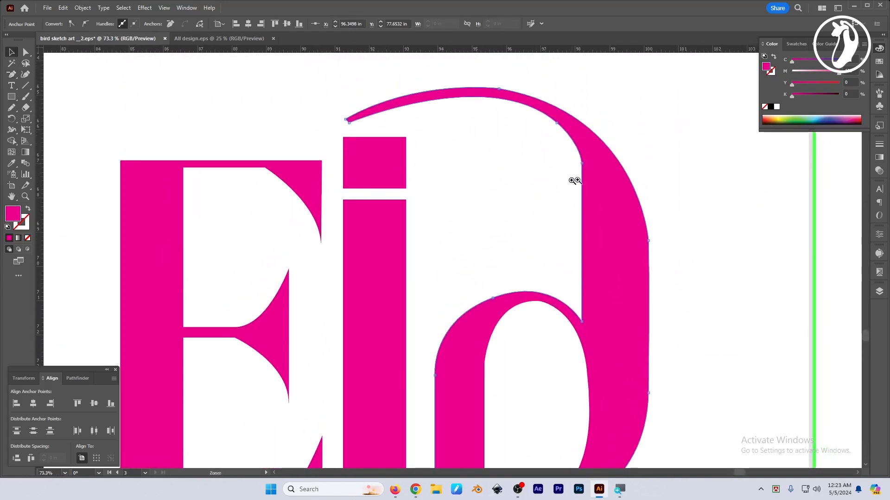
scroll(574, 181, "up", 2)
key("a")
left_click(597, 268)
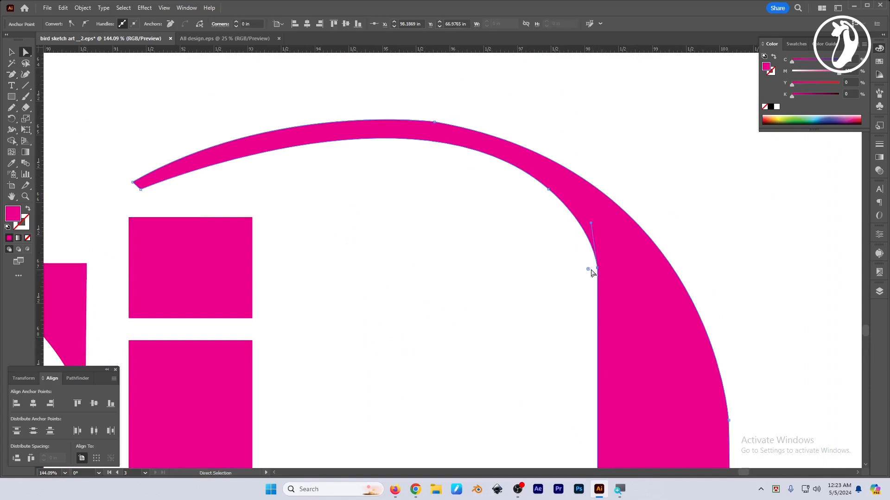
left_click_drag(589, 270, 403, 288)
left_click(417, 276)
left_click_drag(373, 244, 404, 252)
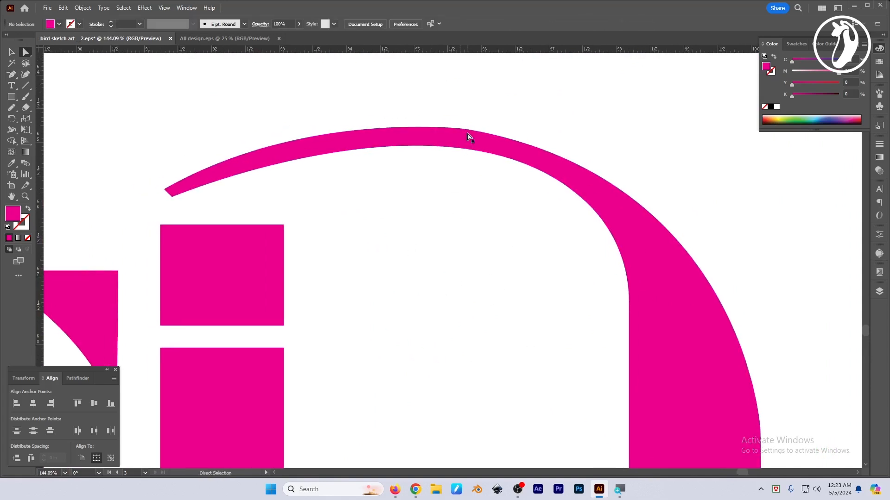
Step: Smooth the corner point on the outer edge of the d's top arc, and deselect the letter
left_click(466, 133)
left_click(467, 132)
left_click_drag(465, 135, 428, 402)
left_click(455, 234)
scroll(452, 232, "down", 3)
left_click_drag(417, 297, 463, 205)
scroll(429, 237, "down", 3)
left_click_drag(464, 263, 537, 223)
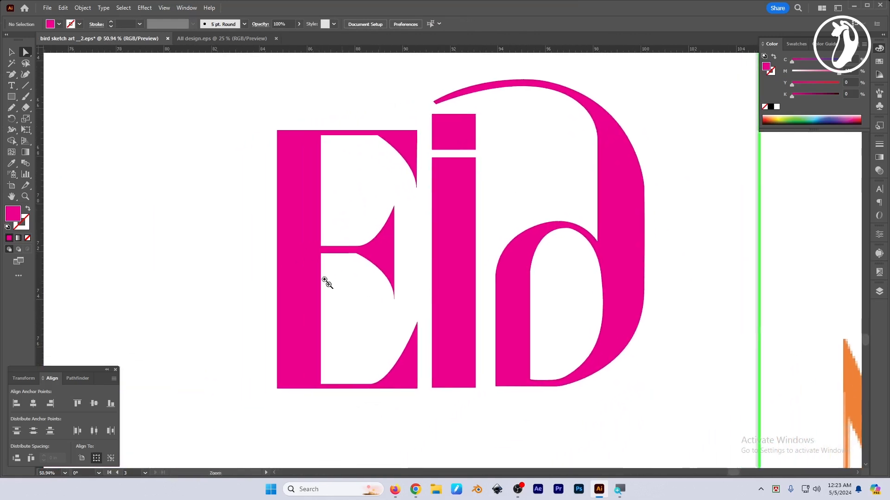
Step: Round the inner corner under the E's top arm to about 2.8 in
scroll(345, 223, "up", 1)
key("a")
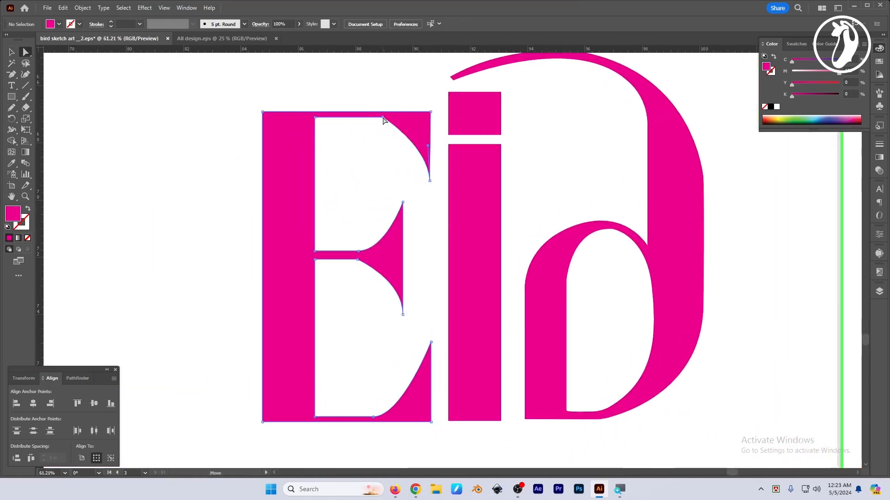
left_click(382, 119)
left_click_drag(369, 167, 348, 205)
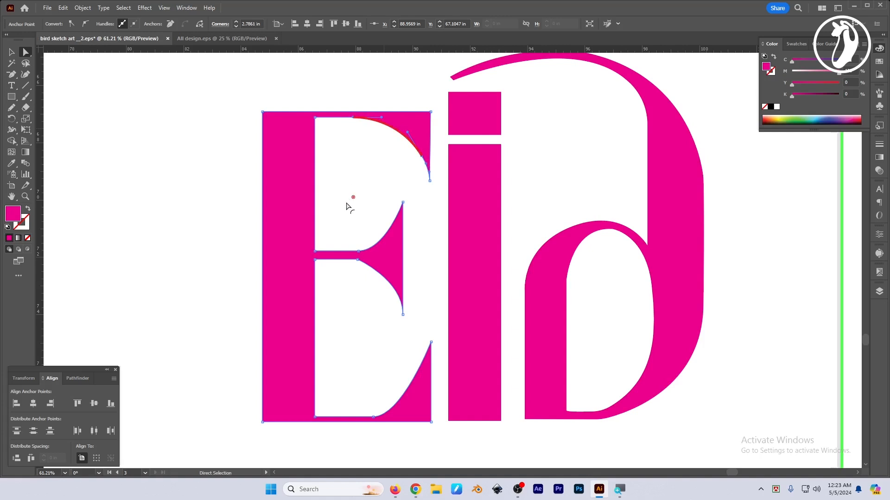
left_click(374, 419)
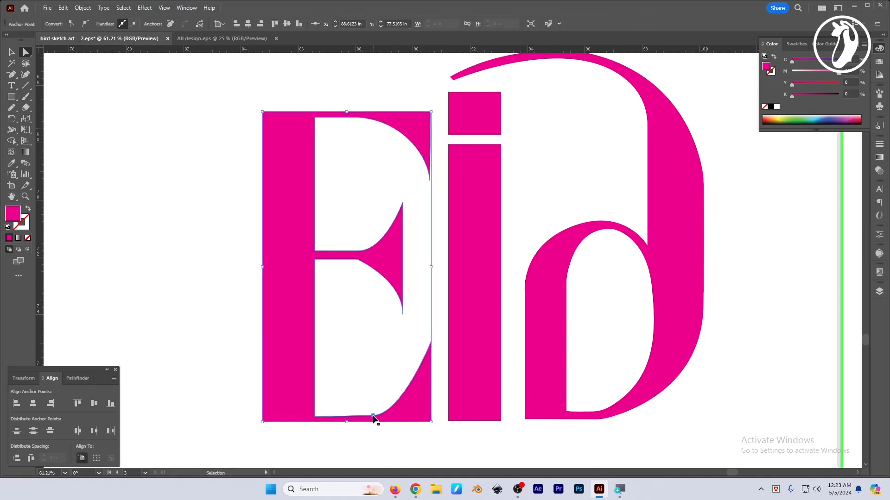
left_click(378, 427)
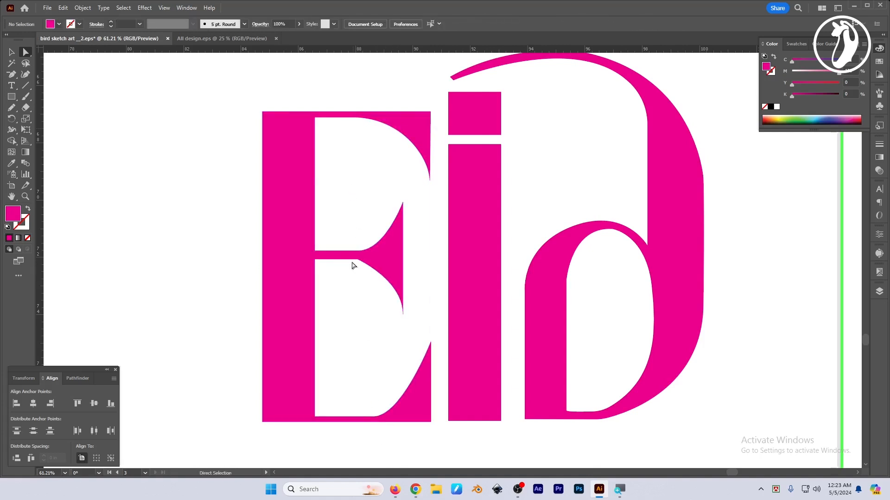
Step: Try to round the corner on the underside of the E's middle arm, and undo the rounding
left_click_drag(348, 253, 373, 220)
left_click_drag(356, 270, 326, 391)
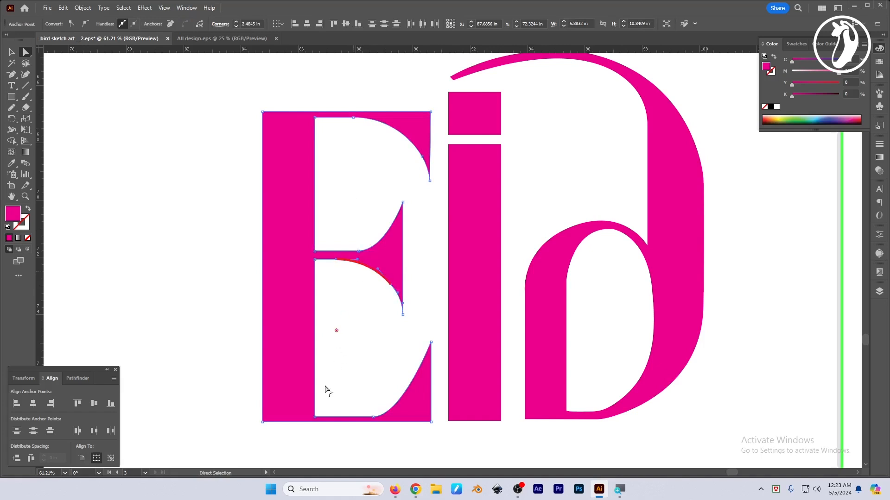
left_click_drag(362, 255, 363, 254)
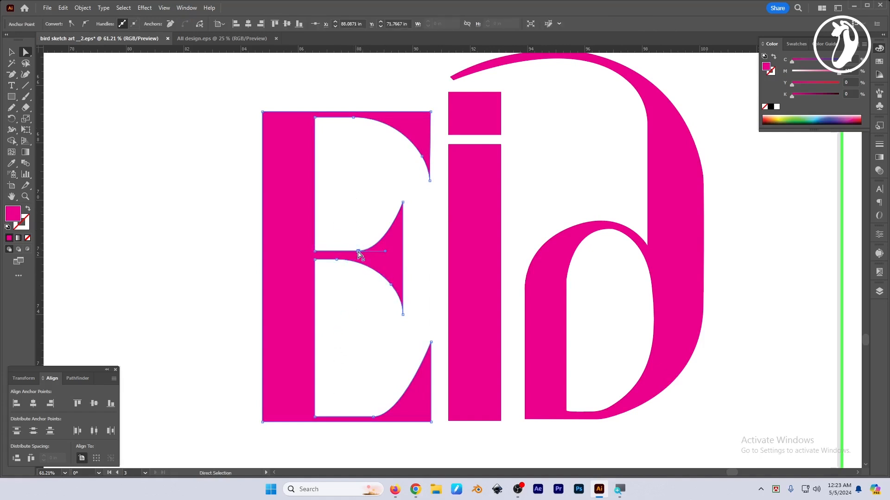
key("ctrl+z")
left_click(365, 310)
Step: Select the E and add an anchor point on the upper edge of its middle arm, just left of the curve's start
left_click_drag(365, 309, 411, 314)
scroll(402, 318, "down", 1)
key("v")
left_click_drag(394, 274, 514, 330, "ctrl")
left_click(437, 304)
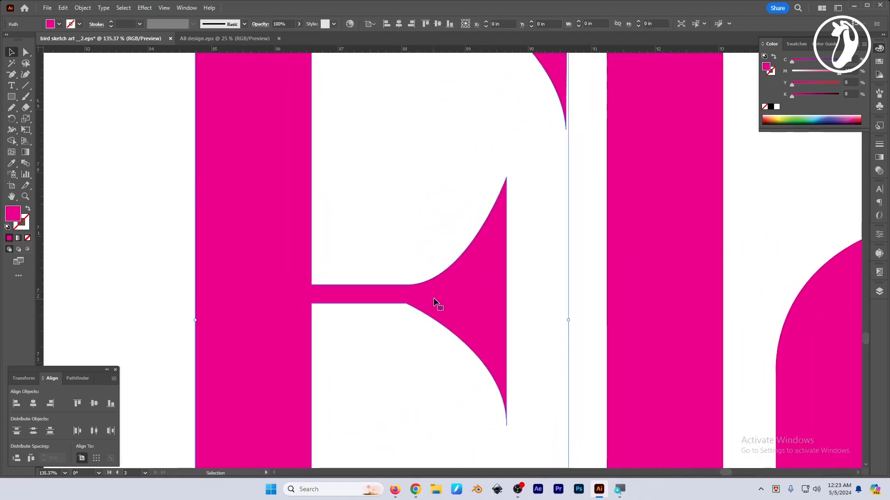
left_click(12, 76)
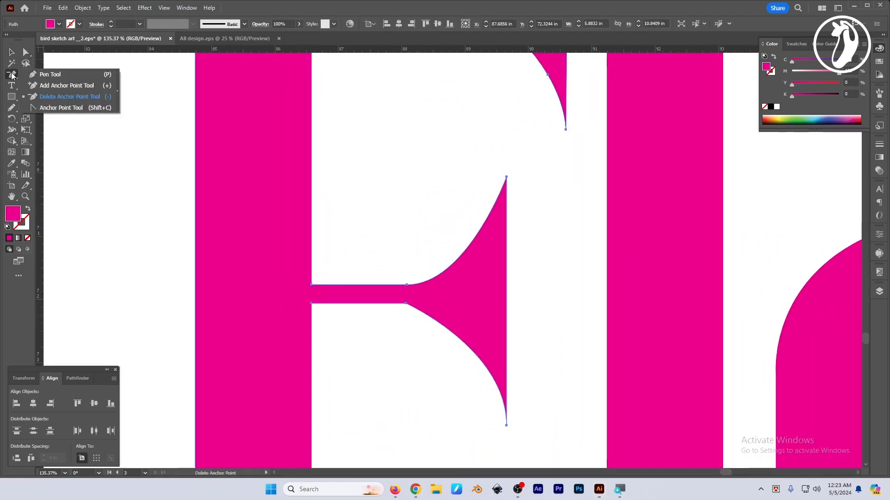
left_click(66, 86)
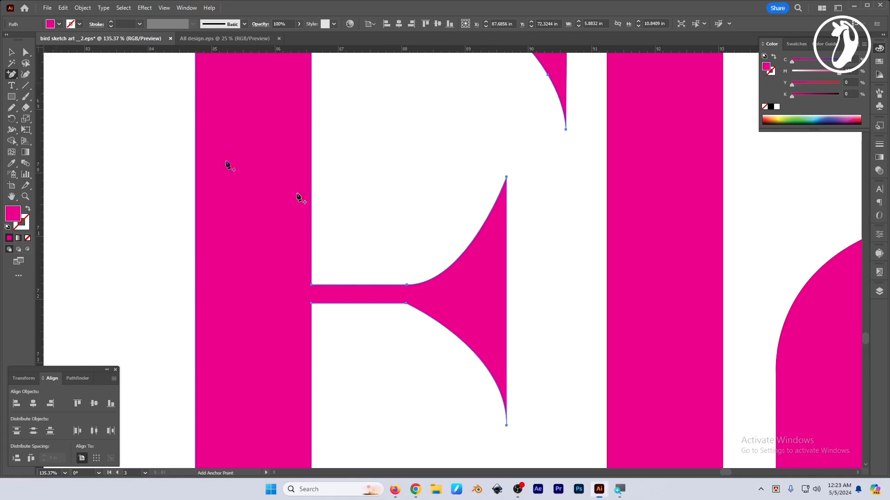
scroll(419, 273, "up", 2)
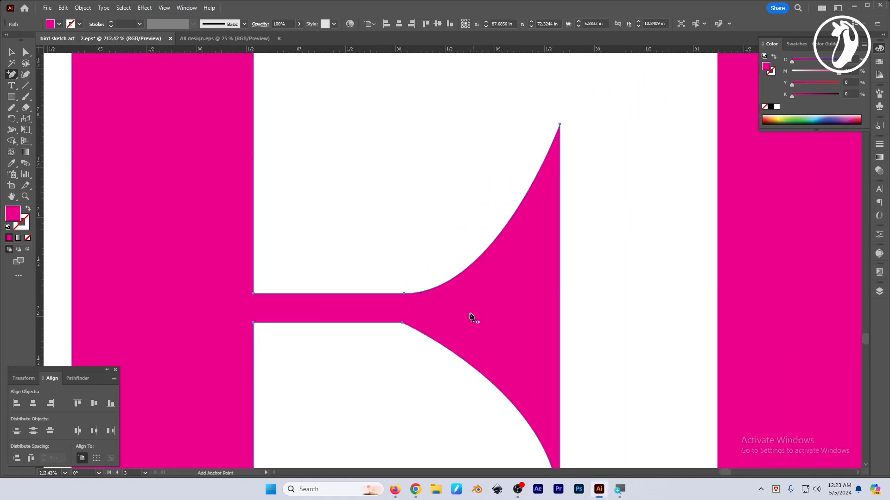
left_click(12, 75)
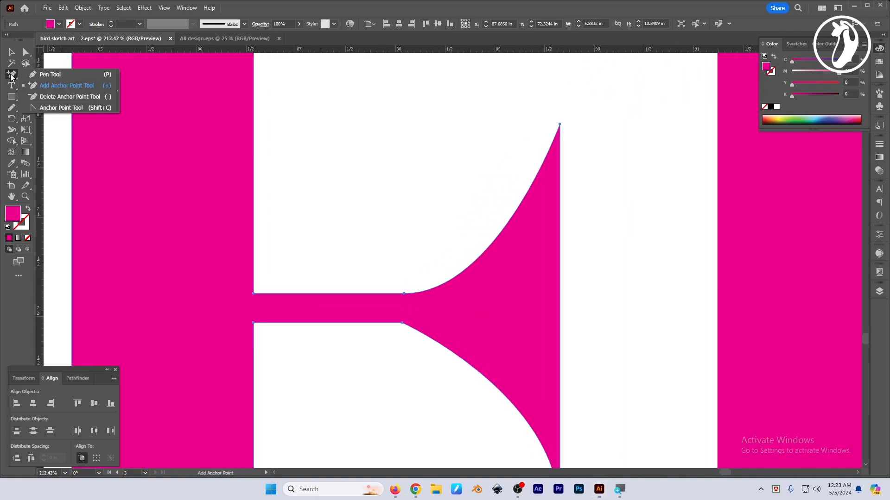
left_click(54, 88)
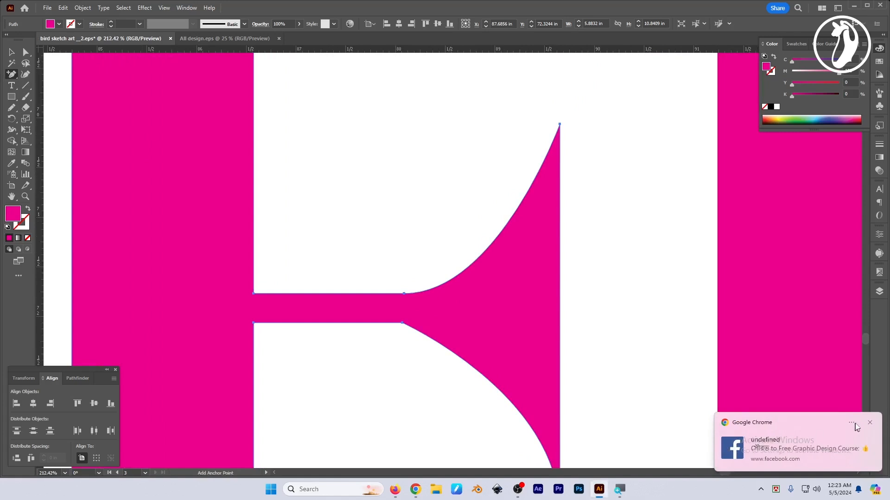
left_click(411, 294)
left_click_drag(387, 295, 564, 340)
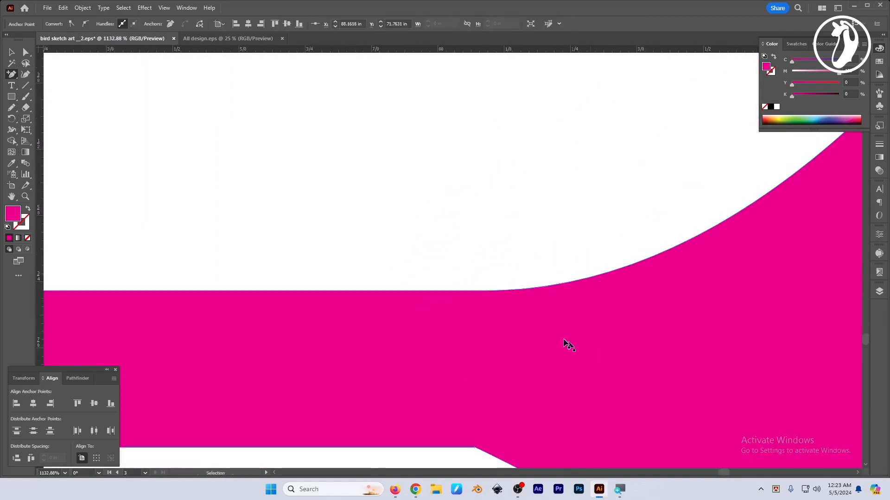
key("ctrl+z")
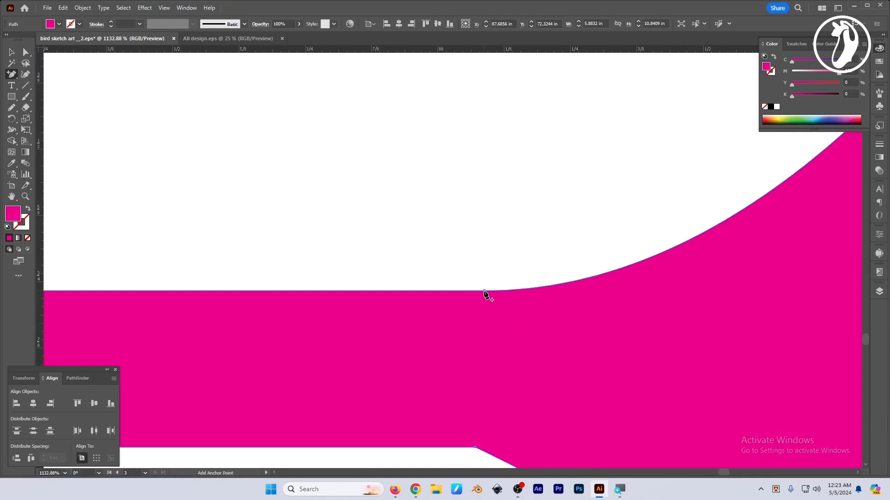
left_click(433, 292)
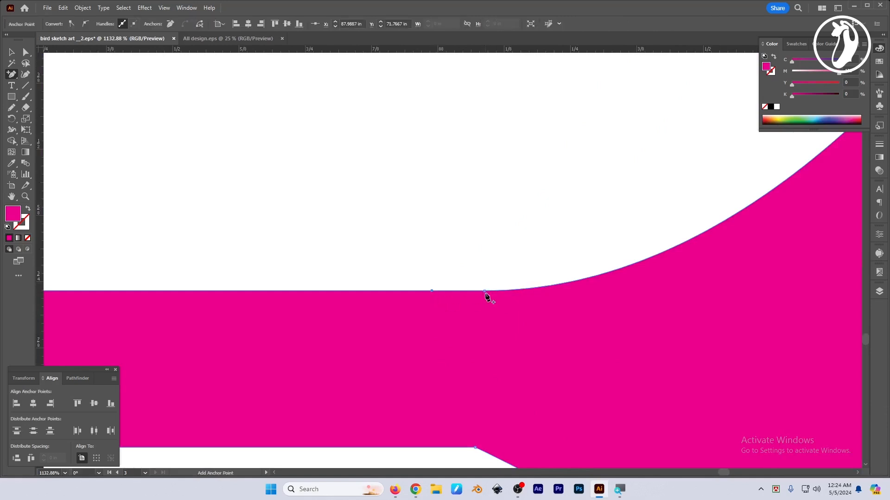
Step: Move the added anchor point on the upper edge of the E's middle arm upward, pulling the edge into a triangular peak
key("a")
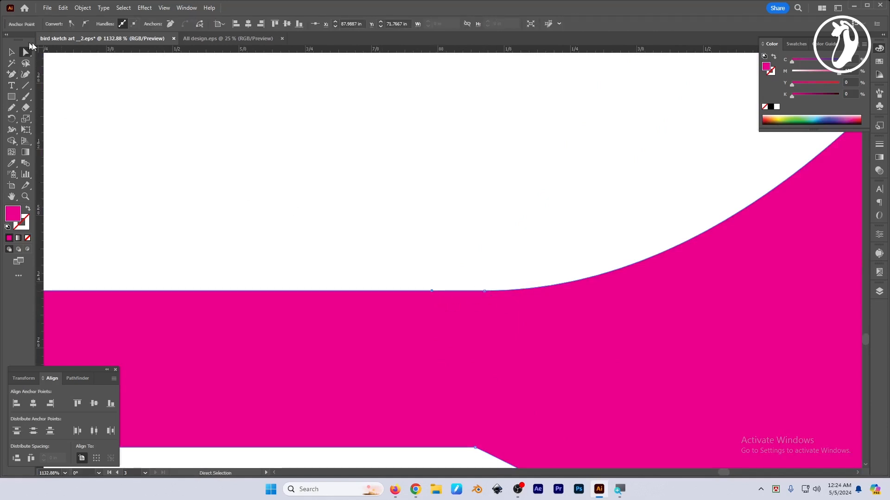
left_click(484, 292)
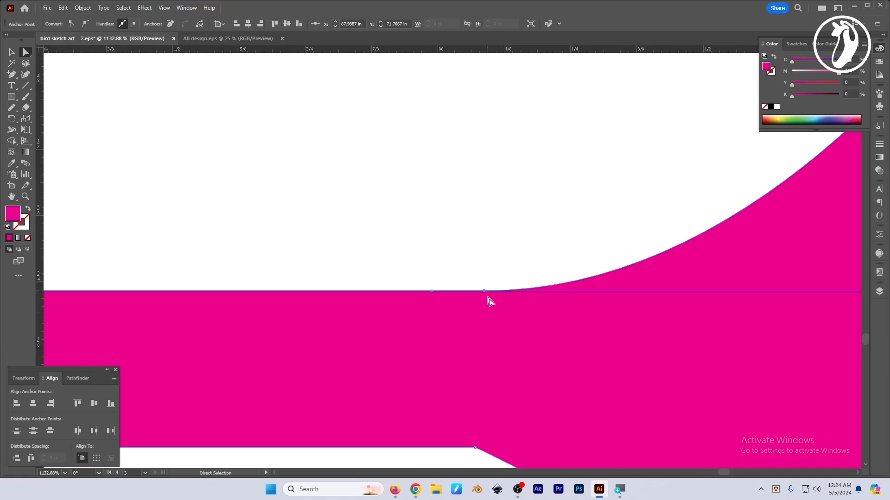
scroll(486, 300, "down", 5)
left_click_drag(583, 318, 604, 310)
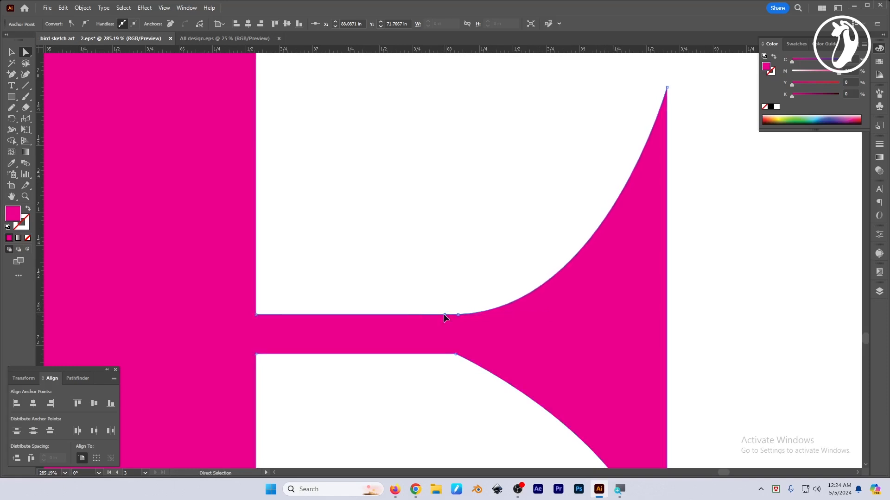
left_click_drag(443, 313, 376, 157)
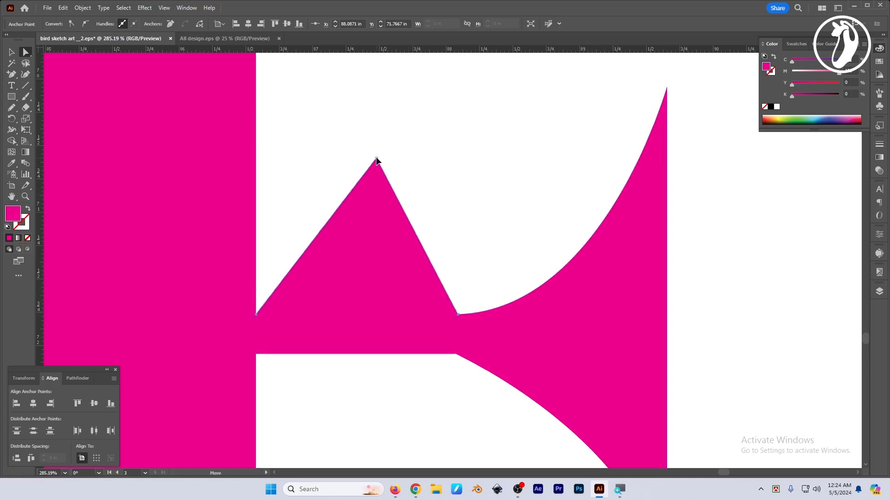
scroll(376, 160, "down", 6)
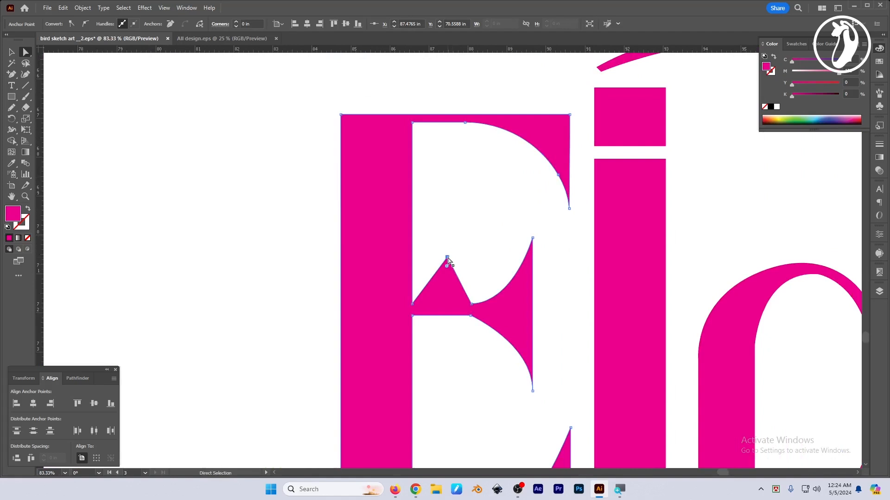
Step: Move the peak's anchor point back down until it sits close to the upper edge of the E's middle arm
left_click_drag(447, 261, 448, 353)
left_click_drag(453, 323, 421, 310)
left_click(461, 360)
left_click_drag(462, 360, 527, 363)
left_click_drag(406, 298, 457, 302)
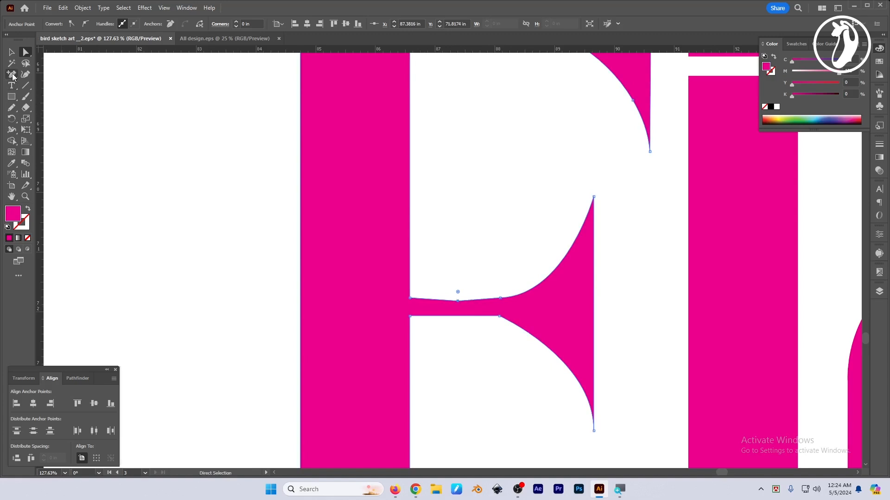
Step: Delete the extra anchor point from the upper edge of the E's middle arm and deselect the letter
left_click_drag(11, 74, 51, 96)
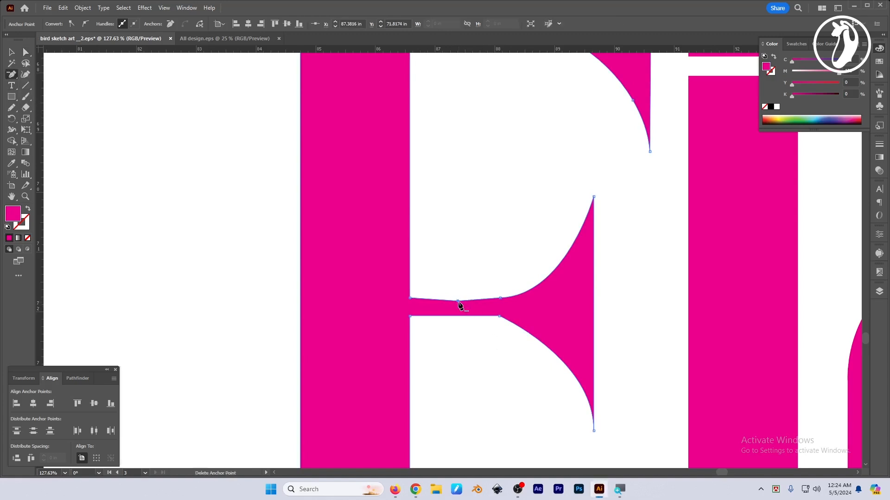
left_click(458, 302)
left_click_drag(470, 306, 330, 311)
left_click_drag(572, 325, 510, 318)
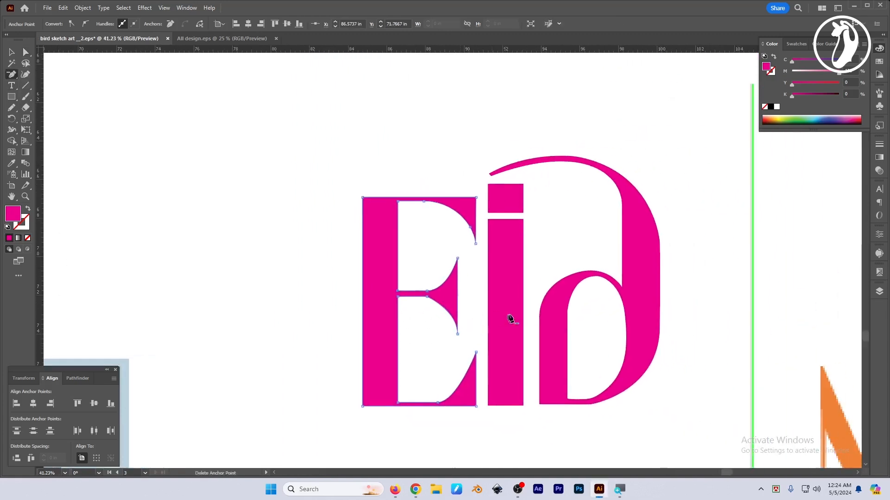
key("v")
left_click_drag(401, 253, 438, 266)
left_click_drag(460, 382, 436, 336)
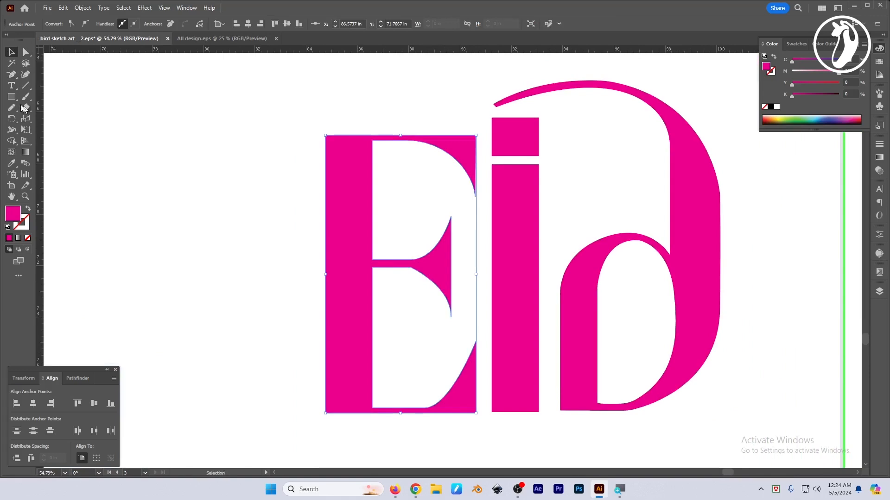
left_click_drag(11, 74, 51, 96)
key("v")
left_click(224, 262)
left_click_drag(570, 309, 522, 362)
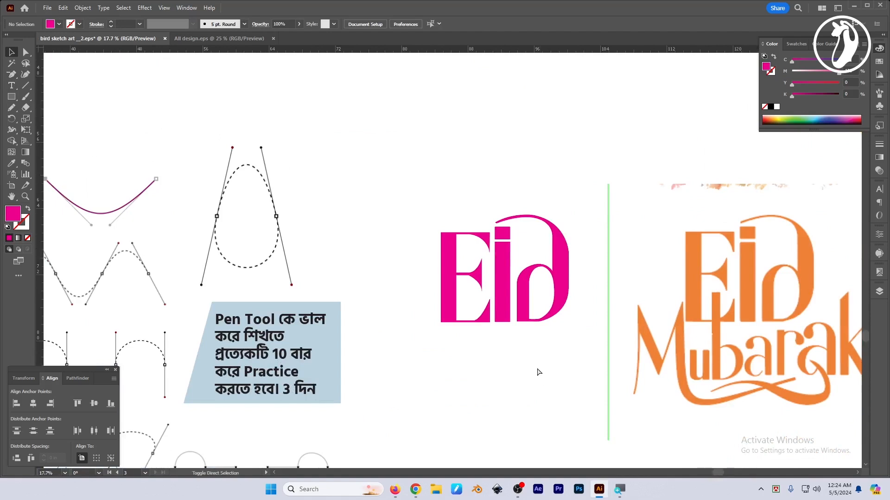
Step: Show the artboards and move the reference image and the whole Eid lettering apart horizontally
key("ctrl+shift+h")
left_click_drag(617, 344, 641, 290)
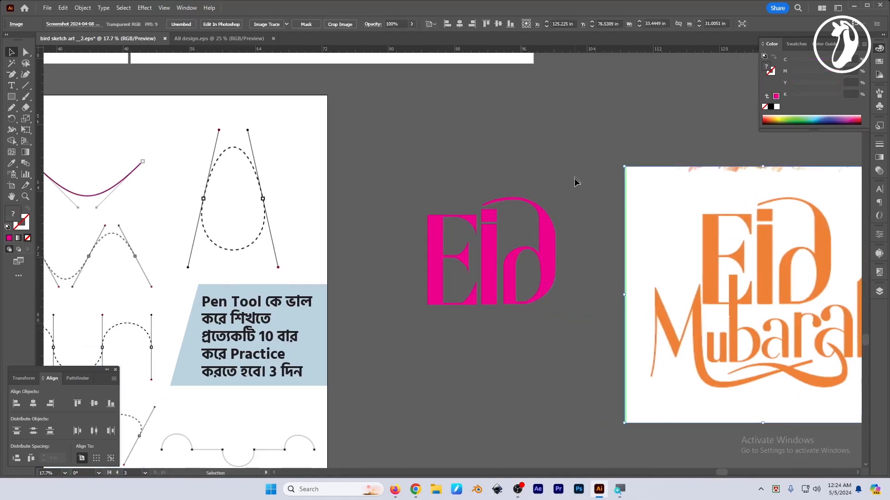
left_click_drag(574, 178, 394, 293)
left_click_drag(492, 246, 428, 243)
scroll(491, 350, "left", 3)
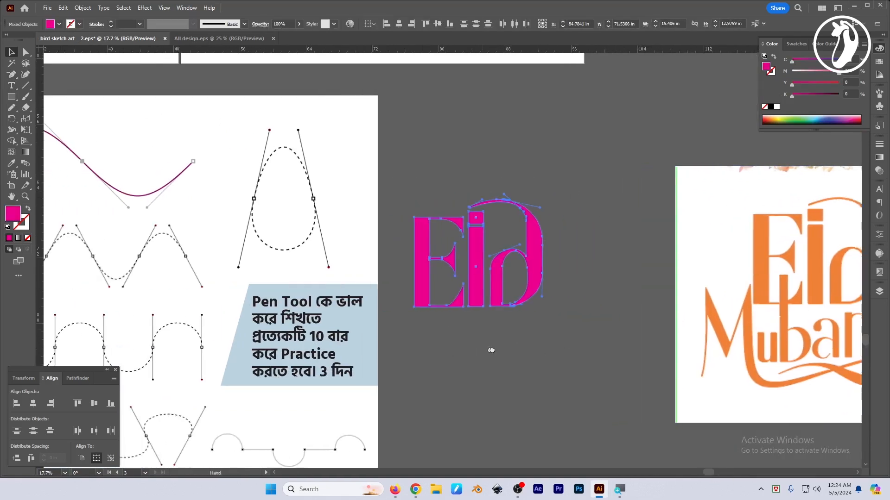
left_click(530, 350)
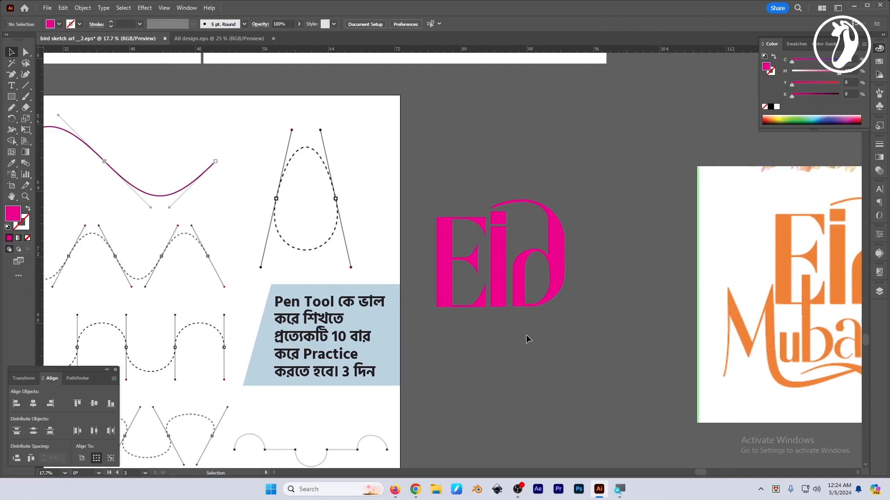
Step: Move the Eid Mubarak reference image left so it sits close beside the magenta Eid lettering
scroll(503, 341, "right", 2)
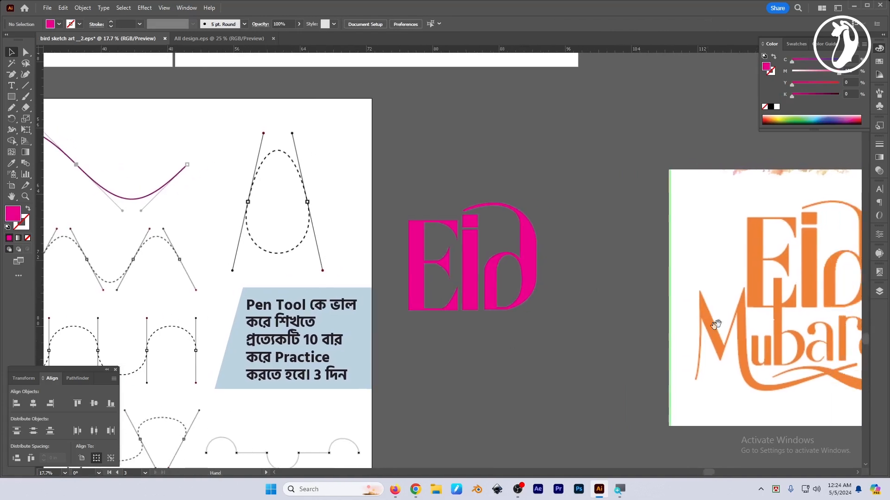
left_click_drag(747, 278, 649, 292)
left_click(532, 259)
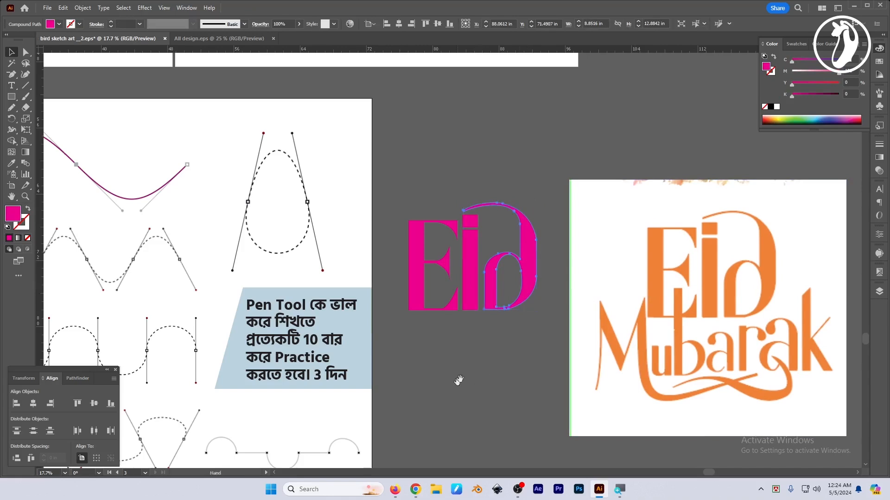
Step: Look over the Pen tool practice artboard with its sample lines and curves beside the Eid lettering
key("Tab")
key("space")
left_click_drag(474, 368, 684, 337)
scroll(672, 363, "down", 1)
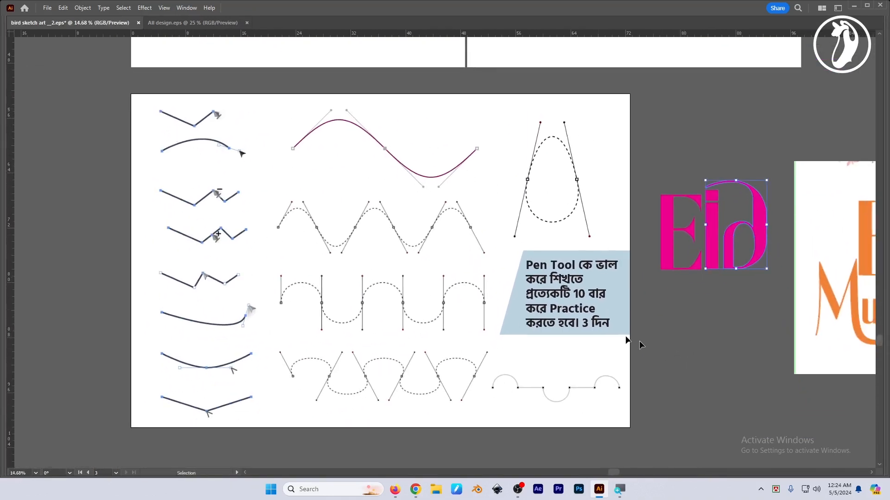
left_click(703, 361)
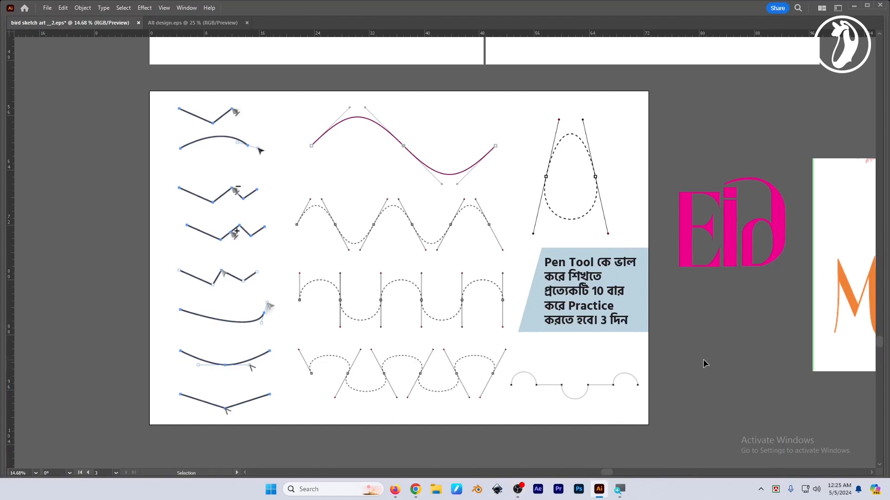
key("Tab")
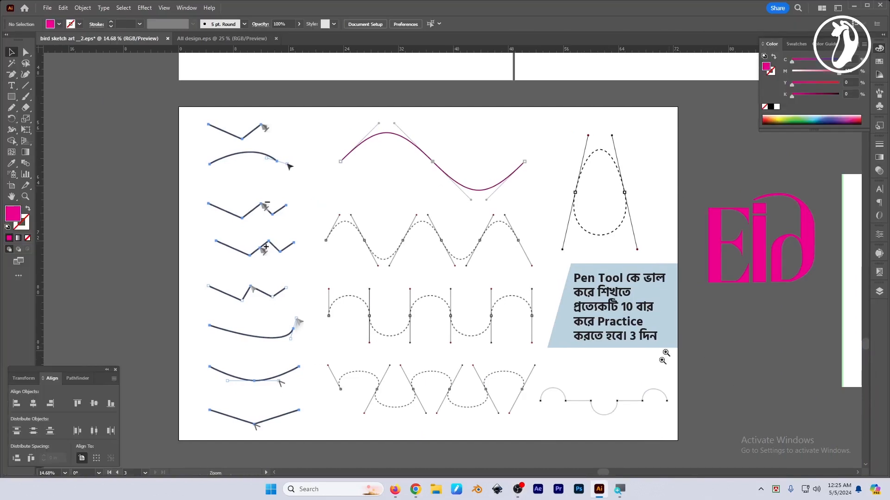
scroll(395, 233, "up", 1)
key("space")
left_click_drag(344, 215, 374, 223)
left_click_drag(479, 201, 451, 183)
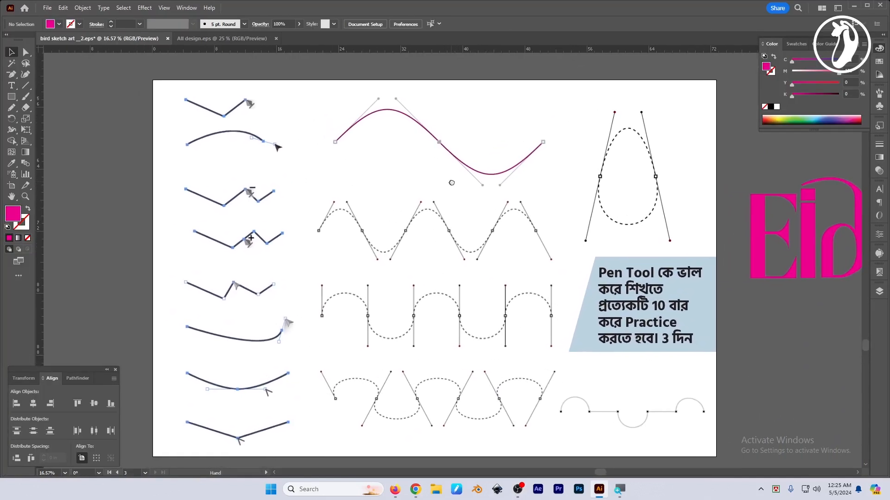
scroll(498, 217, "down", 1)
left_click_drag(499, 217, 478, 215)
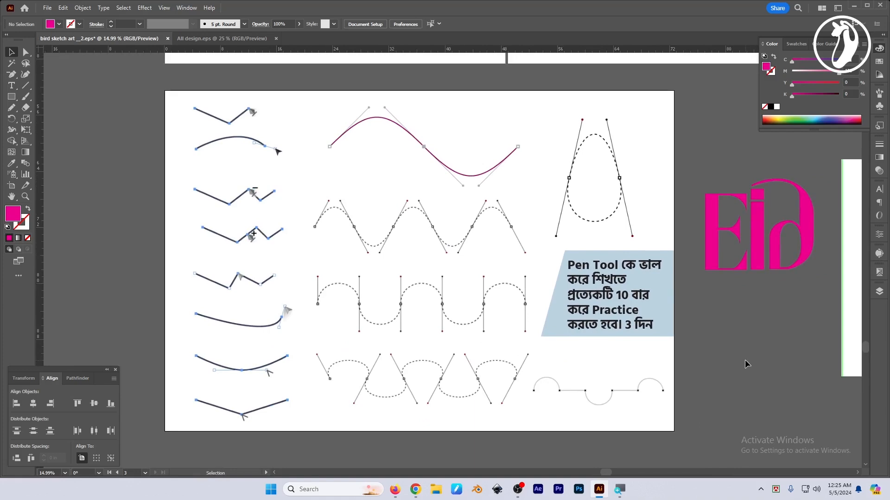
key("Tab")
scroll(287, 170, "up", 2)
key("Tab")
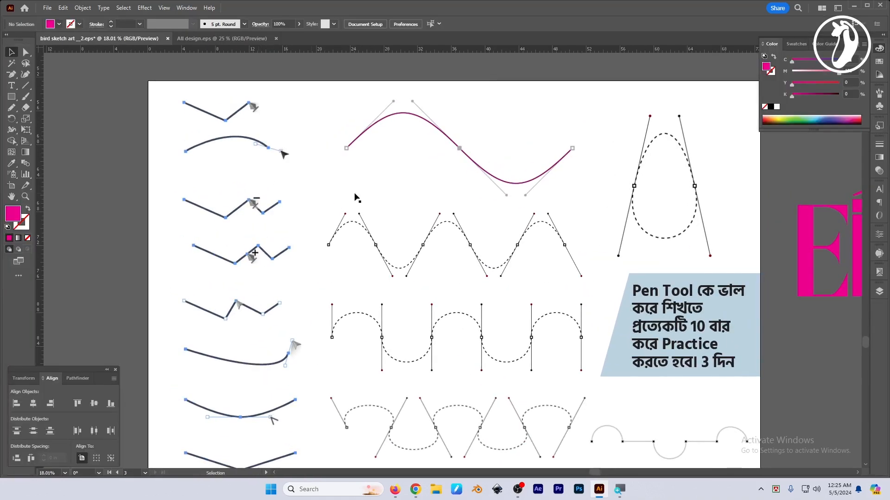
Step: Trace the first V-shaped sample line with the Pen tool using three points, and swap its magenta fill to the stroke
left_click_drag(12, 74, 50, 73)
left_click_drag(240, 158, 303, 207)
scroll(261, 137, "up", 6)
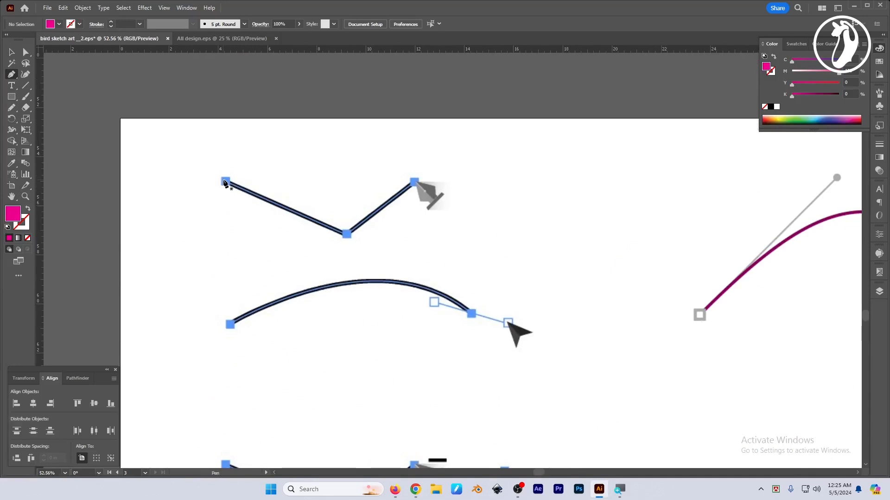
left_click(223, 181)
left_click(347, 234)
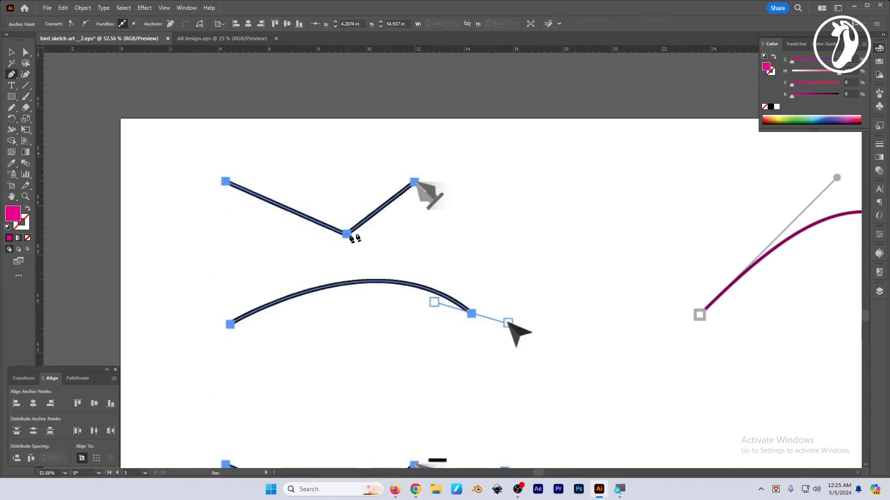
left_click(415, 183)
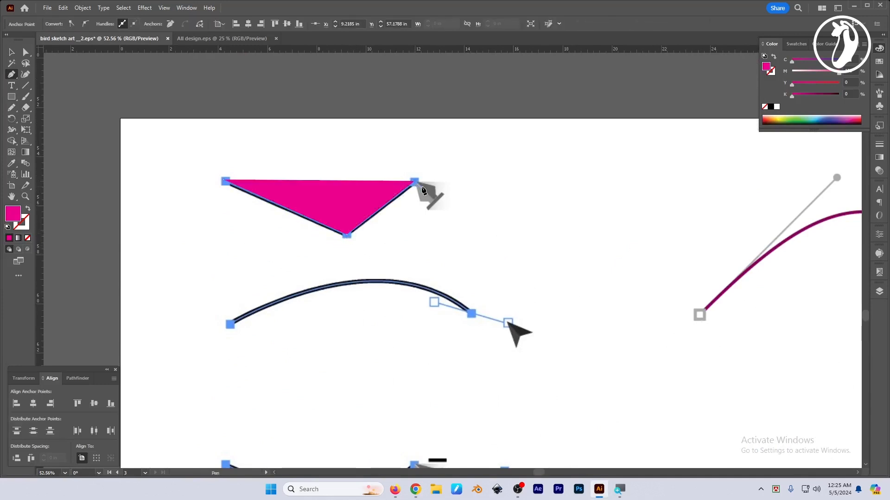
left_click(28, 208)
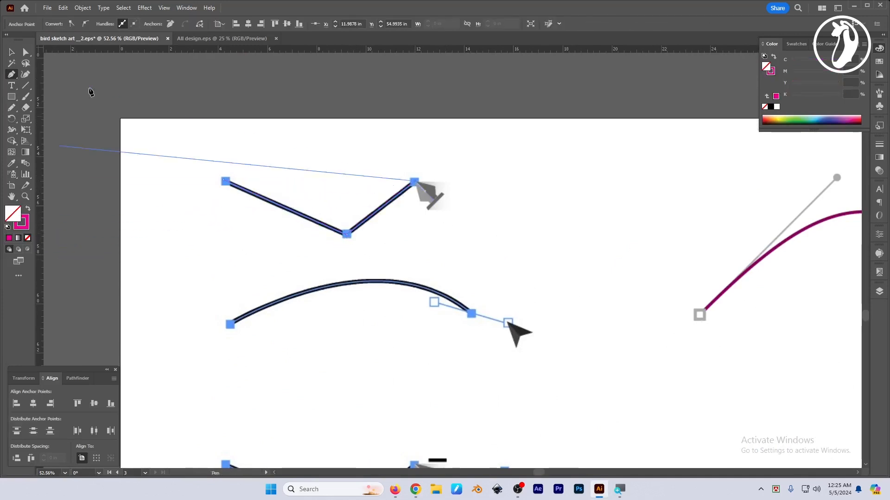
Step: Try stroke weights of 12 pt and 15 pt on the traced V-shaped line
left_click(878, 141)
left_click(821, 155)
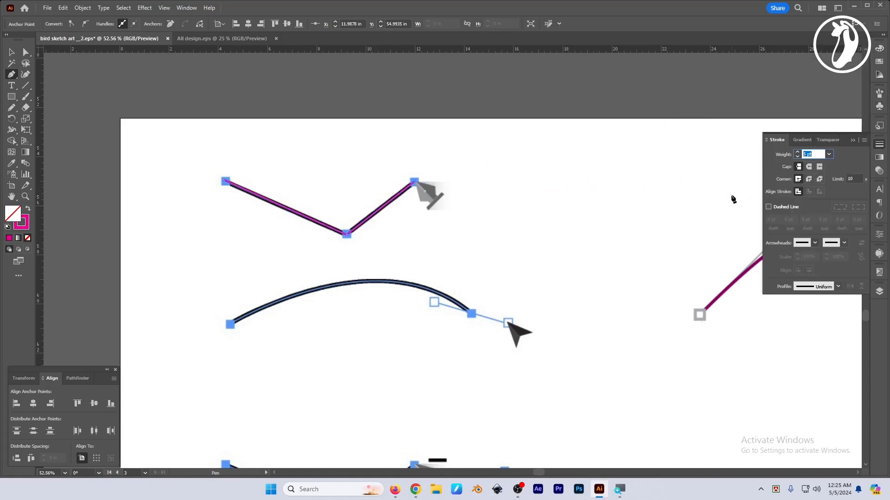
type("12")
key("Return")
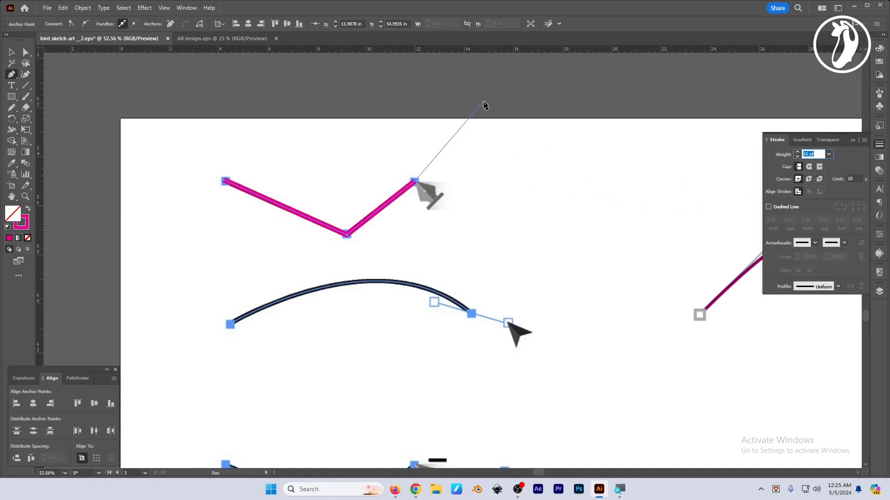
type("15")
key("Return")
Step: Set the traced V-shaped line's stroke weight to 10 pt and deselect the line
double_click(807, 153)
type("10")
key("Return")
key("v")
left_click(533, 208)
Step: Trace the sample arc below the V-shaped line as one curved Pen segment, and end the path at its right end
key("space")
left_click_drag(516, 232, 517, 195)
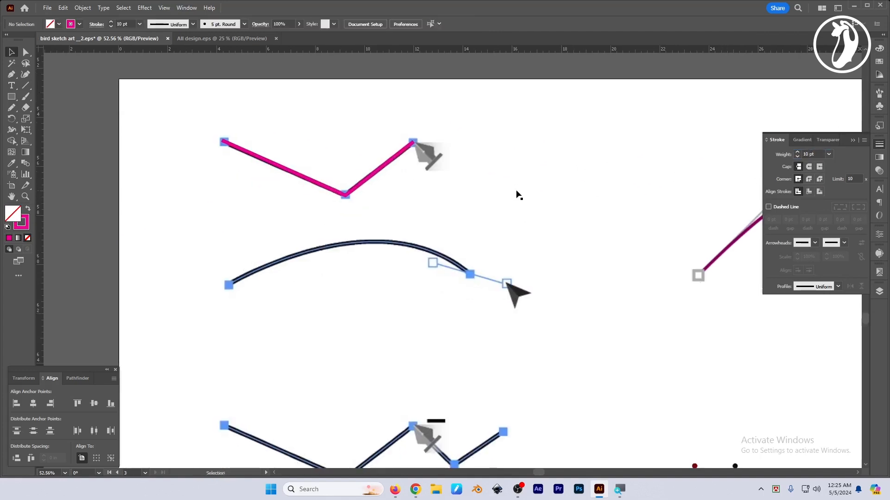
key("p")
left_click(226, 289)
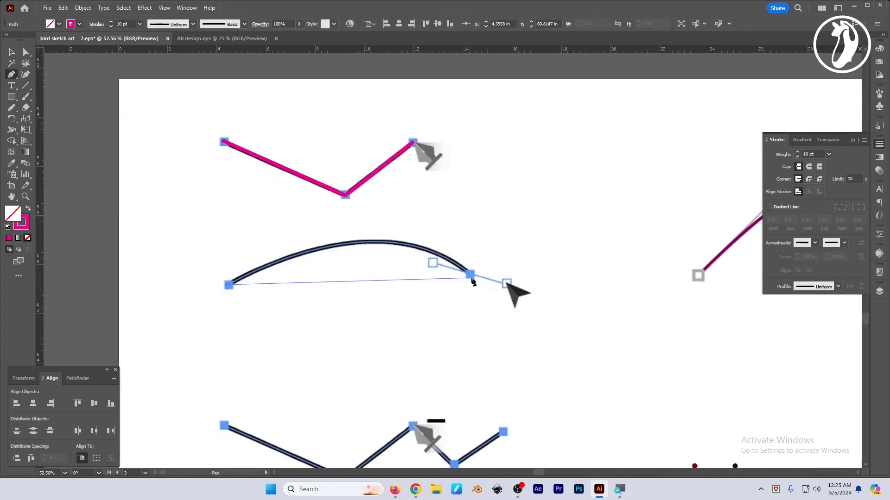
left_click_drag(469, 274, 562, 354)
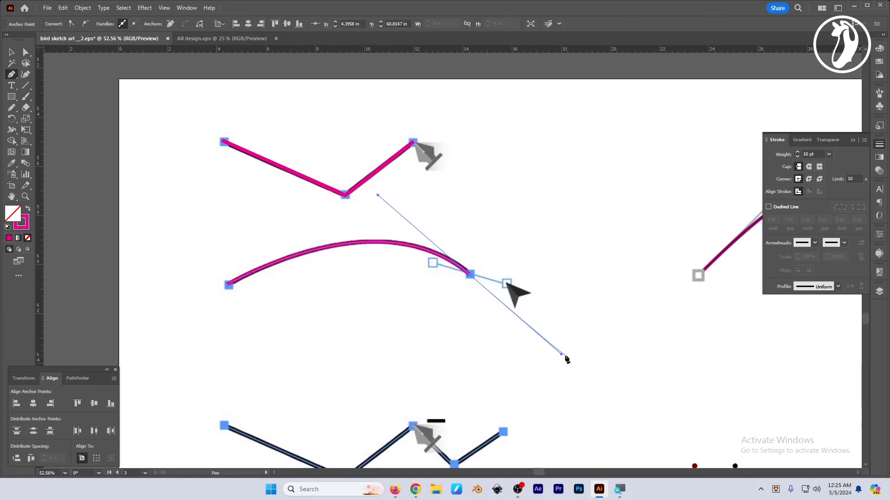
left_click_drag(509, 366, 489, 364)
left_click_drag(489, 364, 465, 199)
left_click(155, 252)
key("ctrl+z")
left_click(210, 292, "ctrl")
Step: Trace the zigzag sample marked with a minus sign using five Pen tool points, and end the path
scroll(452, 276, "up", 3)
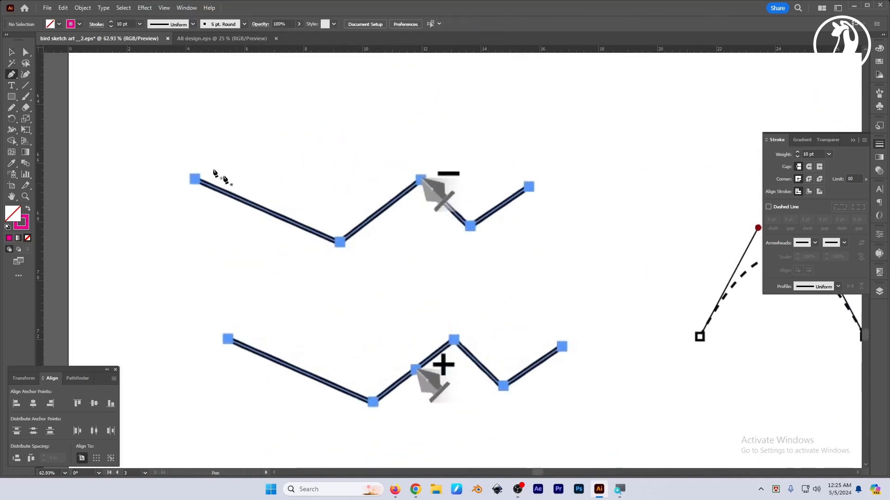
left_click(195, 179)
left_click(340, 242)
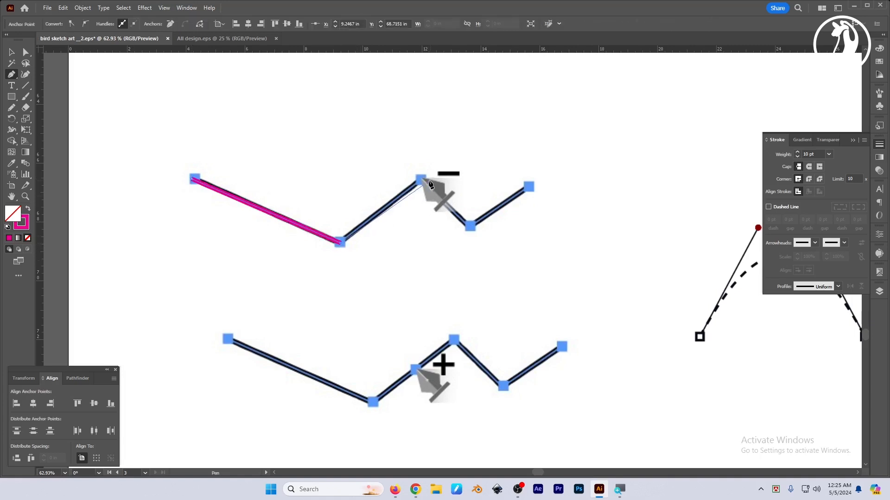
left_click(421, 177)
left_click(470, 226)
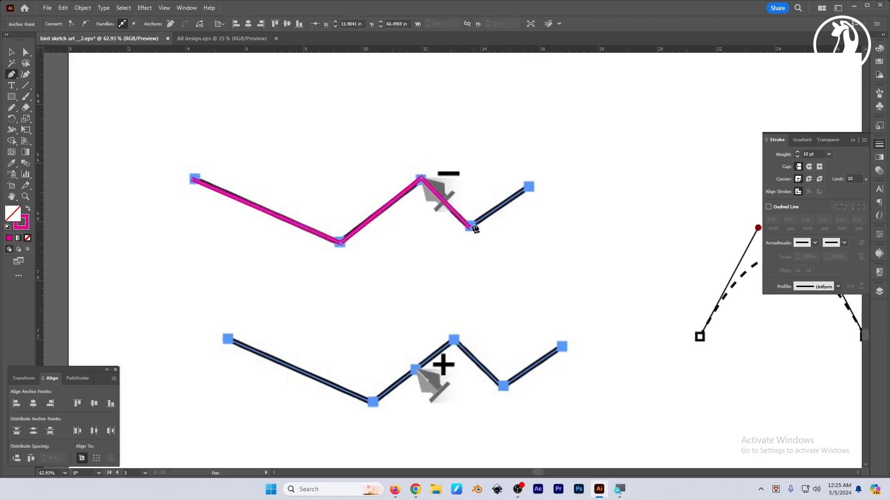
left_click(529, 186)
left_click_drag(535, 274, 542, 240)
left_click(590, 227, "ctrl")
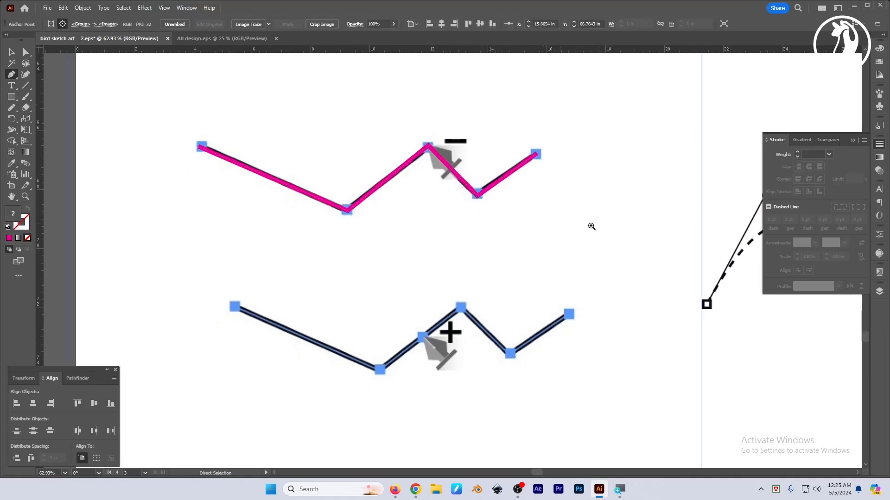
left_click_drag(444, 142, 448, 210)
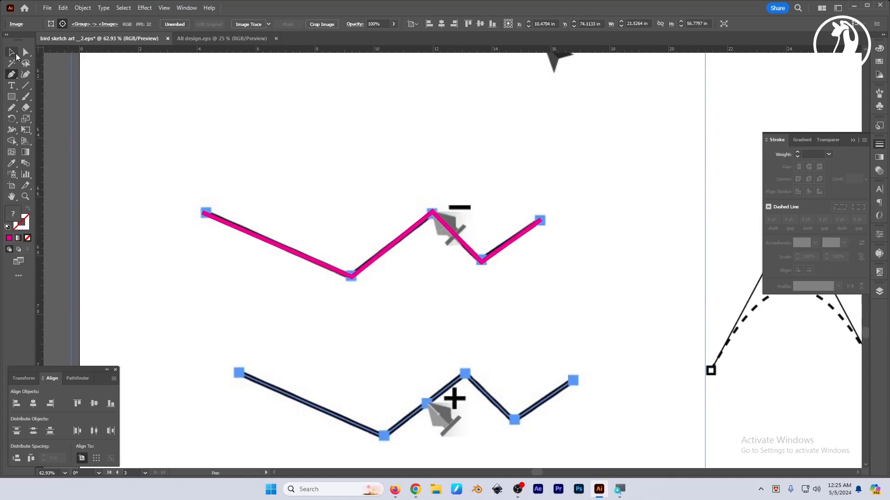
Step: Delete the middle peak anchor point of the traced minus-marked zigzag with the Delete Anchor Point tool, and undo the deletion
right_click(11, 74)
left_click(46, 97)
left_click(443, 226, "ctrl")
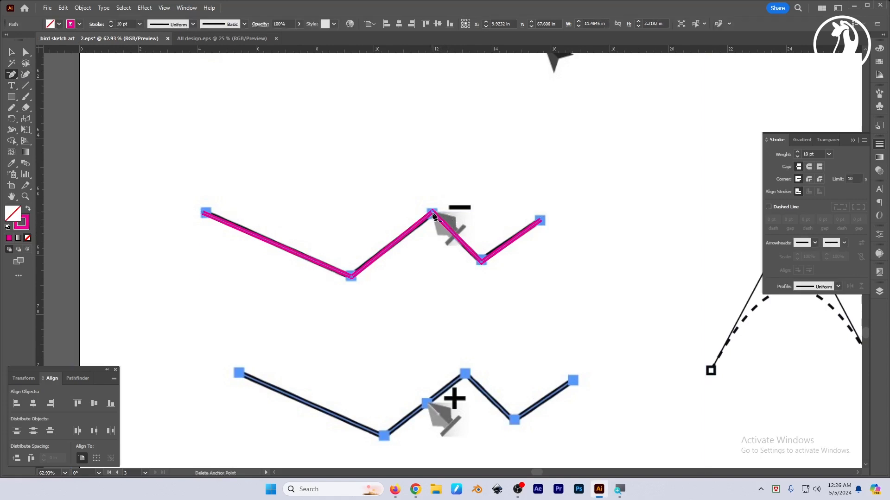
left_click(431, 214)
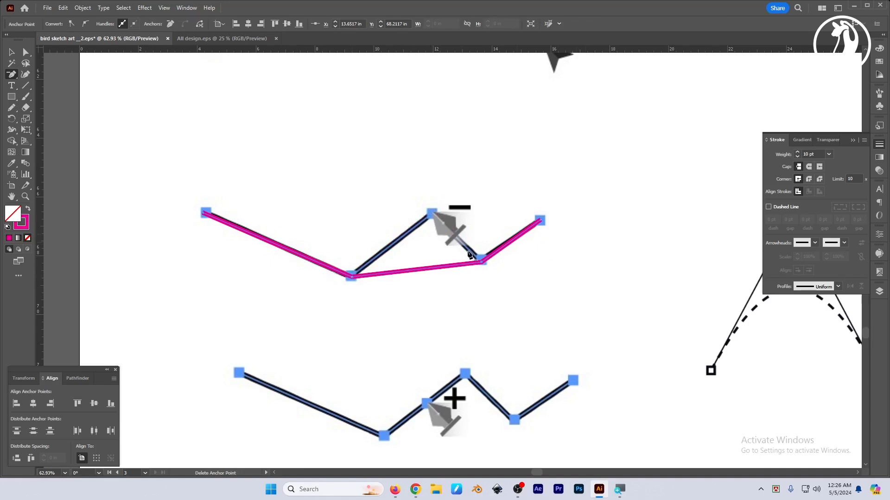
key("ctrl+z")
Step: Start tracing the zigzag sample marked with a plus sign by drawing its first straight segment with the Pen tool
left_click_drag(429, 263, 442, 183)
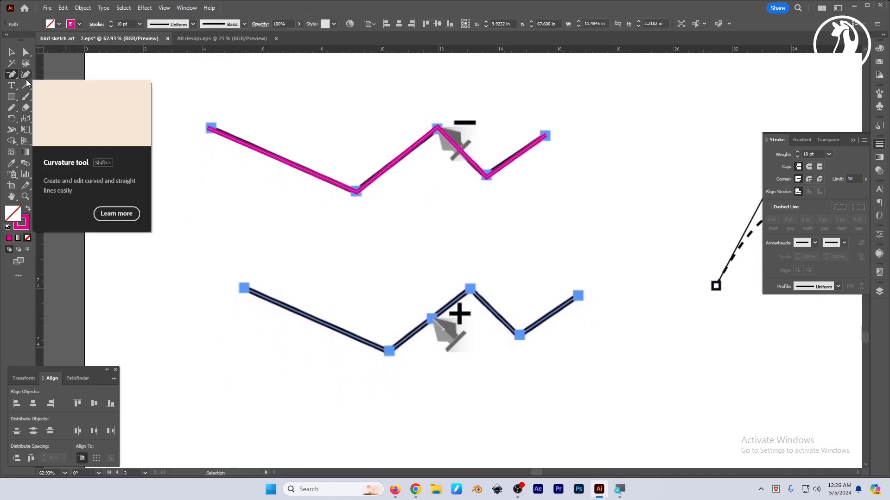
left_click_drag(12, 76, 48, 75)
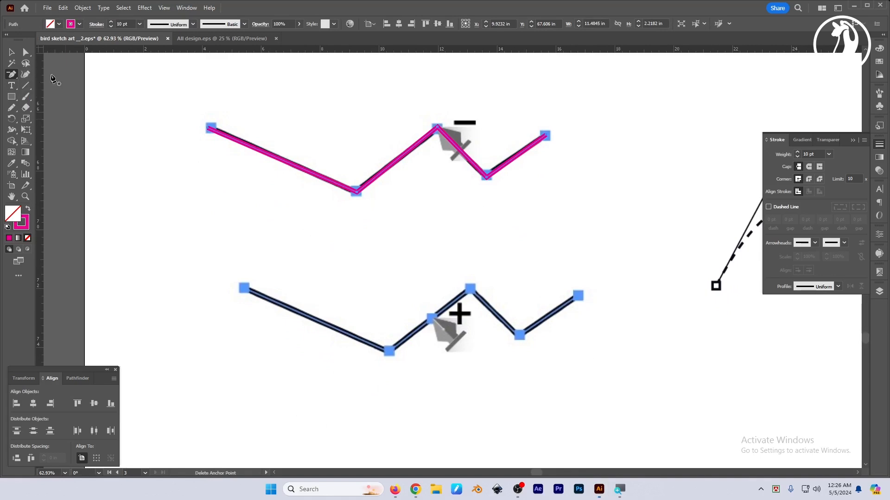
left_click(244, 290)
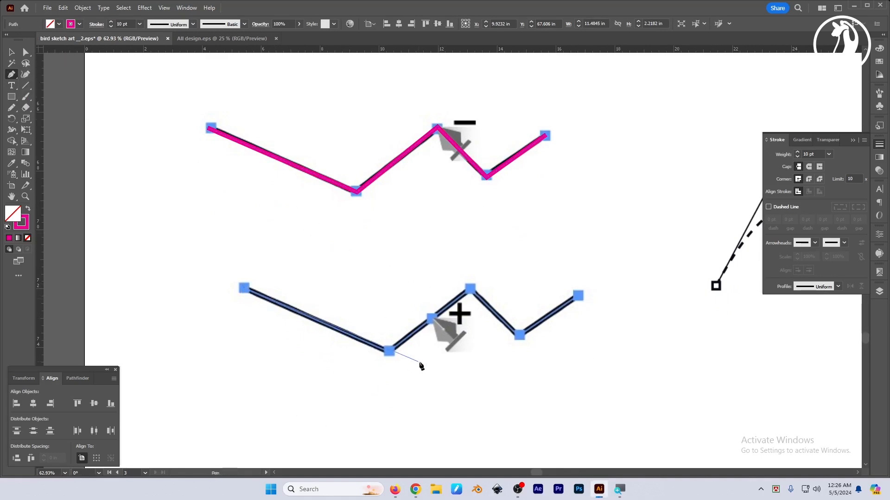
left_click(389, 351)
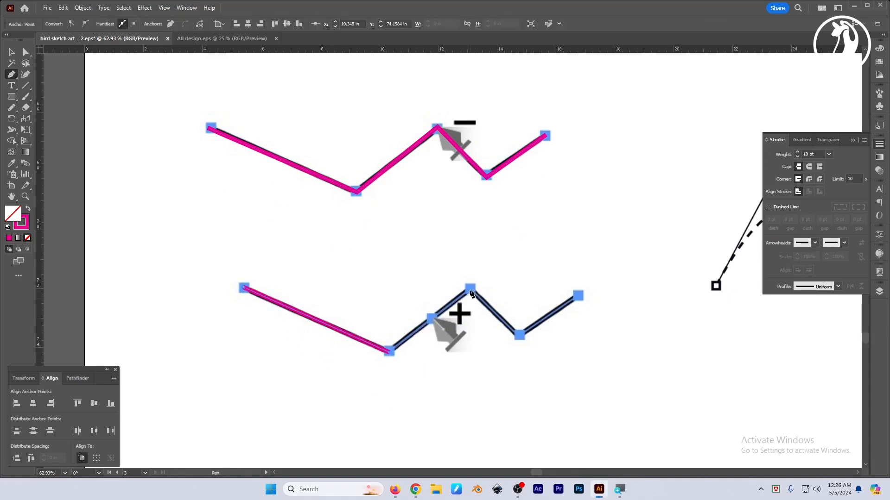
left_click(520, 337)
left_click(579, 296)
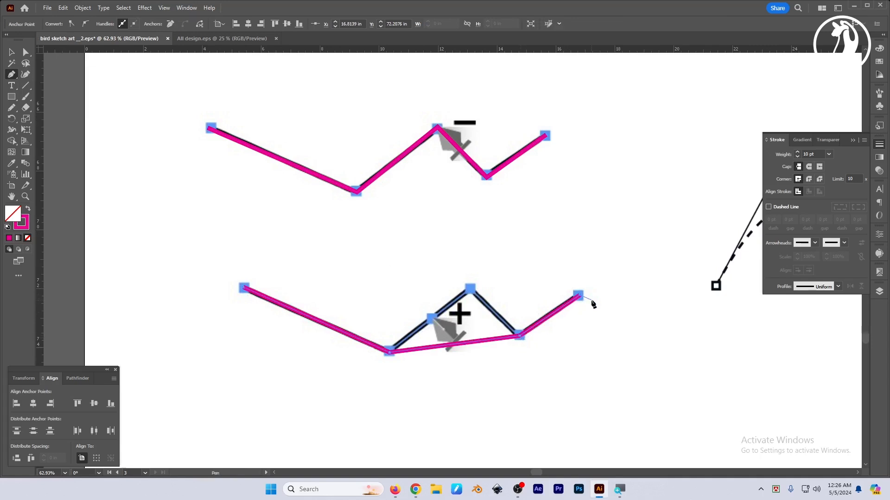
key("v")
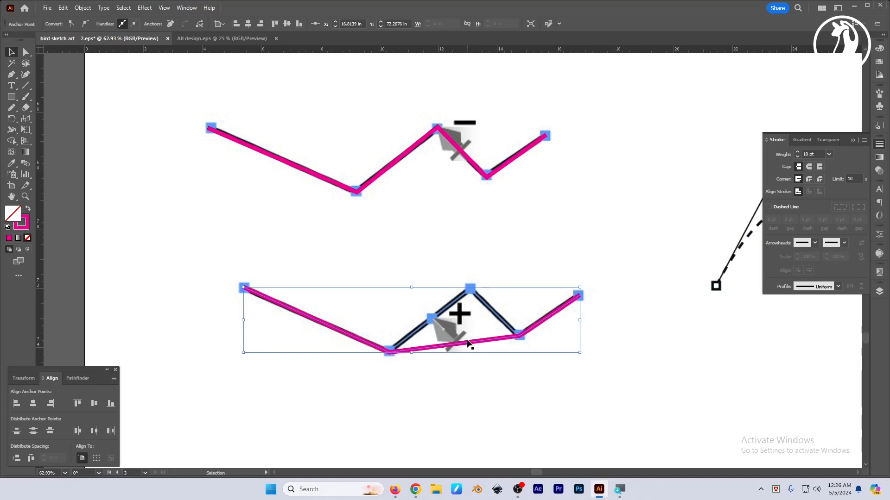
key("a")
key("Delete")
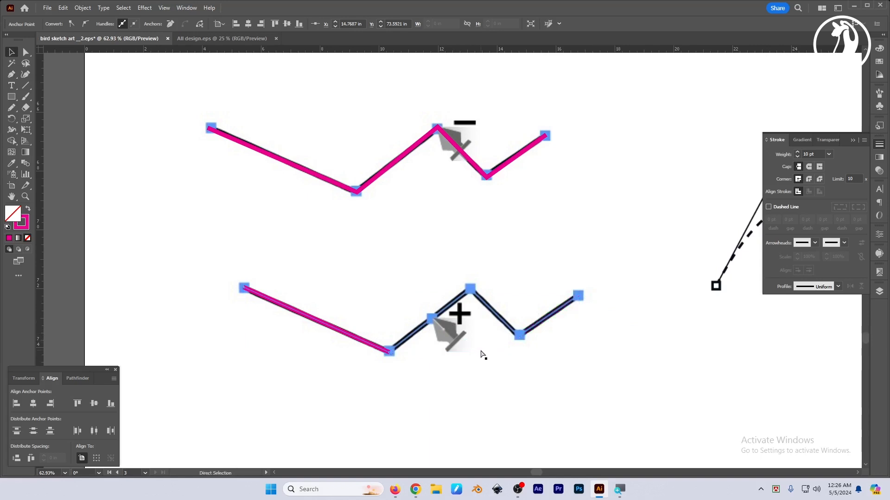
key("v")
Step: Continue the plus-marked zigzag path from its second point through the peak and second valley to the right end, and end it
key("p")
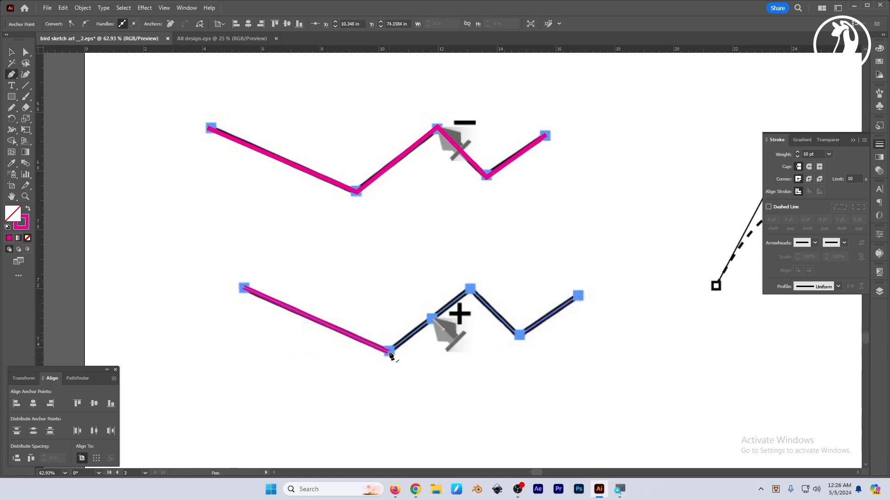
left_click(389, 351)
left_click(470, 288)
left_click(519, 335)
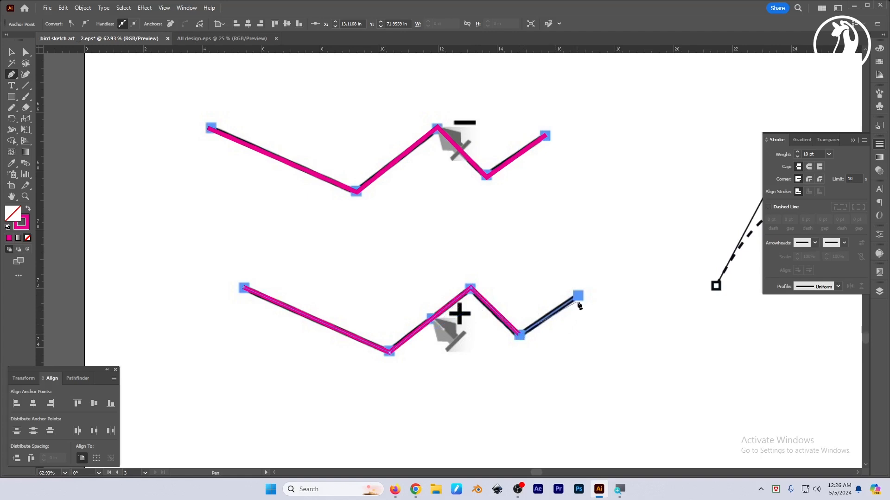
left_click(578, 296)
key("v")
Step: Add an anchor point on the rising segment of the traced plus-marked zigzag, at the sample's extra point
scroll(459, 314, "up", 1)
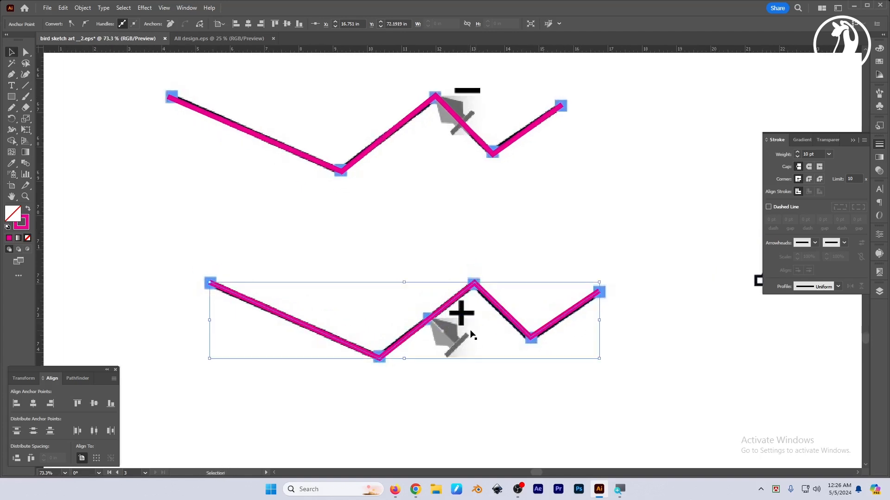
key("plus")
left_click(12, 76)
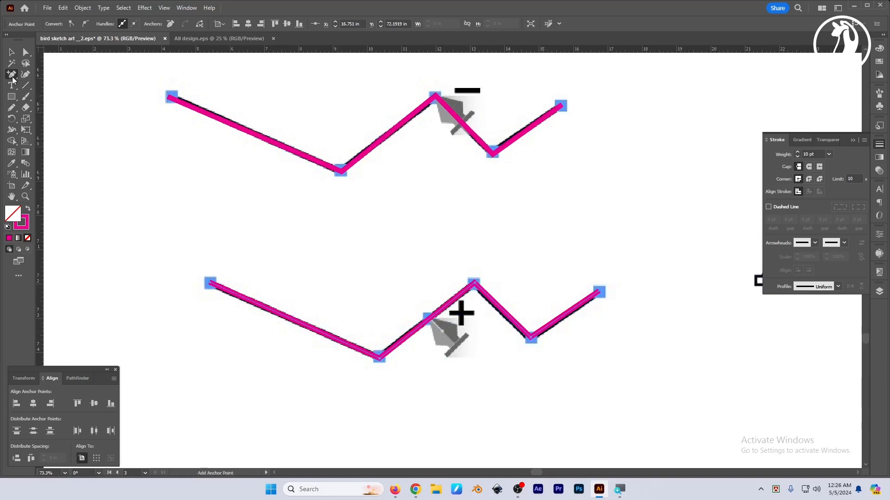
left_click(65, 85)
left_click(431, 322)
key("Return")
scroll(430, 322, "up", 4)
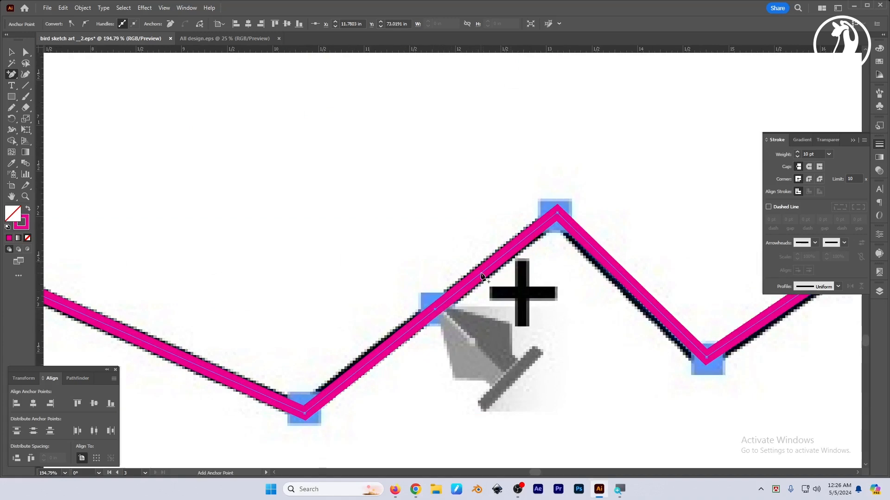
left_click(438, 308)
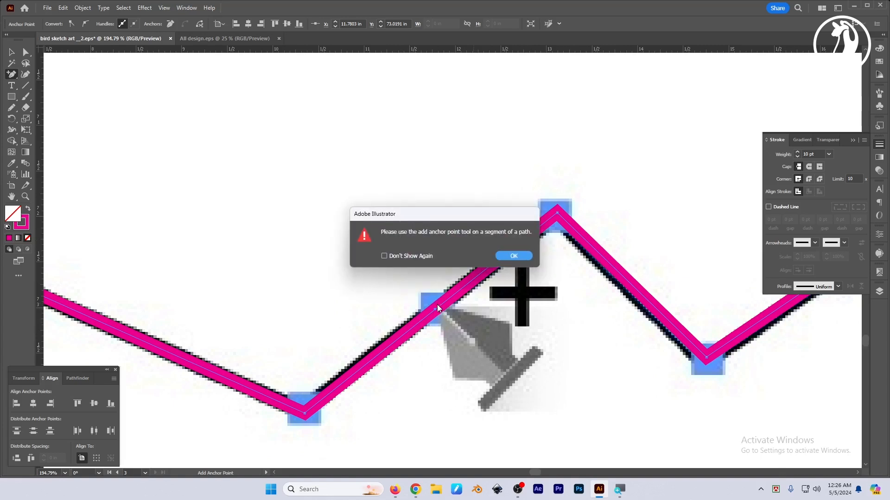
key("Return")
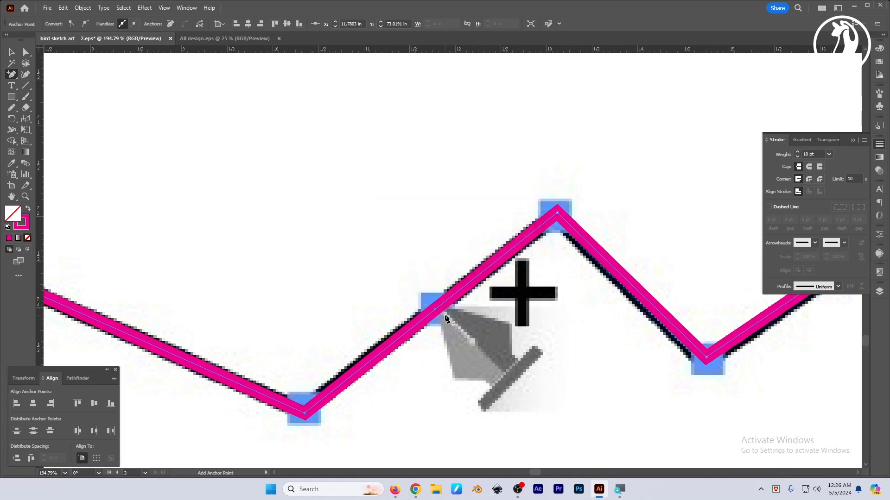
Step: Move the added anchor point away from the zigzag with the Direct Selection tool, and undo the move
key("a")
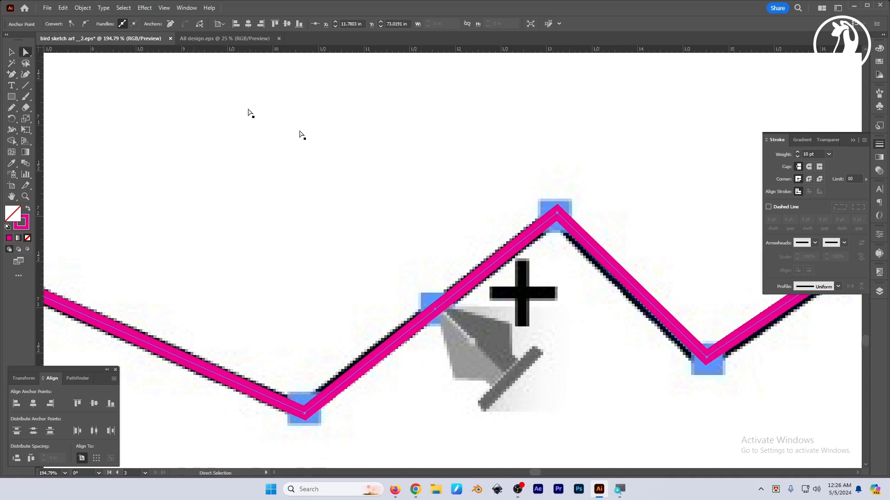
left_click_drag(436, 312, 328, 180)
left_click_drag(539, 279, 392, 292)
key("ctrl+z")
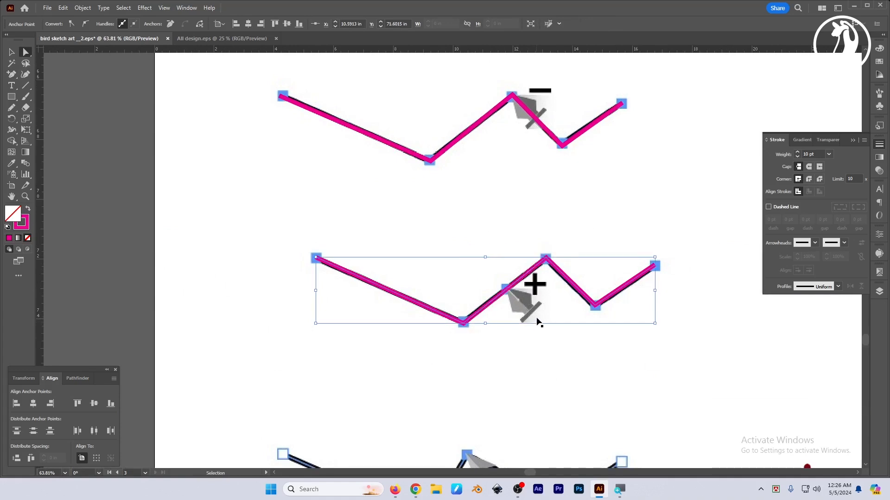
Step: Trace the zigzag sample below the plus-marked one with five Pen tool points, using straight segments
left_click_drag(574, 338, 504, 343)
left_click_drag(620, 355, 427, 294)
key("Tab")
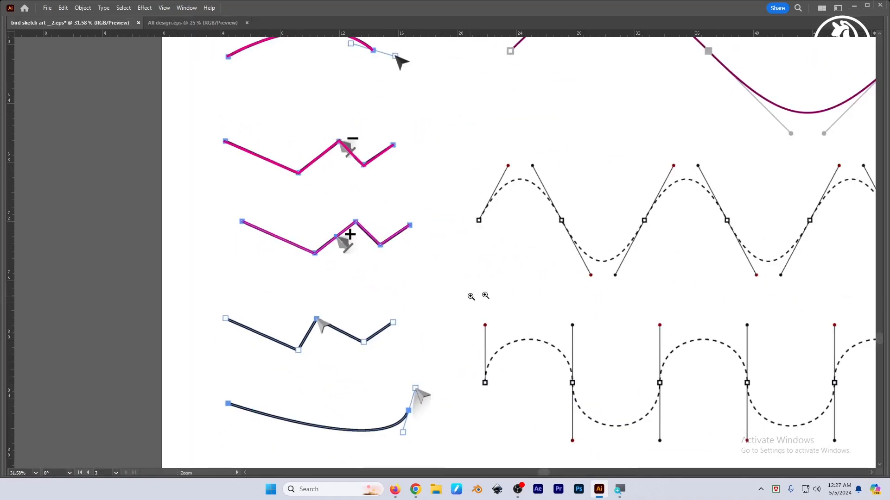
left_click_drag(484, 296, 417, 297)
left_click_drag(561, 292, 370, 266)
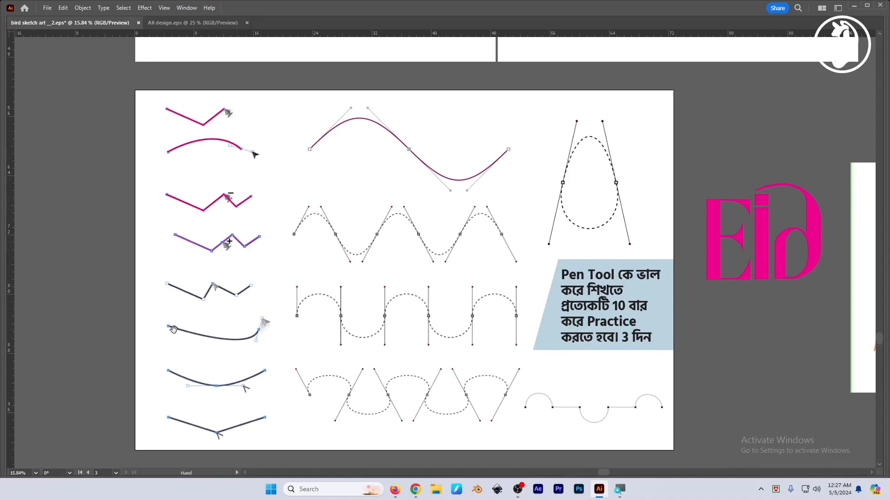
left_click_drag(173, 329, 261, 322)
left_click_drag(262, 323, 417, 254)
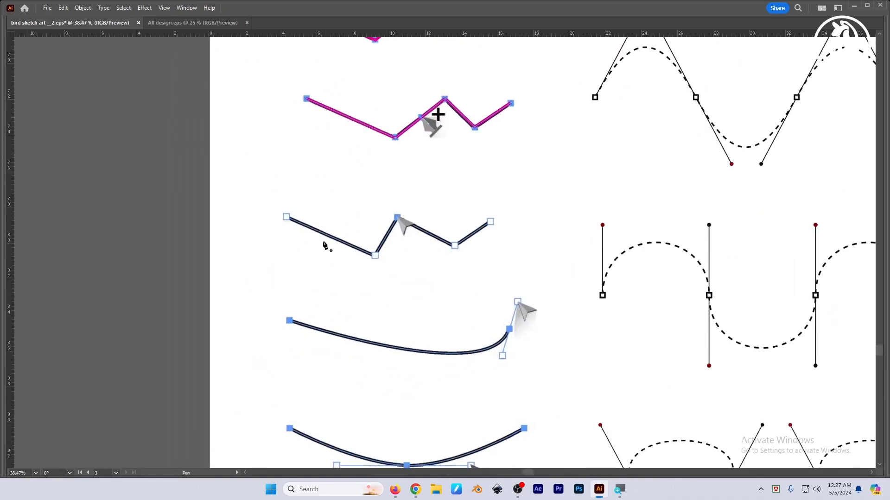
scroll(383, 258, "up", 3)
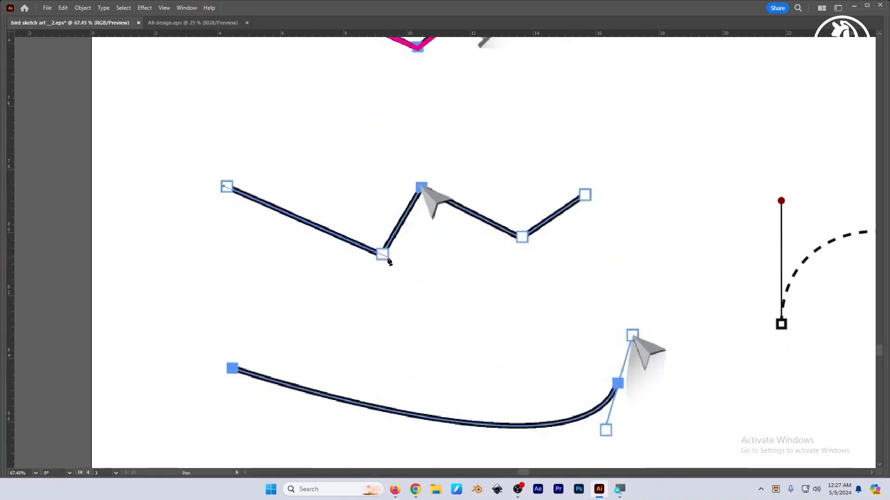
left_click(382, 255)
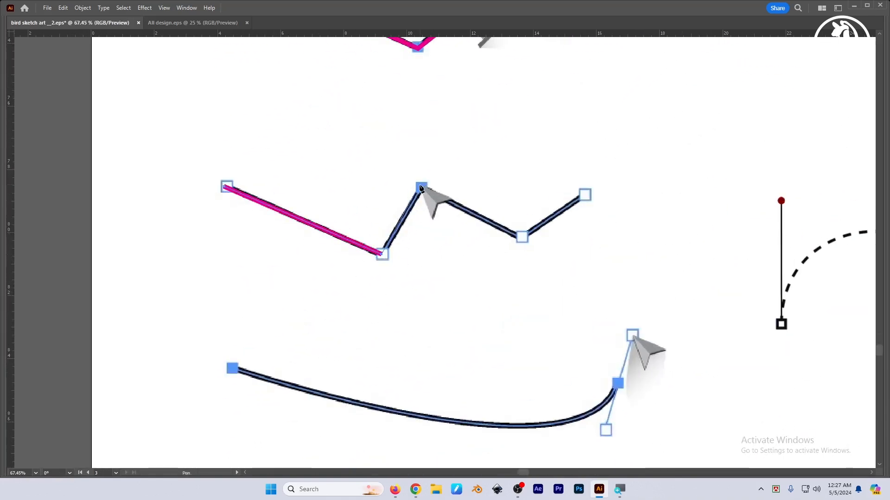
left_click(523, 237)
left_click(585, 195)
Step: Bring back the hidden panels, and end the traced zigzag path with nothing selected
mouse_move(518, 282)
left_mouse_down()
mouse_move(524, 220)
mouse_move(532, 291)
left_mouse_up()
key("Tab")
left_click(528, 290, "ctrl")
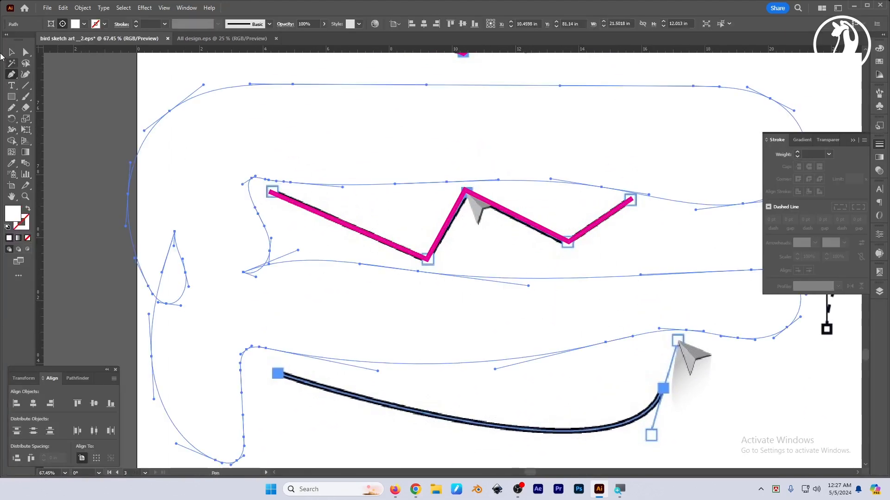
left_click(59, 107, "ctrl")
Step: Pull curve handles out of the traced zigzag's peak with the Anchor Point tool, and undo the change
right_click(16, 76)
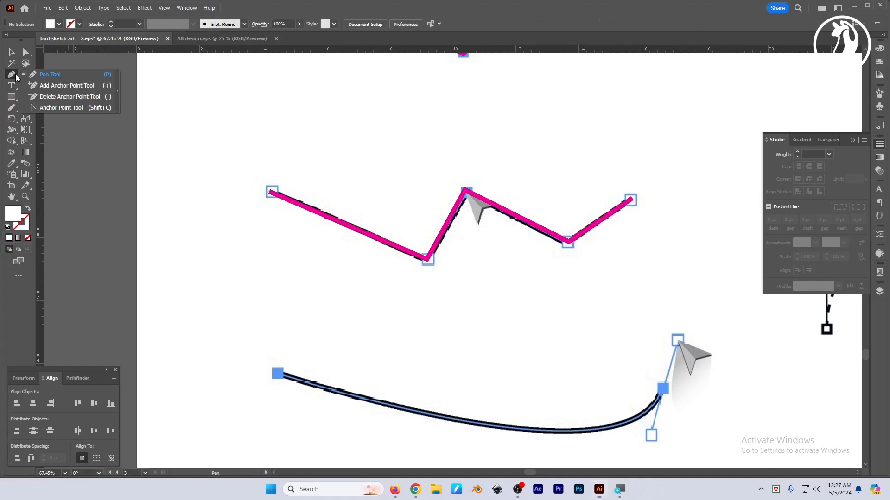
left_click(76, 108)
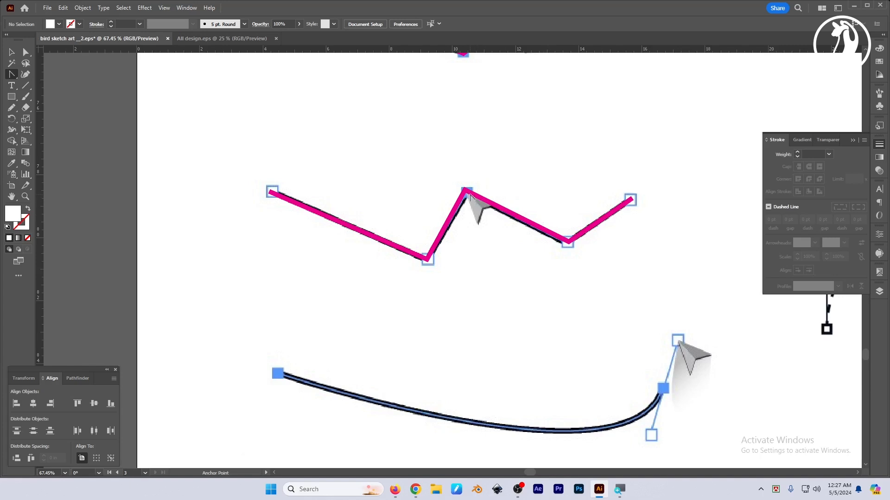
left_click(468, 194)
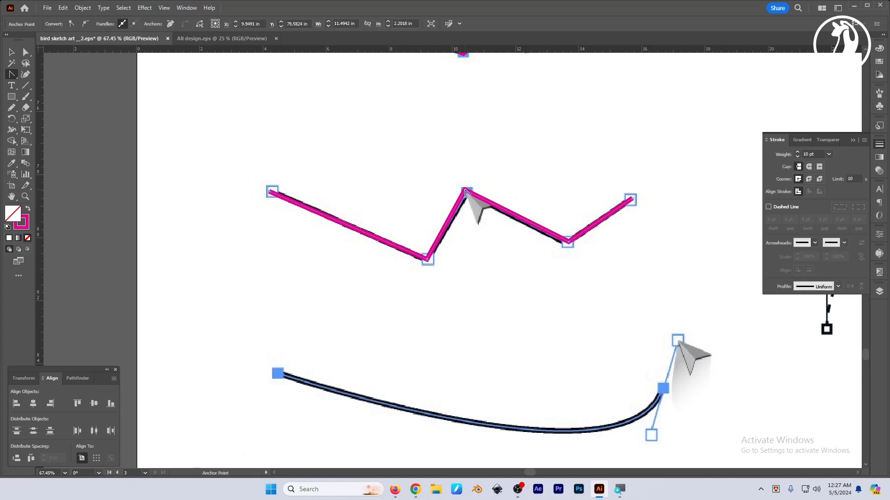
left_click_drag(465, 192, 508, 186)
key("ctrl+z")
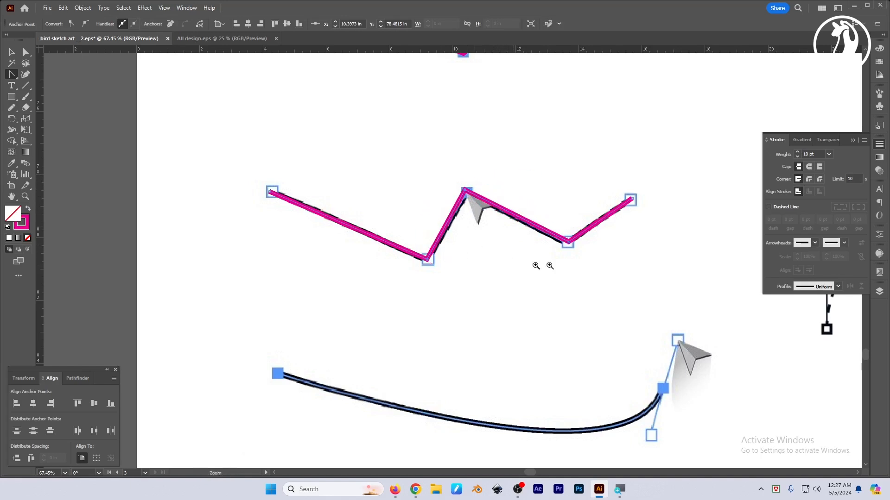
Step: Trace the sample curve with the upturned right end as one curved Pen segment, and end the path
left_click_drag(550, 266, 514, 278)
left_click_drag(522, 305, 443, 260)
key("v")
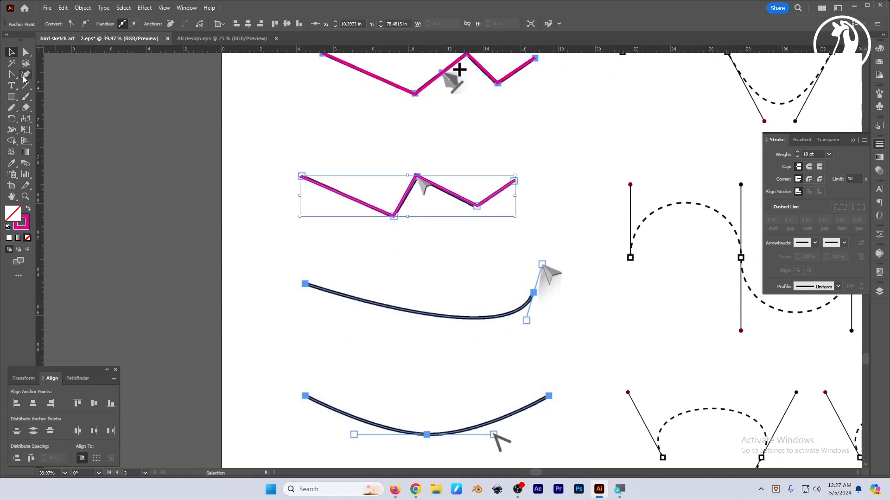
key("p")
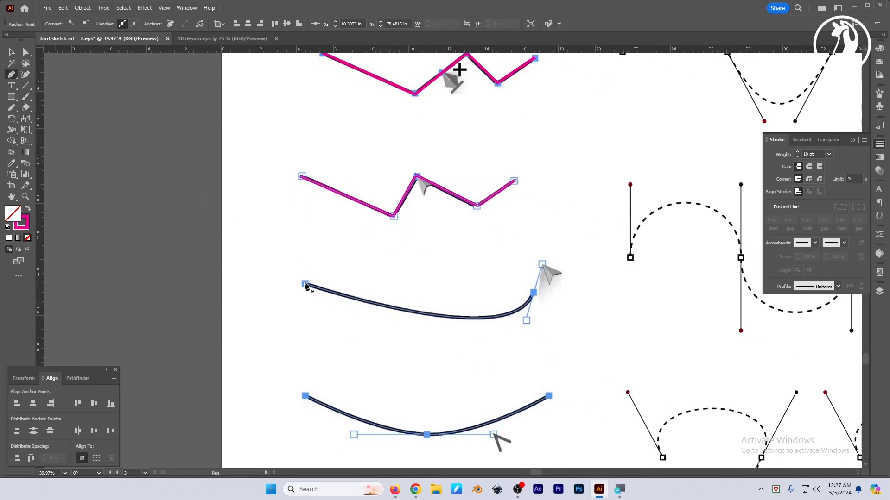
left_click(306, 284)
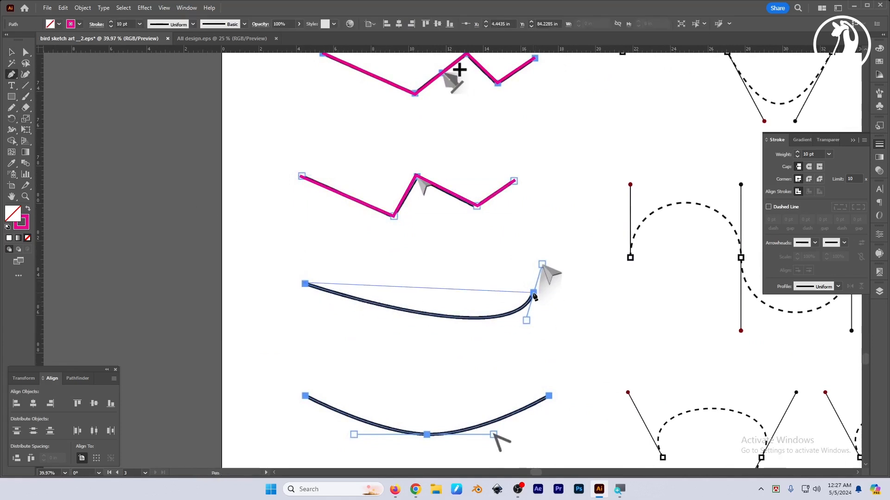
left_click_drag(534, 293, 555, 233)
scroll(533, 252, "down", 5)
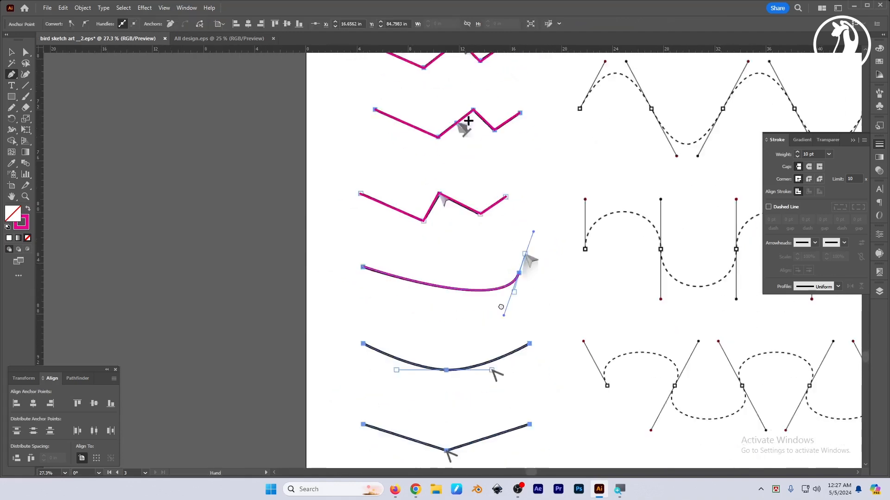
left_click(305, 339, "ctrl")
Step: Trace the symmetrical bowl-shaped sample curve with three Pen points, using a smooth point at its lowest anchor, and end the path
scroll(389, 355, "up", 5)
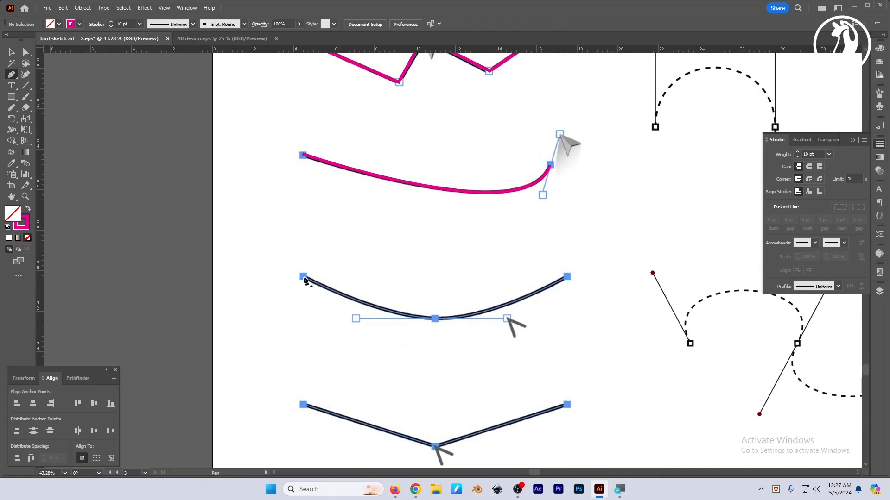
left_click(304, 278)
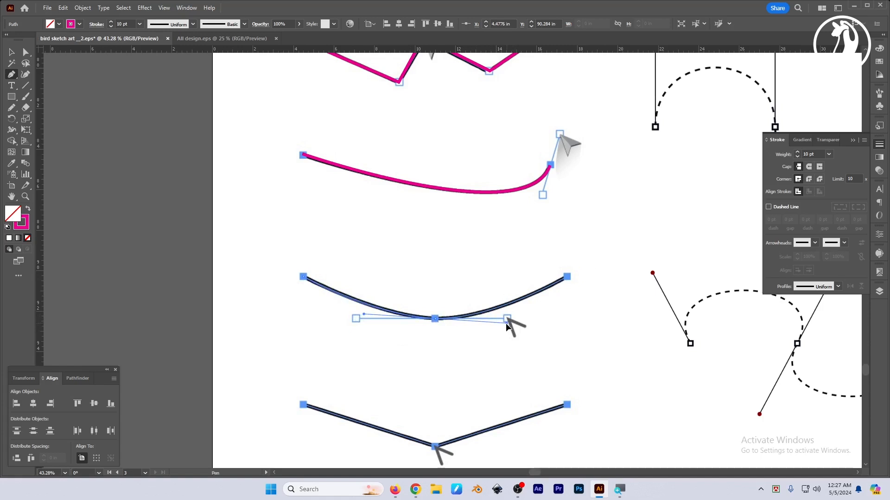
left_click_drag(506, 324, 508, 322)
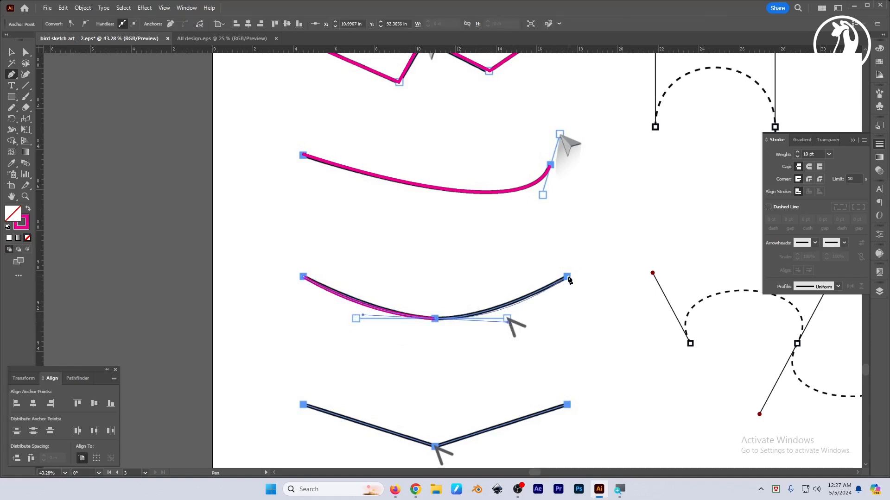
left_click(567, 277)
left_click_drag(482, 364, 469, 245)
left_click(203, 254, "ctrl")
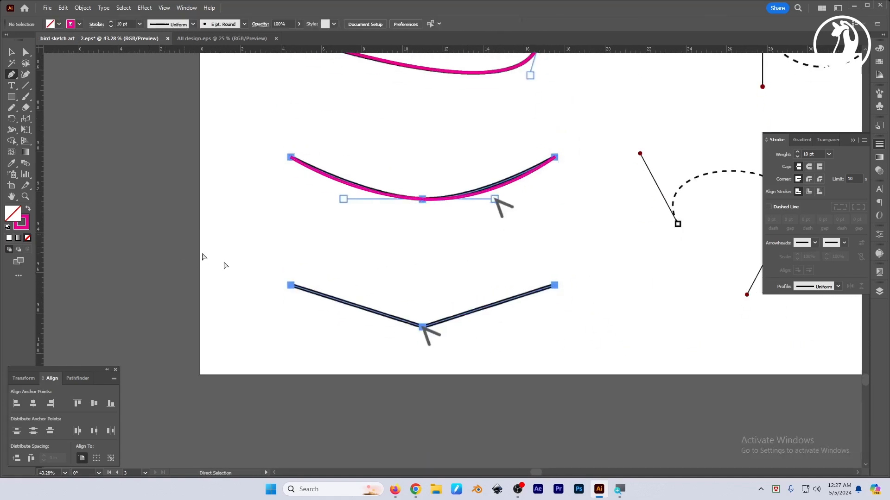
Step: Trace the V-shaped sample below the bowl curve with three Pen points joined by straight segments, and end with nothing selected
scroll(397, 324, "up", 1)
left_click(265, 276)
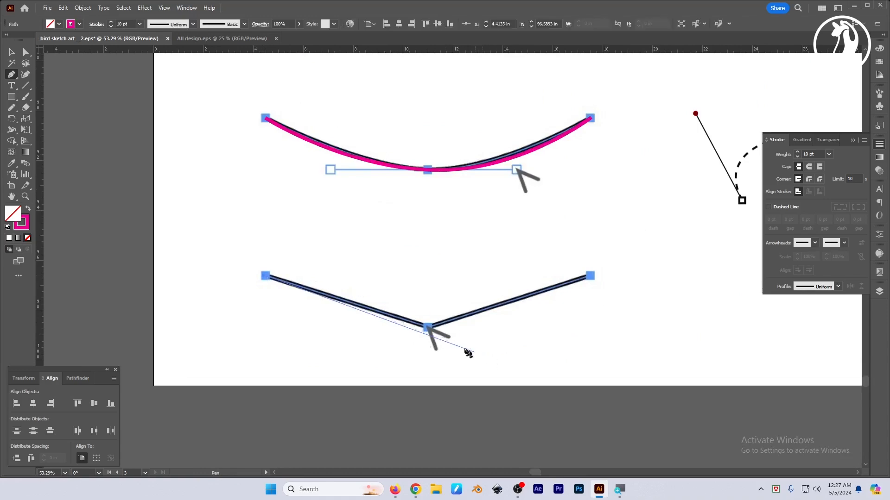
left_click(427, 328)
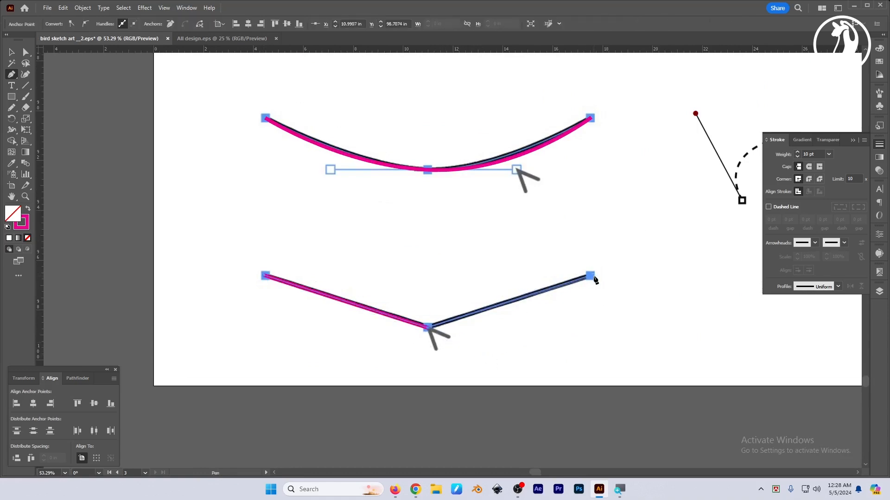
left_click(591, 276)
key("v")
scroll(569, 111, "down", 5)
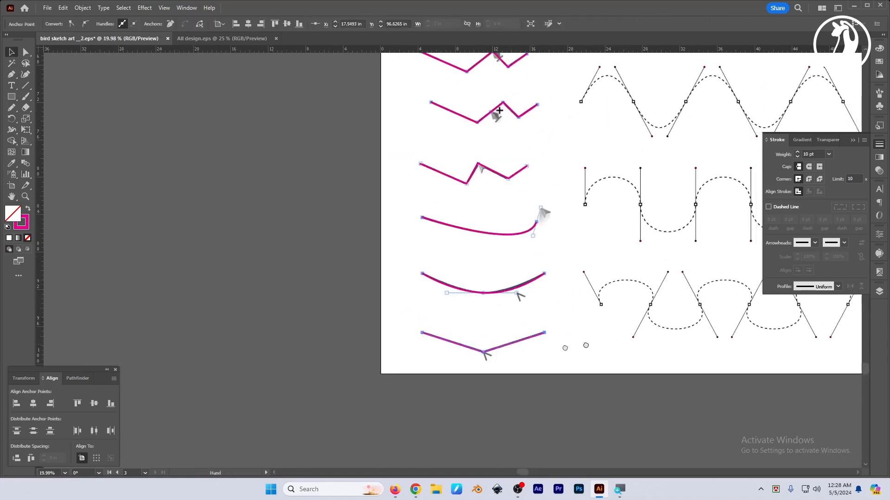
left_click(504, 415)
Step: Choose the Pen tool for the large wave sample, and hide the panels
key("Tab")
left_click_drag(533, 358, 469, 324)
left_click_drag(541, 207, 429, 303)
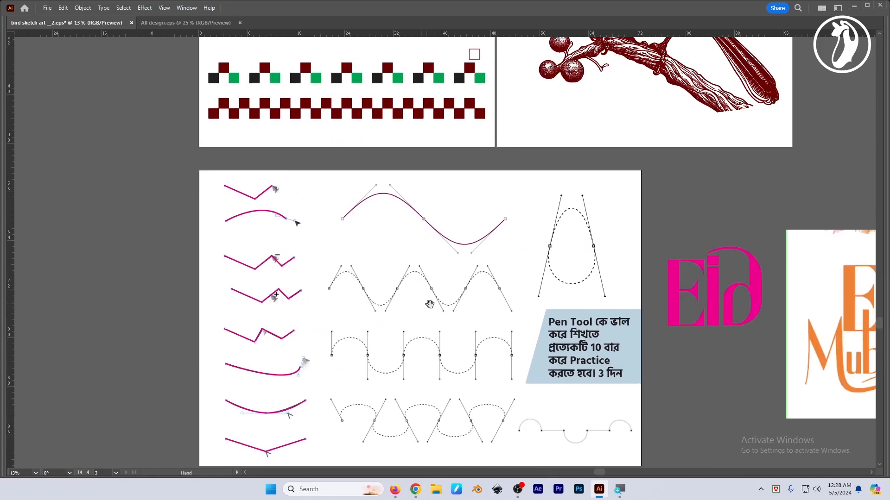
left_click_drag(422, 175, 505, 269)
key("Tab")
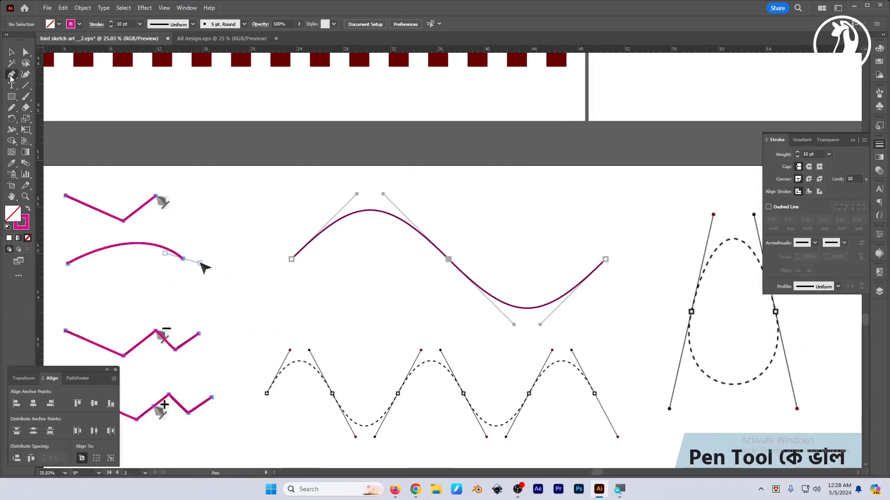
left_click_drag(359, 220, 403, 232)
left_click_drag(423, 273, 338, 260)
key("Tab")
Step: Trace the large wave sample with three smooth Pen points, matching the handles to the sample's handle ends, and end the path
left_click_drag(175, 250, 199, 253)
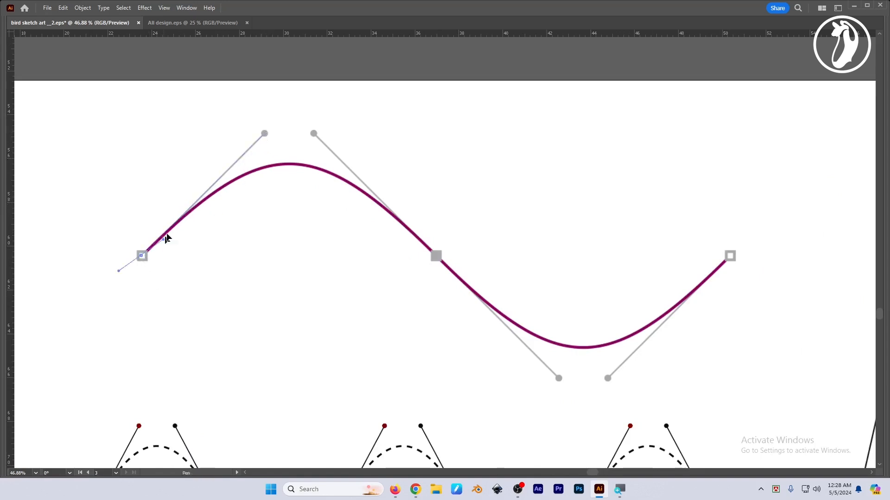
left_click_drag(166, 234, 262, 137)
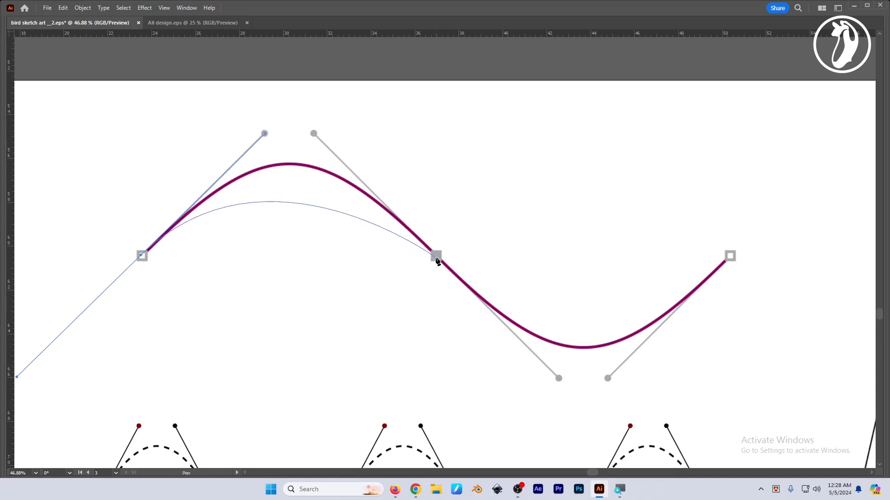
left_click_drag(437, 258, 561, 380)
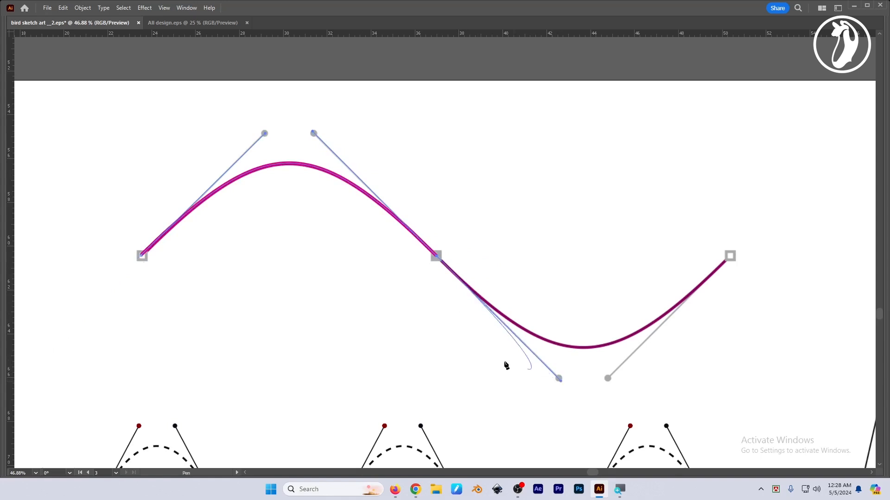
left_click_drag(646, 306, 443, 290)
left_click_drag(529, 239, 650, 117)
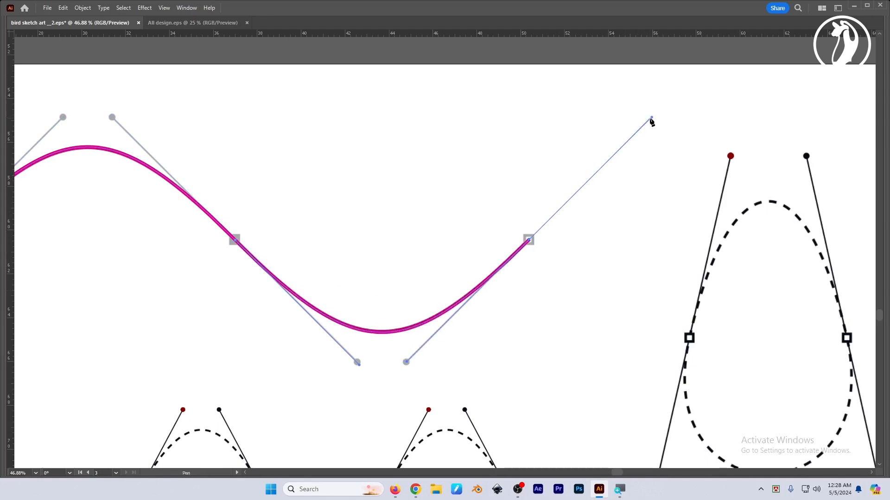
mouse_move(657, 234)
left_mouse_down()
mouse_move(585, 251)
mouse_move(558, 245)
left_mouse_up()
left_click(556, 158, "ctrl")
Step: Trace the dashed wave below the large one with six smooth Pen points, extending each handle to the marked red dots
left_click_drag(552, 207, 552, 145)
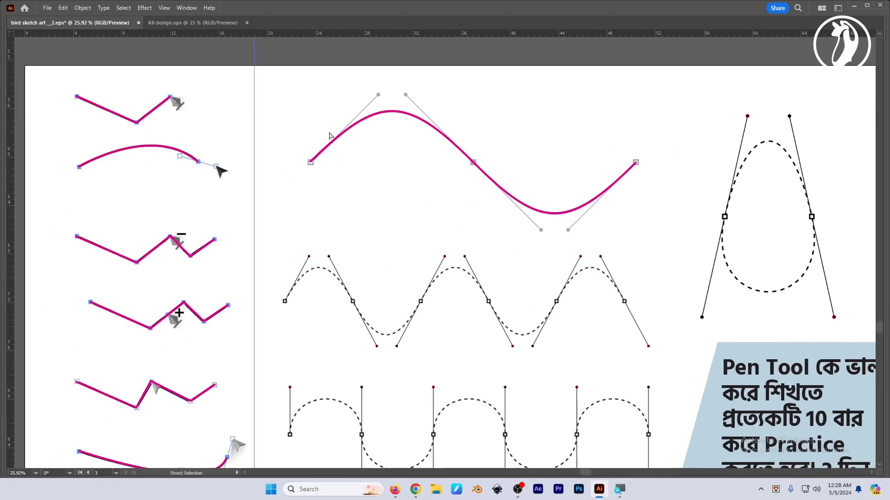
left_click_drag(509, 312, 505, 259)
left_click_drag(286, 259, 294, 312)
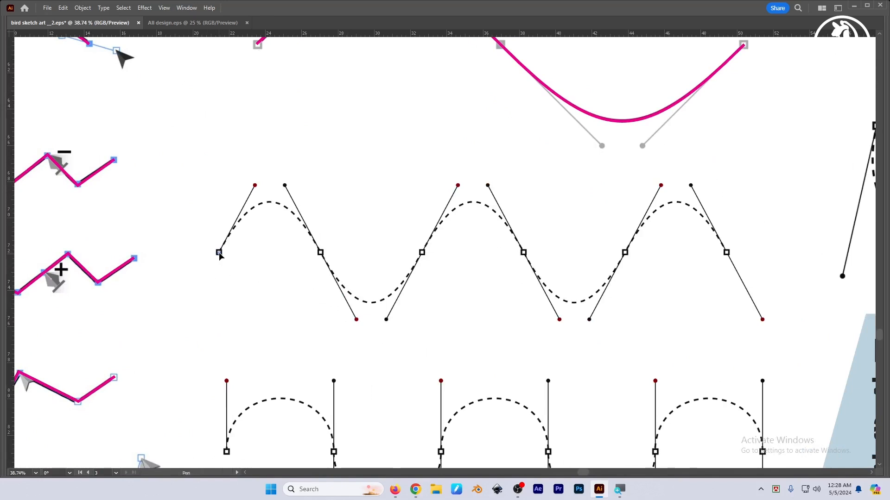
left_click_drag(219, 254, 257, 188)
left_click_drag(320, 253, 355, 319)
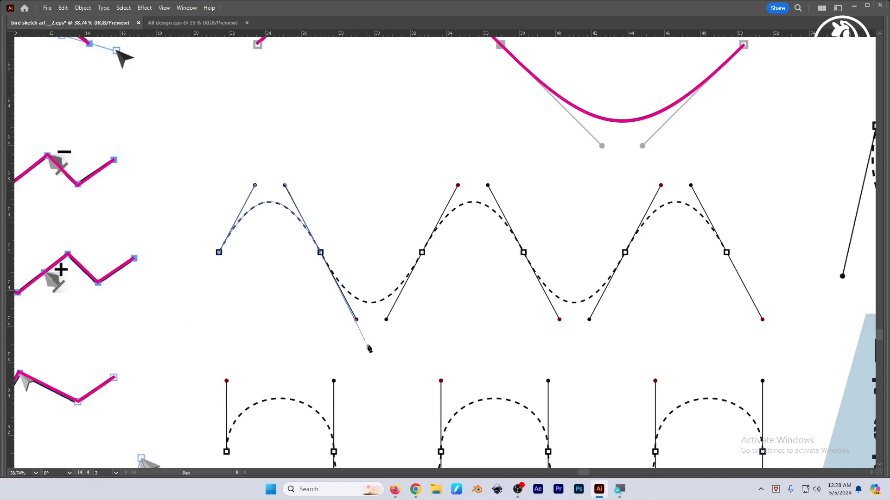
left_click_drag(421, 253, 458, 186)
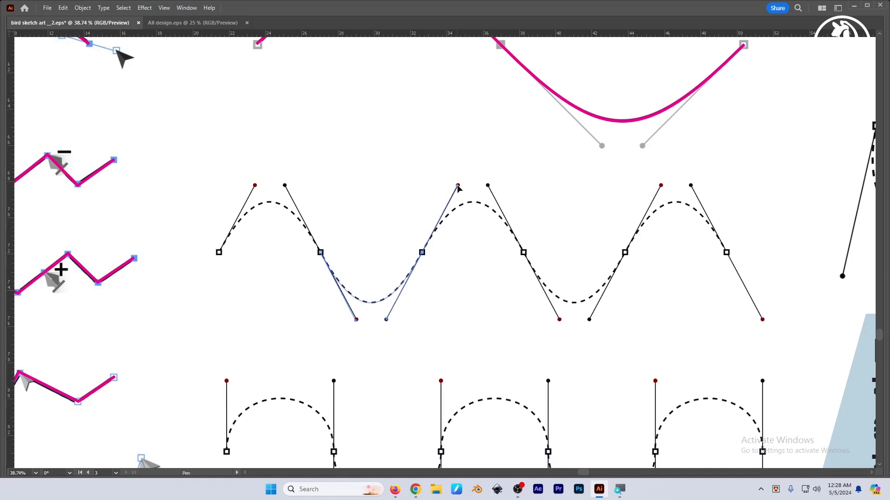
left_click_drag(523, 253, 401, 347)
left_click_drag(467, 279, 502, 212)
left_click_drag(550, 246, 460, 212)
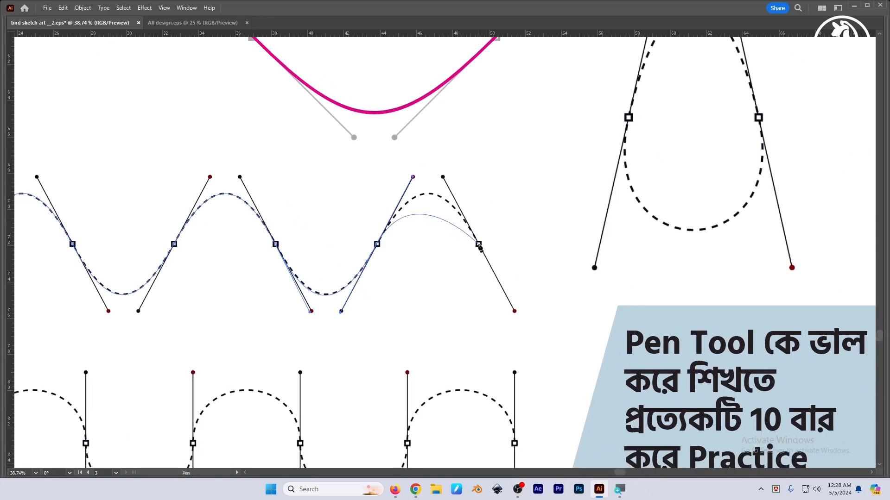
left_click_drag(478, 244, 516, 311)
Step: Copy the large wave's magenta stroke onto the newly traced dashed wave with the Eyedropper, and deselect the path
key("i")
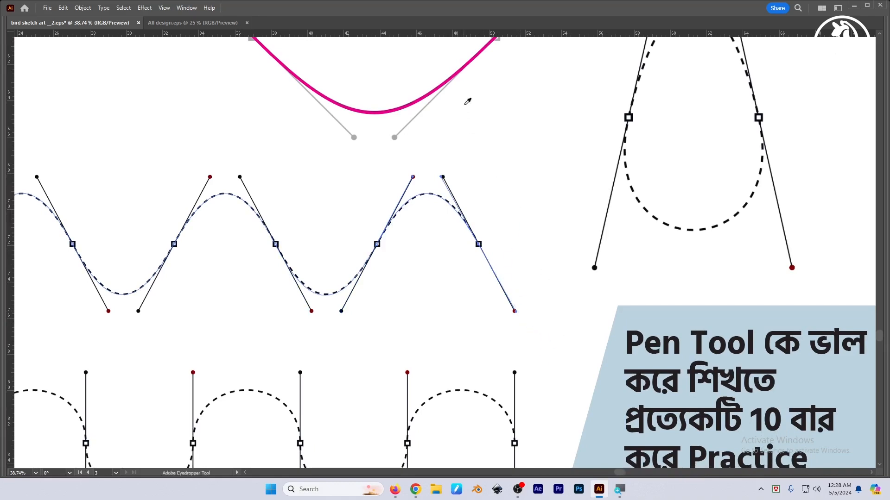
left_click(453, 77)
key("v")
left_click_drag(505, 236, 576, 232)
scroll(538, 190, "down", 2)
left_click_drag(571, 193, 469, 248)
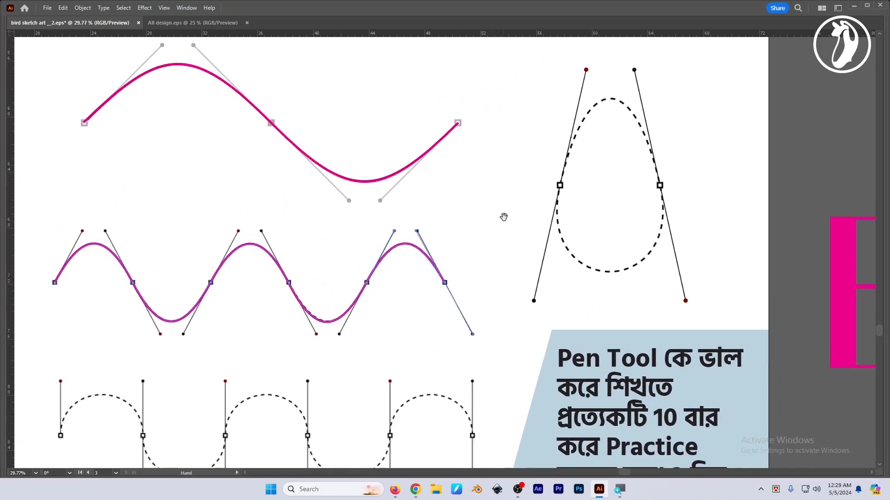
left_click_drag(504, 217, 424, 235)
left_click(700, 234)
Step: Trace the lower half of the dashed egg shape as one curved Pen segment between its two side anchors, and end the path
scroll(566, 249, "up", 1)
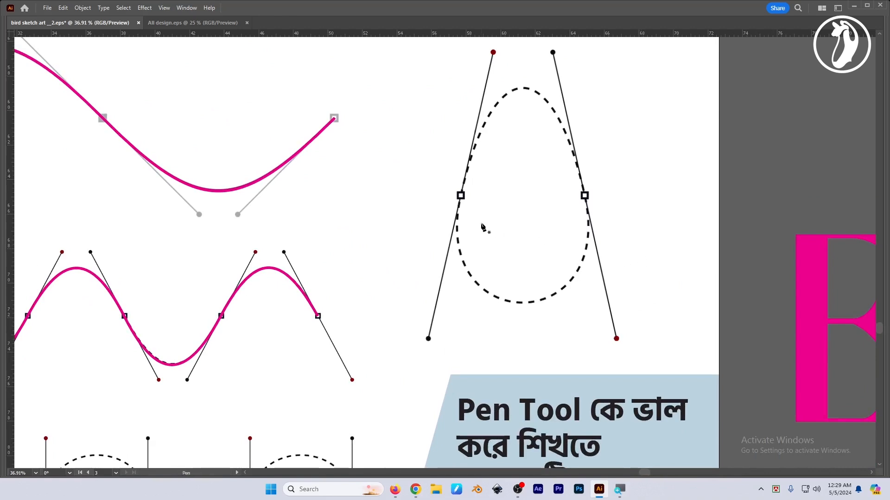
scroll(482, 227, "up", 2)
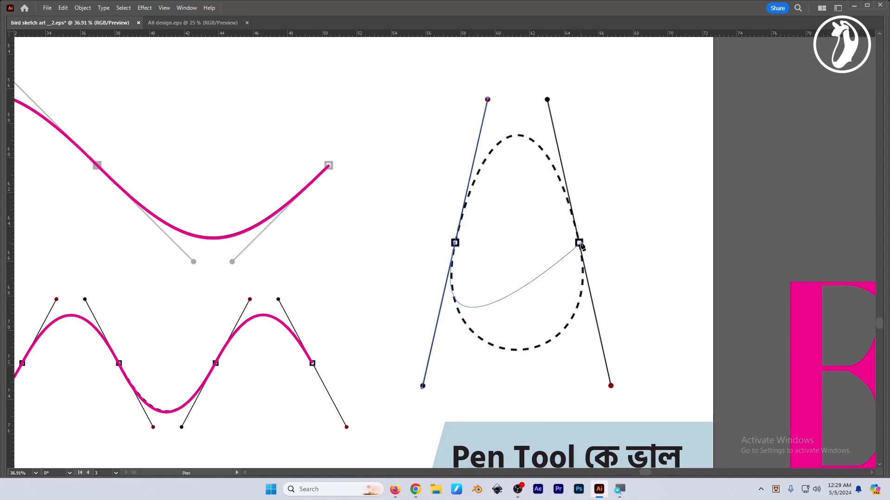
mouse_move(580, 243)
left_mouse_down()
mouse_move(570, 119)
mouse_move(548, 100)
left_mouse_up()
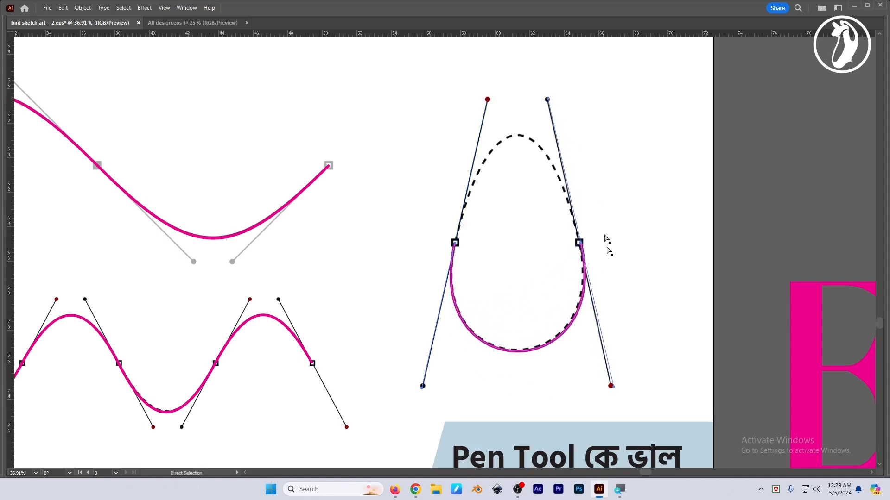
key("ctrl+z")
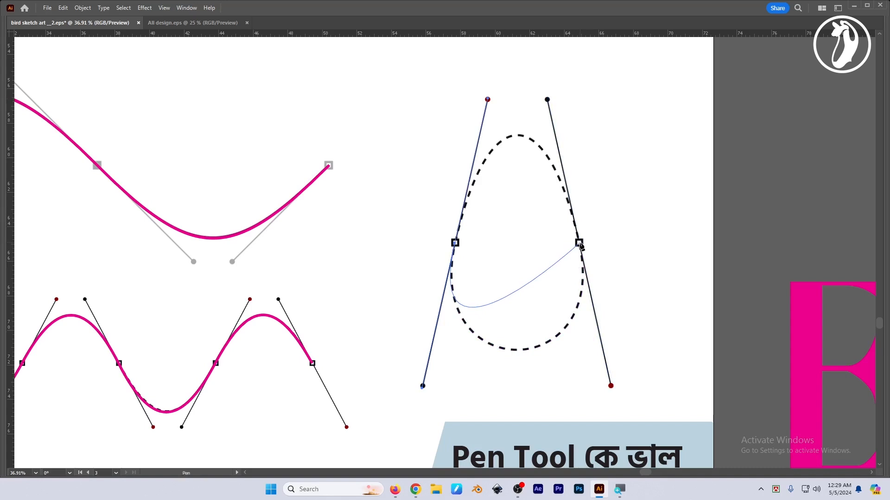
left_click_drag(580, 244, 547, 100)
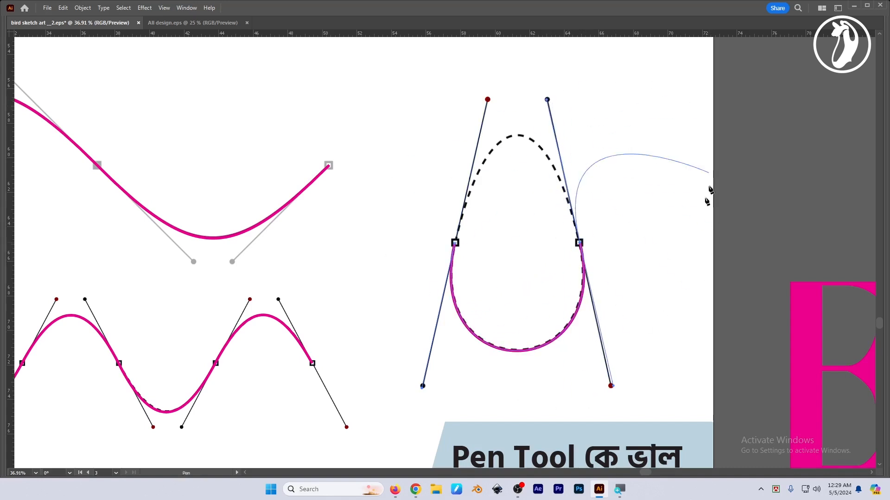
left_click_drag(630, 282, 435, 292)
left_click(735, 258, "ctrl")
key("v")
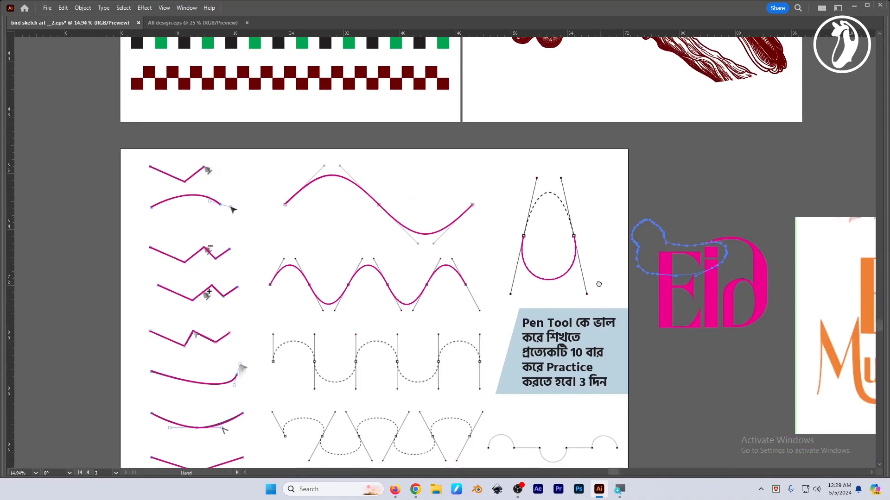
Step: Trace the first upward arch of the dashed semicircle wave with two smooth Pen points and vertical handles
left_click_drag(253, 406, 492, 185)
left_click_drag(493, 186, 333, 336)
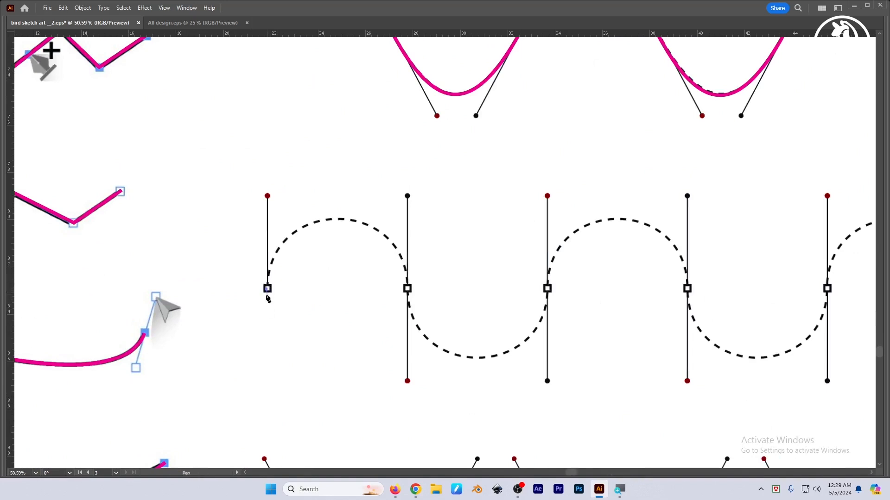
key("ctrl+z")
left_click_drag(267, 290, 268, 198)
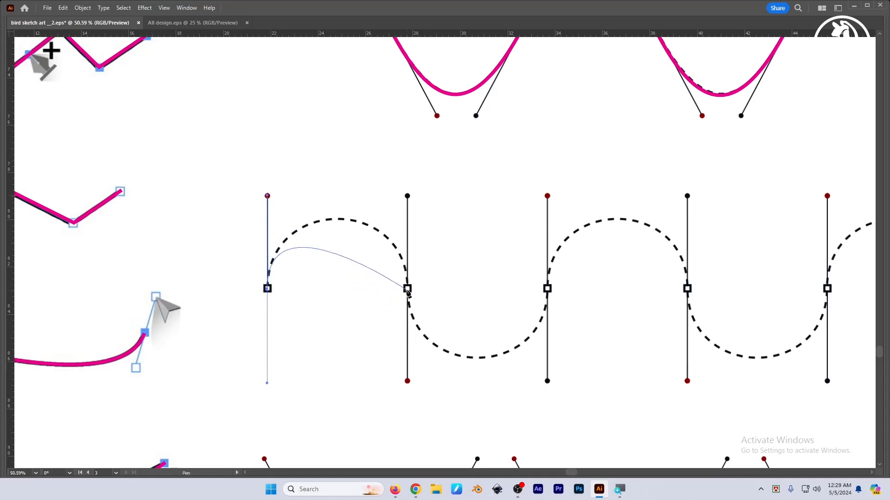
left_click_drag(408, 290, 406, 384)
Step: Copy the magenta stroke onto the traced arch with the Eyedropper, and resume the path from its second anchor without an outgoing handle
scroll(463, 371, "right", 3)
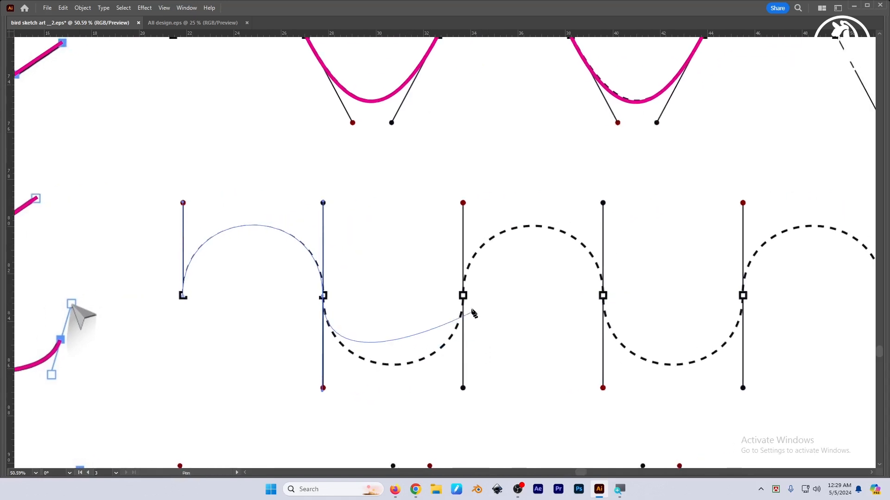
key("i")
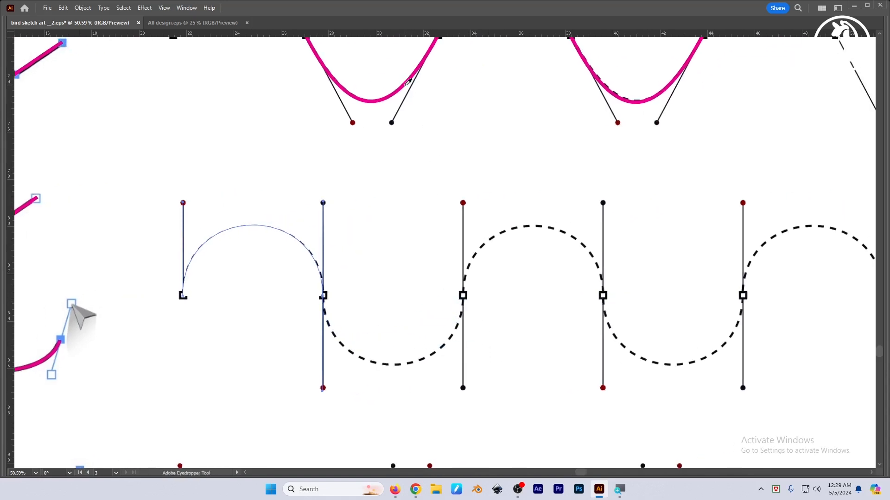
left_click(408, 81)
key("p")
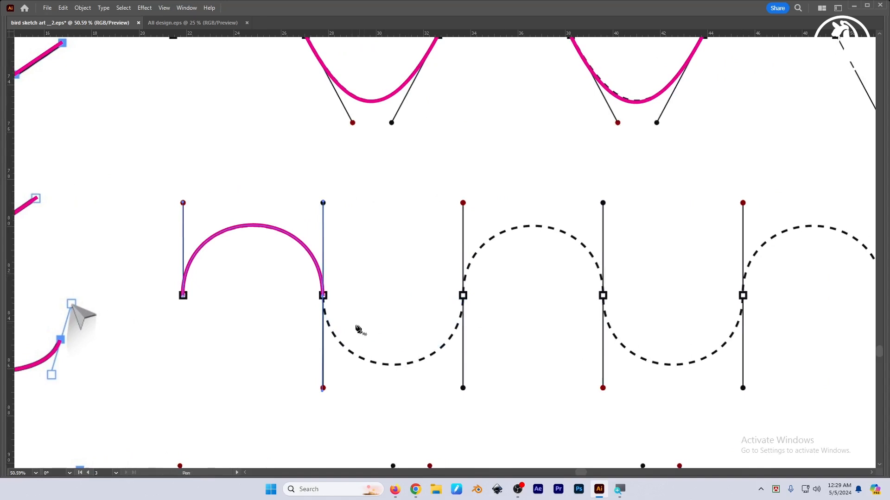
left_click(323, 295)
Step: Try to trace the semicircle wave's first downward arch with a vertical handle at the third anchor, and undo both attempts
left_click_drag(463, 296, 463, 171)
key("ctrl")
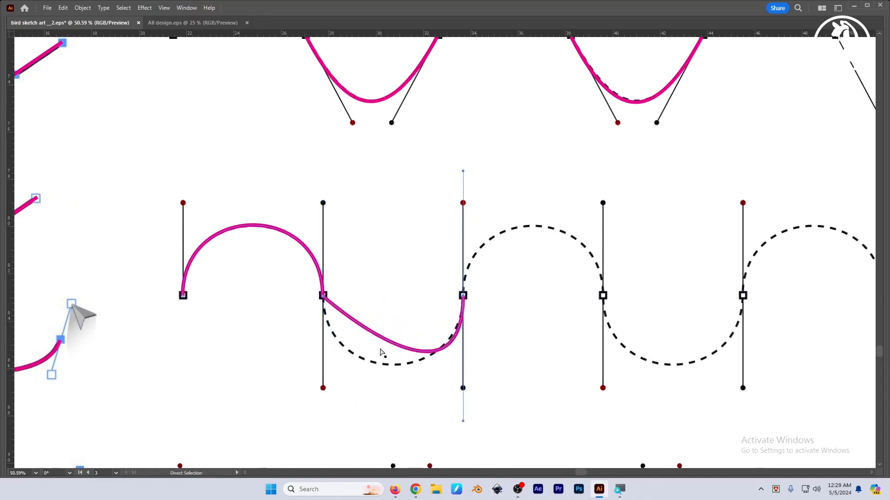
key("ctrl+z")
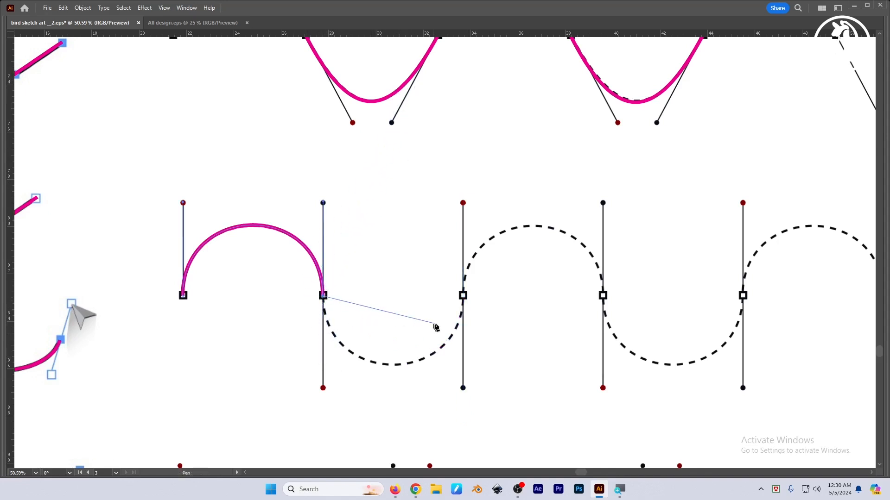
left_click_drag(463, 295, 480, 122)
key("ctrl+z")
Step: Try to trace the semicircle wave's first downward arch with a vertical handle at the third anchor, and undo the path back to its first anchor
key("Tab")
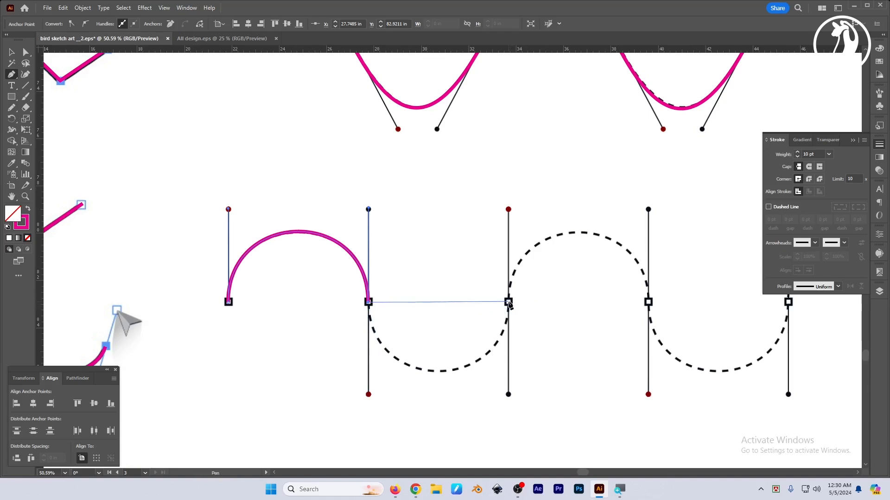
mouse_move(509, 303)
left_mouse_down()
mouse_move(523, 163)
mouse_move(550, 117)
mouse_move(579, 138)
mouse_move(518, 174)
mouse_move(509, 212)
left_mouse_up()
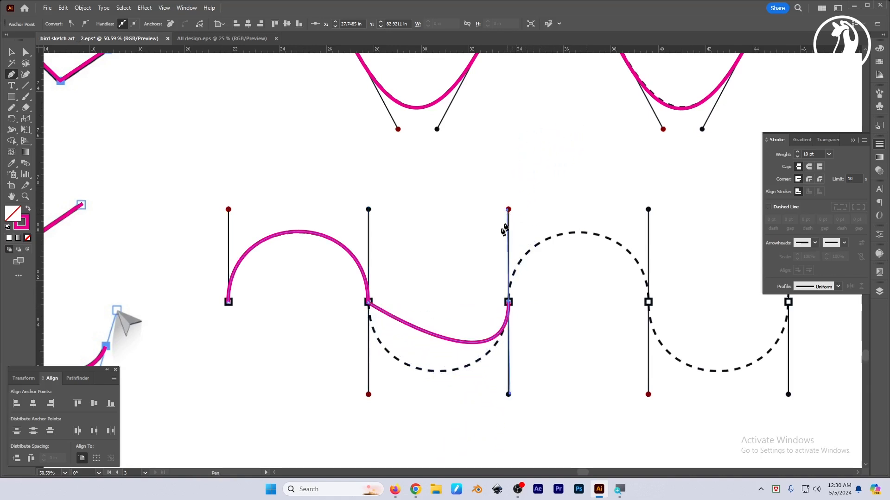
key("ctrl+z")
key("ctrl+z")
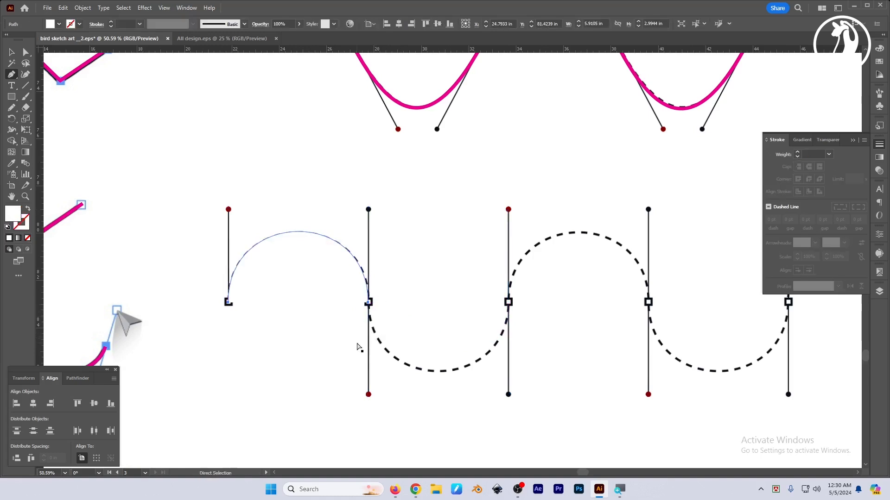
key("ctrl+z")
Step: Set no fill and a magenta stroke sampled from the wave above, and undo the remaining start anchor of the semicircle wave
key("shift+x")
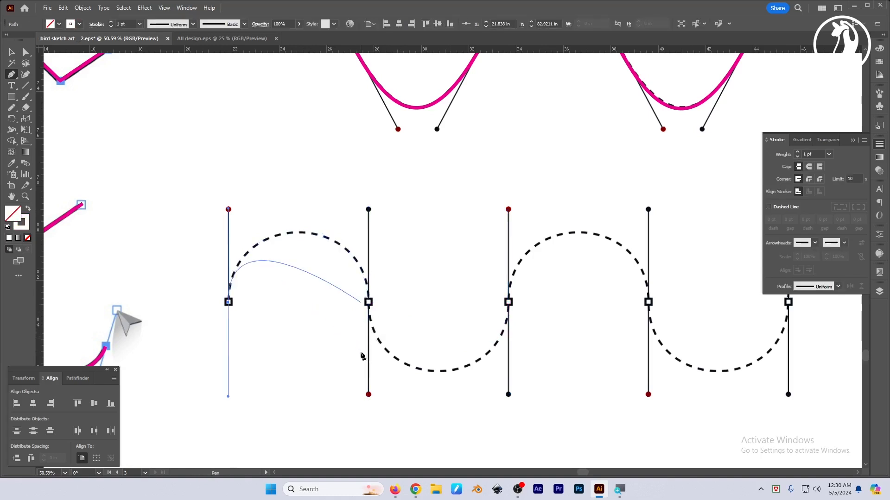
key("i")
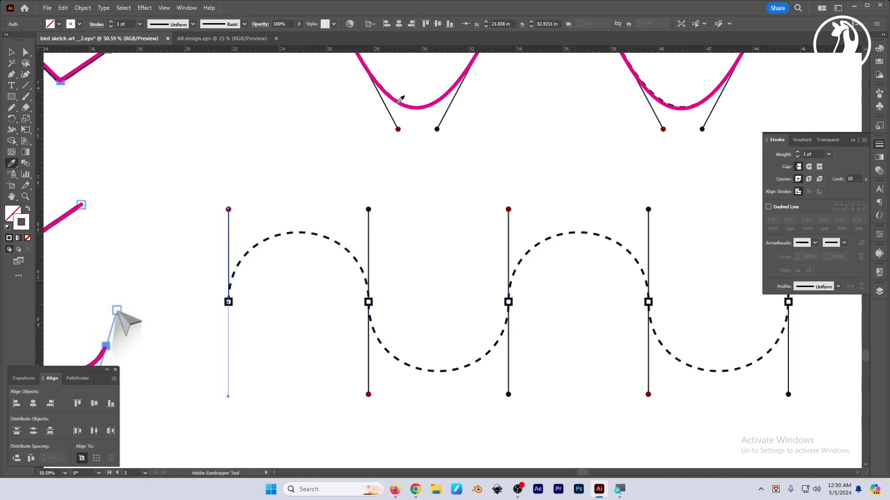
left_click(407, 108)
key("p")
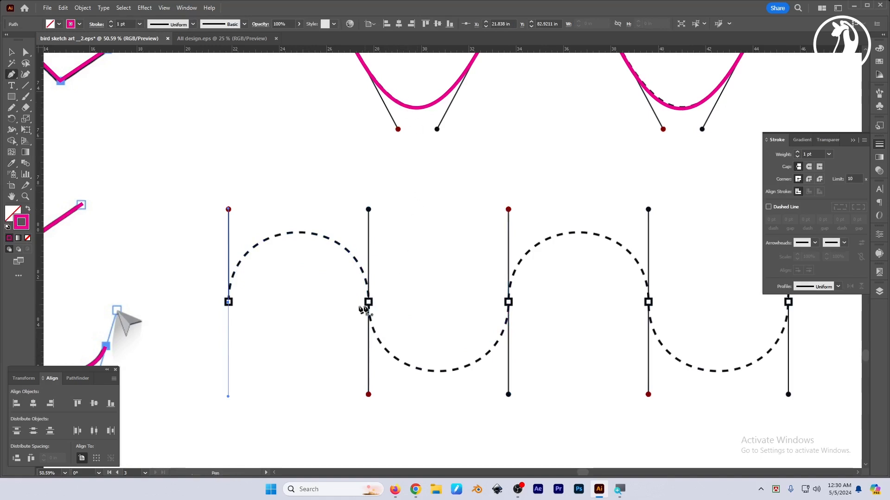
key("ctrl+z")
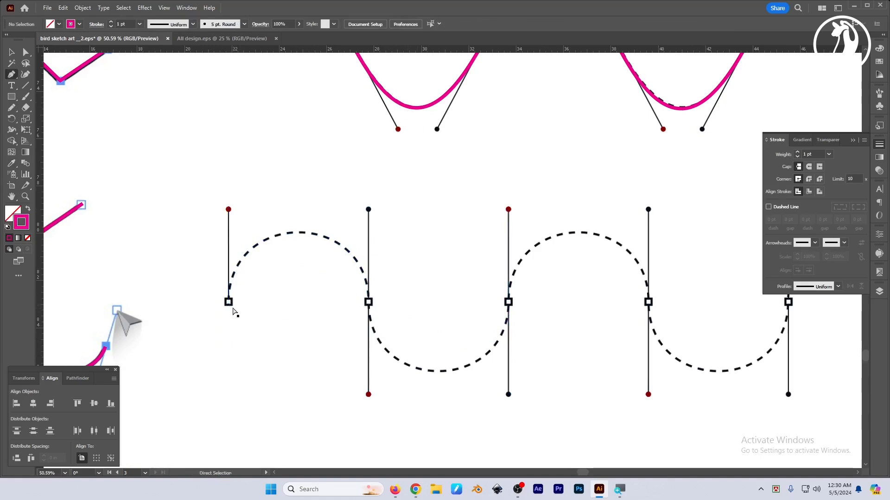
key("ctrl+shift+z")
key("ctrl+z")
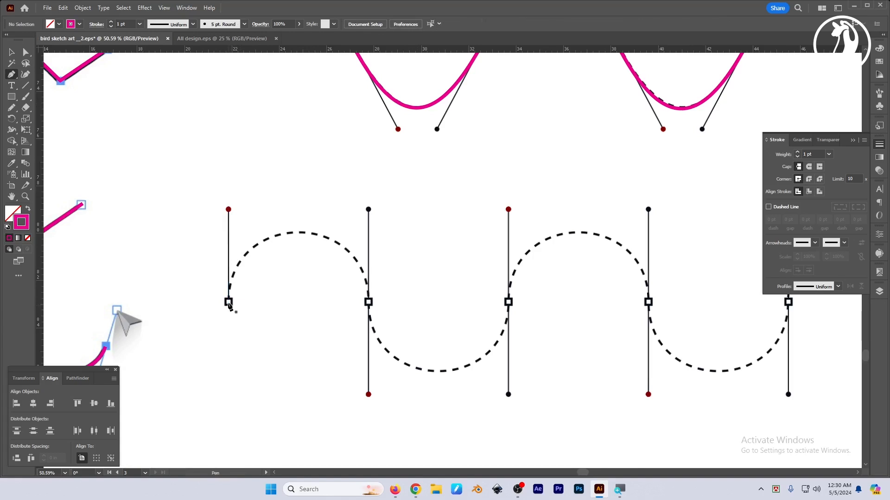
Step: Trace the semicircle wave's first upward and first downward arch with three smooth Pen anchors and vertical handles
left_click_drag(228, 304, 234, 219)
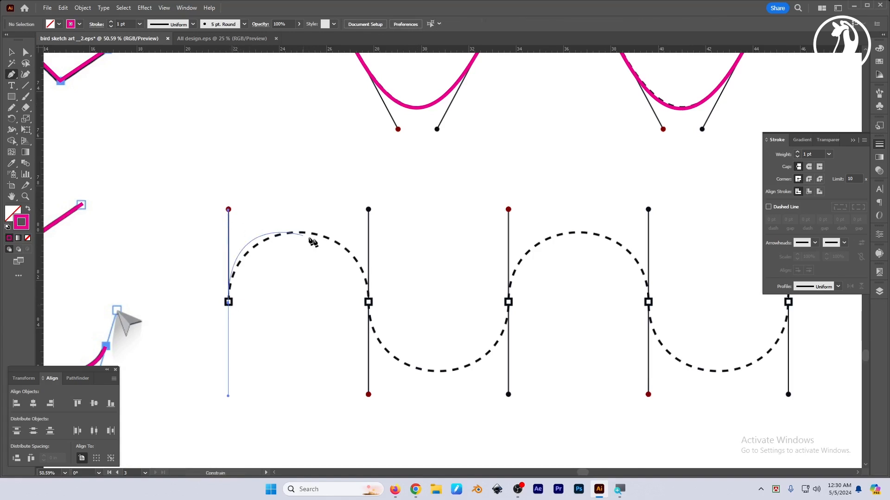
left_click_drag(368, 302, 369, 397)
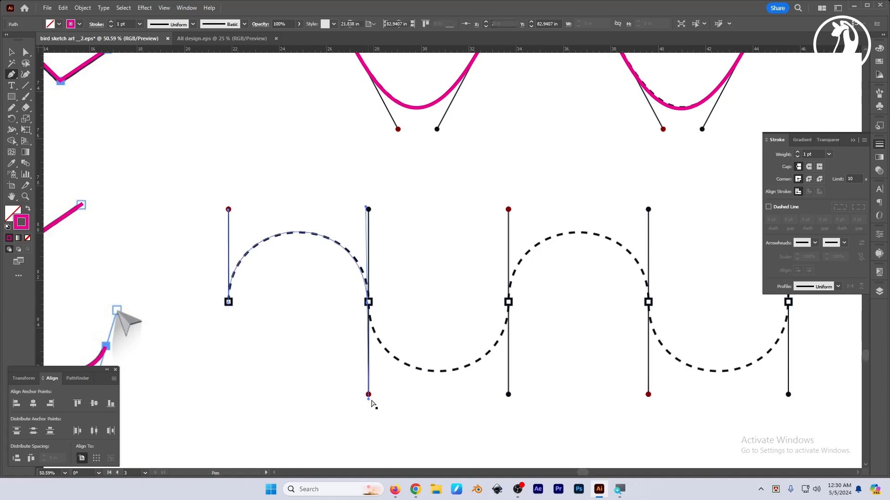
scroll(387, 366, "right", 3)
left_click_drag(422, 295, 423, 386)
Step: Continue the path over the semicircle wave's remaining three arches, using smooth anchors with vertical handles up to its end point
scroll(521, 280, "right", 3)
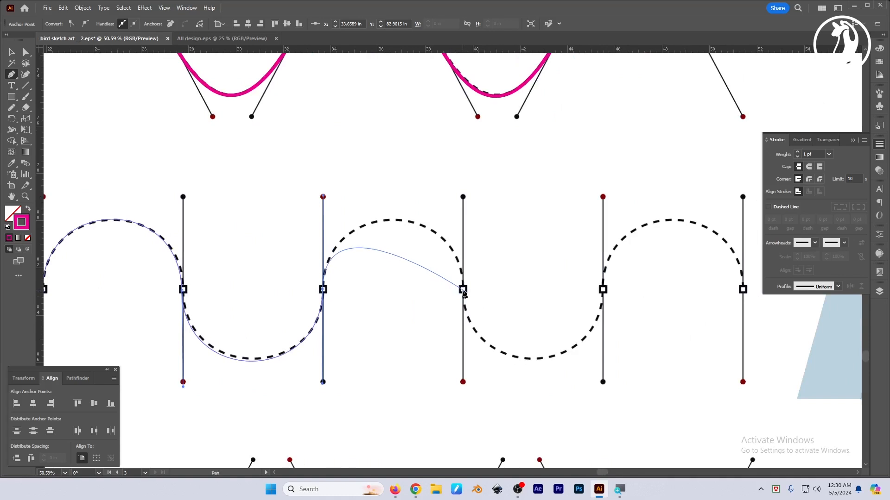
left_click_drag(463, 290, 464, 386)
left_click_drag(542, 359, 399, 372)
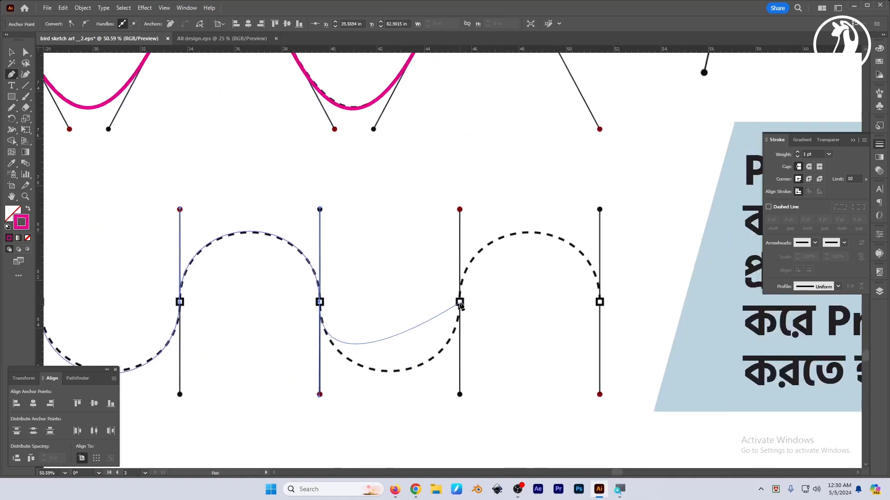
left_click_drag(460, 302, 459, 210)
left_click_drag(544, 252, 429, 257)
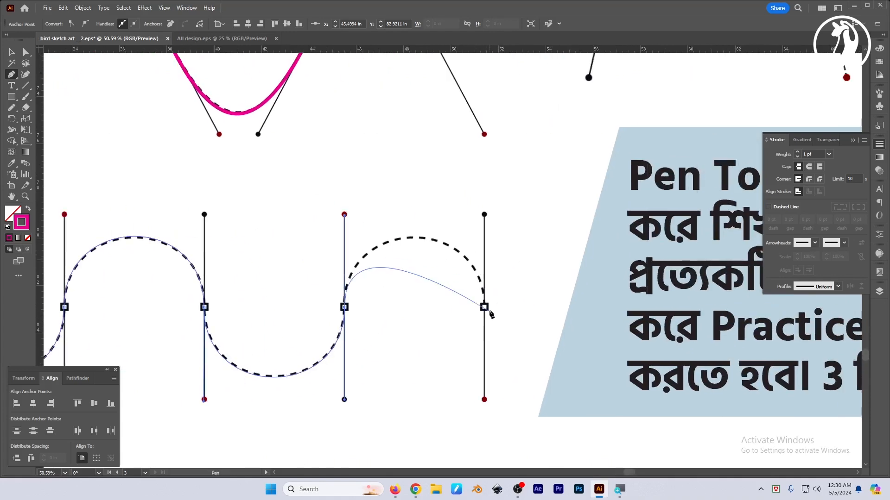
left_click_drag(484, 307, 490, 402)
Step: Copy the magenta 10 pt stroke of the wave above onto the traced semicircle wave with the Eyedropper
scroll(490, 402, "down", 3)
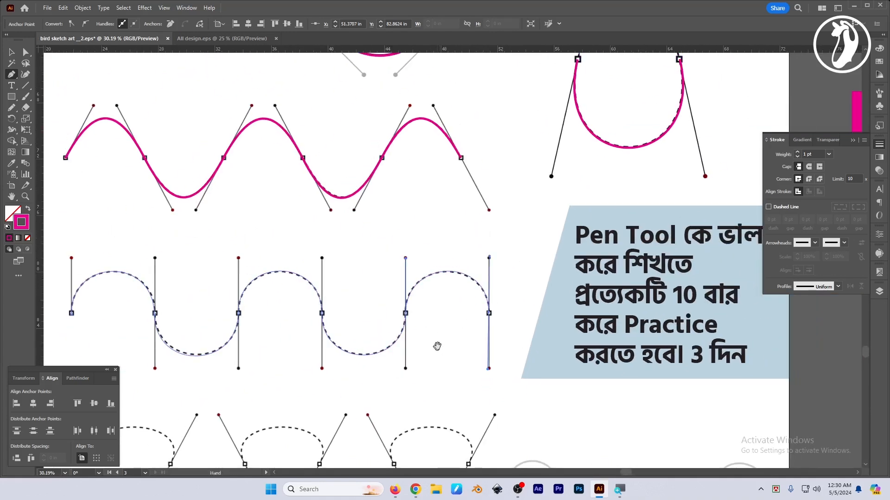
key("i")
left_click(455, 135)
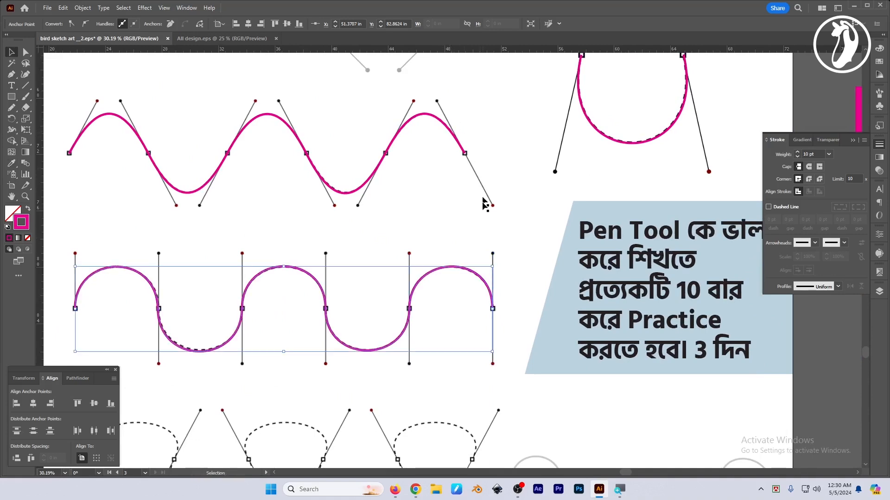
Step: Trace the first upward and first downward arch of the bulging dashed wave with three smooth Pen anchors and slanted handles
scroll(510, 209, "down", 5)
scroll(510, 208, "left", 4)
key("Tab")
key("p")
left_click_drag(460, 347, 502, 349)
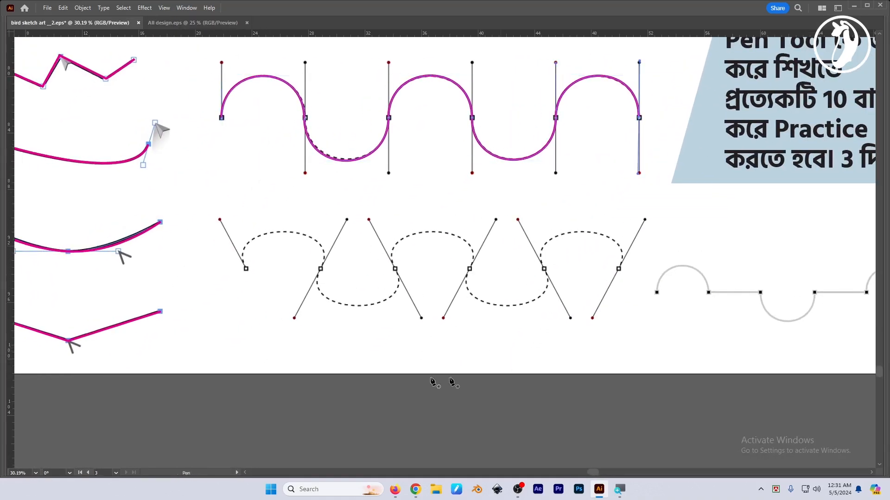
left_click_drag(237, 235, 324, 282)
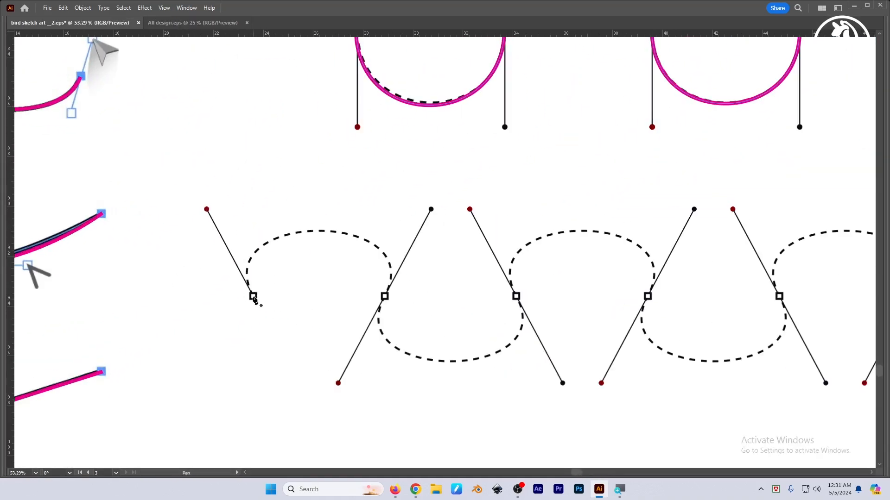
left_click_drag(253, 297, 206, 211)
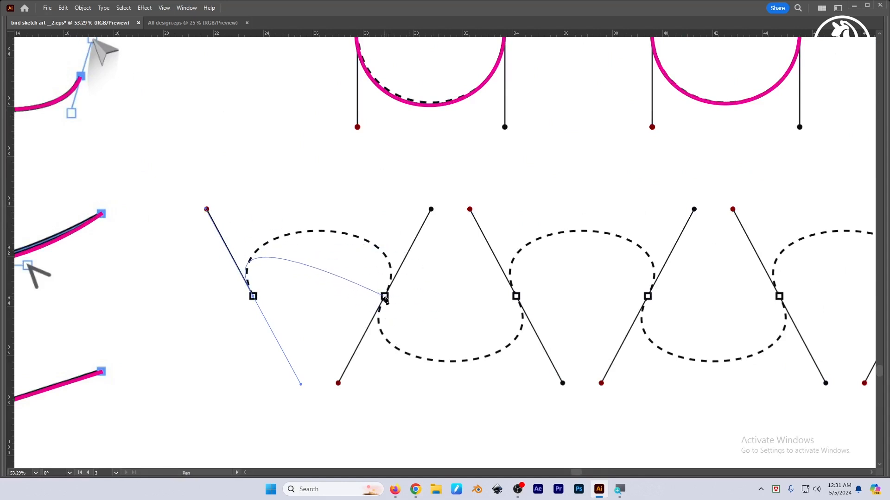
left_click_drag(384, 297, 337, 384)
left_click_drag(482, 360, 391, 364)
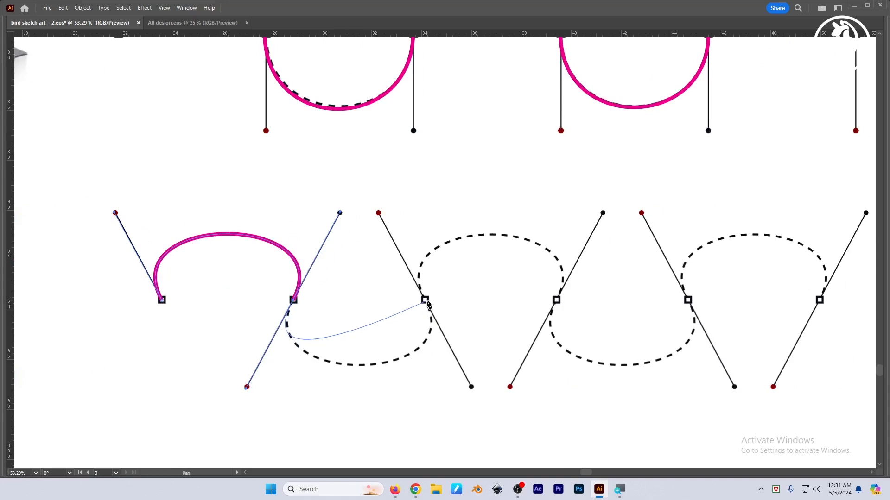
left_click_drag(425, 302, 379, 212)
Step: Continue the path along the bulging wave's remaining three arches, matching each anchor's slanted guide handles up to the end point
left_click_drag(513, 264, 408, 245)
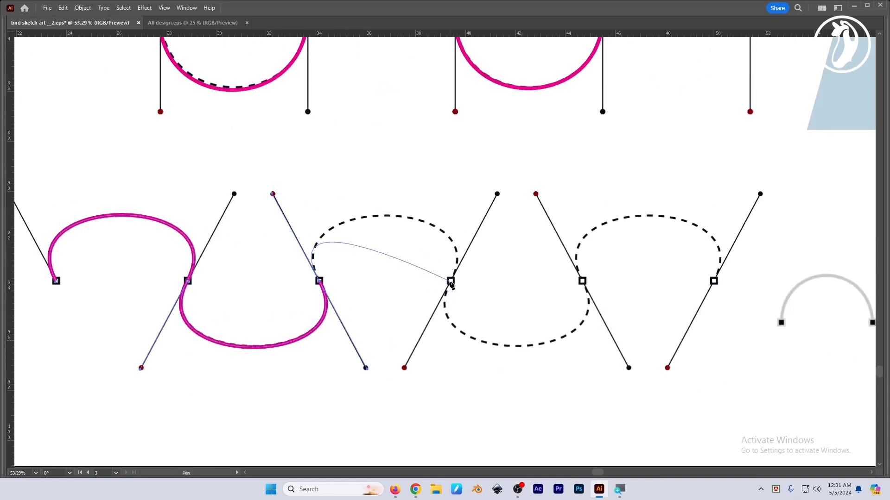
left_click_drag(450, 281, 404, 368)
left_click_drag(547, 346, 425, 362)
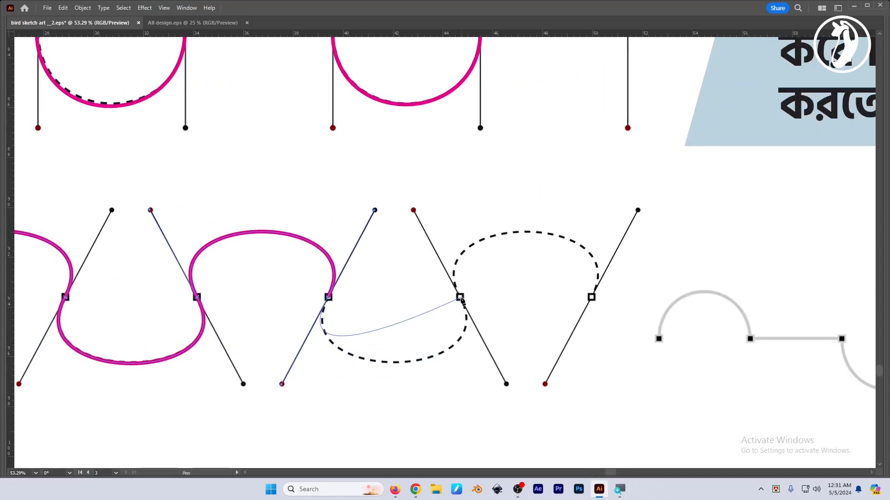
left_click_drag(460, 297, 415, 212)
scroll(546, 288, "right", 3)
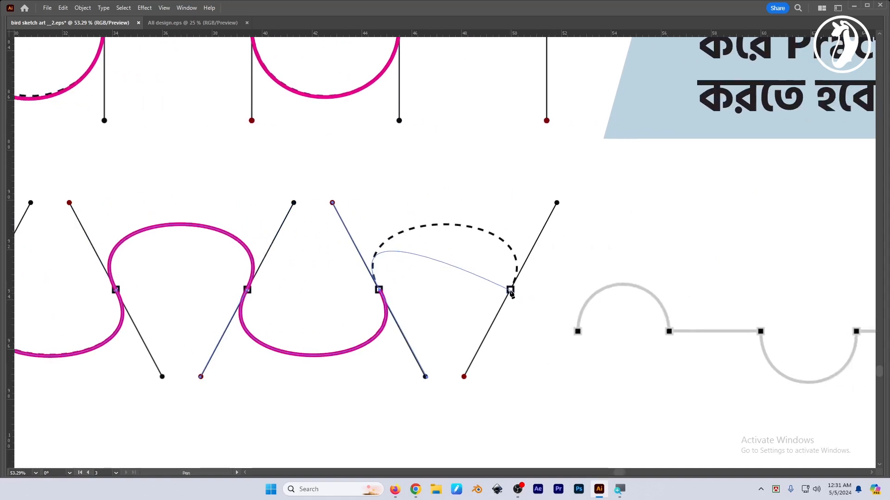
left_click_drag(510, 290, 463, 379)
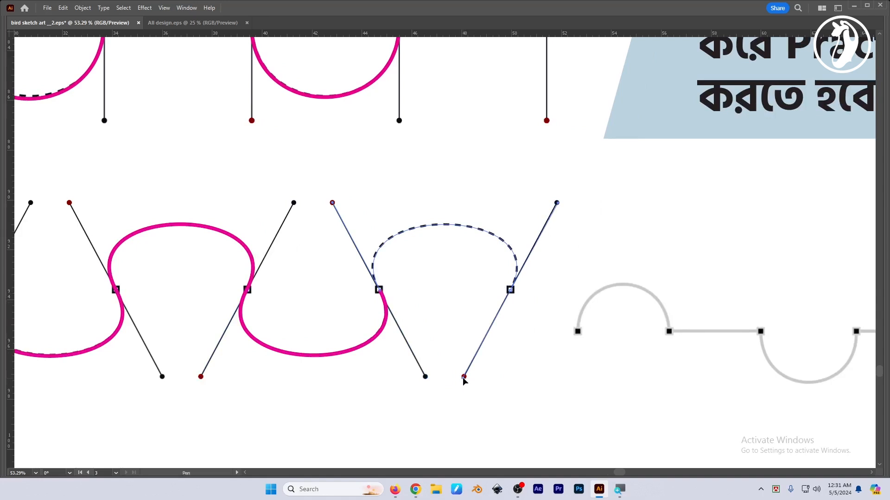
left_click_drag(464, 378, 464, 377)
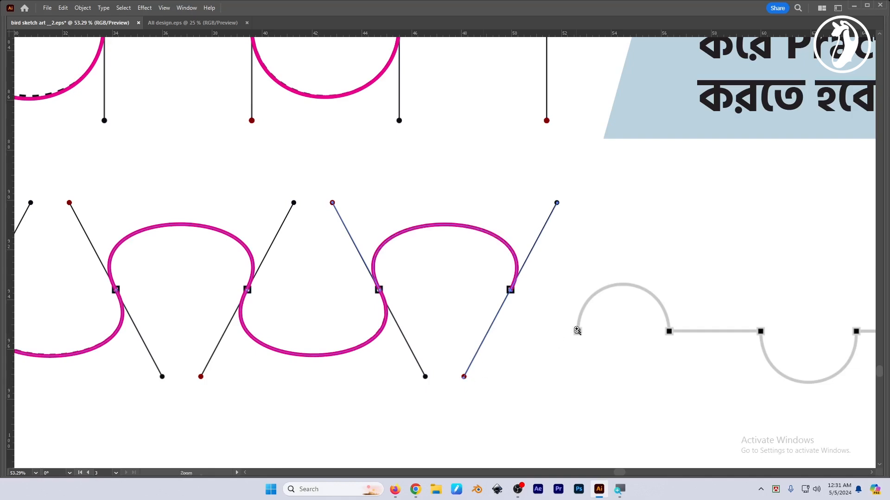
Step: Deselect the traced bulging wave and trace the first semicircle of the grey arc-and-line sample with the Pen tool
left_click_drag(577, 331, 552, 316)
left_click(548, 402, "ctrl")
left_click_drag(415, 303, 473, 309)
left_click_drag(532, 271, 496, 327)
left_click_drag(584, 383, 567, 355)
left_click_drag(482, 408, 462, 394)
left_click_drag(454, 318, 523, 349)
left_click_drag(523, 382, 518, 366)
left_click_drag(444, 304, 514, 360)
left_click_drag(515, 360, 459, 353)
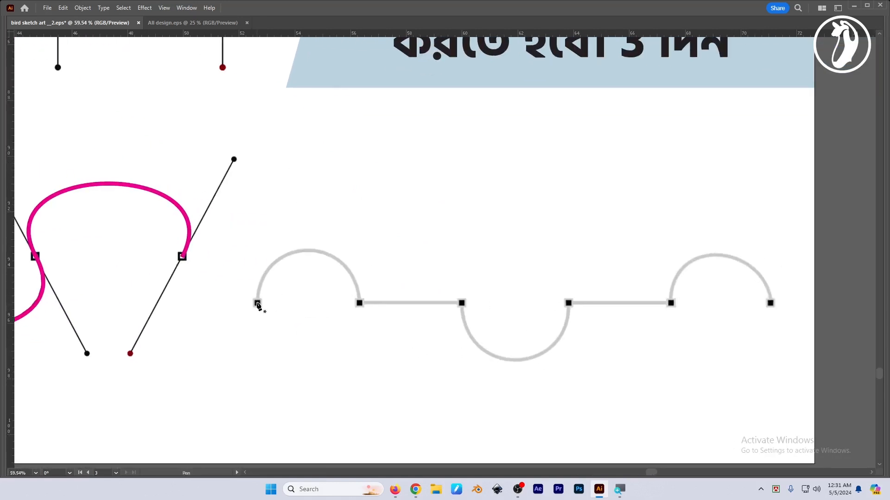
left_click_drag(258, 340, 258, 349)
key("ctrl+z")
left_click_drag(359, 304, 371, 383)
scroll(439, 339, "right", 1)
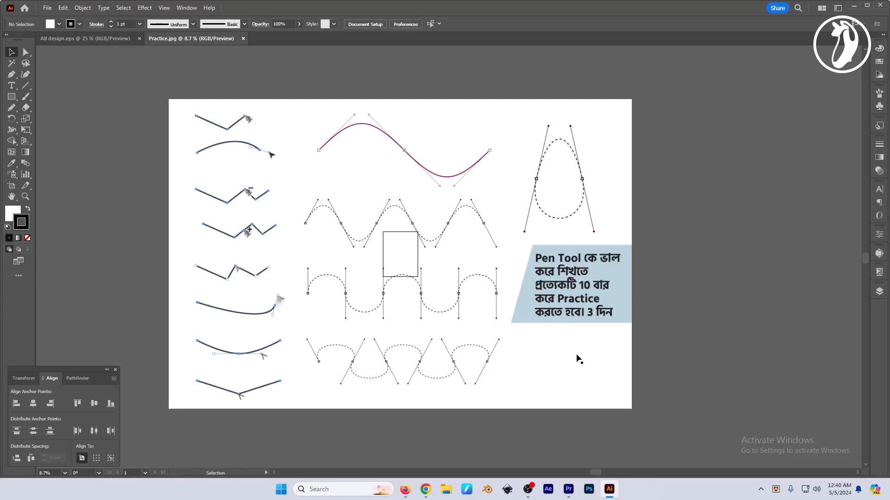
Step: Hide the artboards in Practice.jpg and draw a curved path of four Curvature tool points in the empty area beside the egg shape
left_click(26, 78)
left_click_drag(575, 364, 535, 382)
key("ctrl+shift+h")
left_click(531, 200)
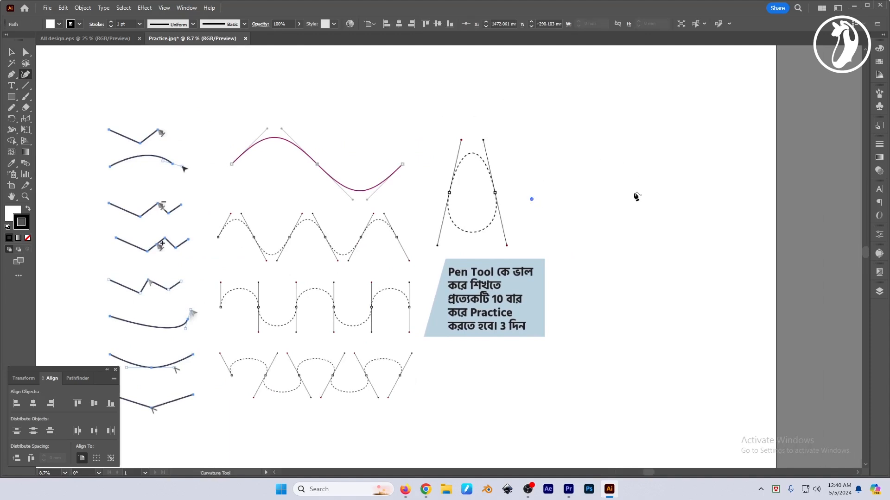
left_click(640, 203)
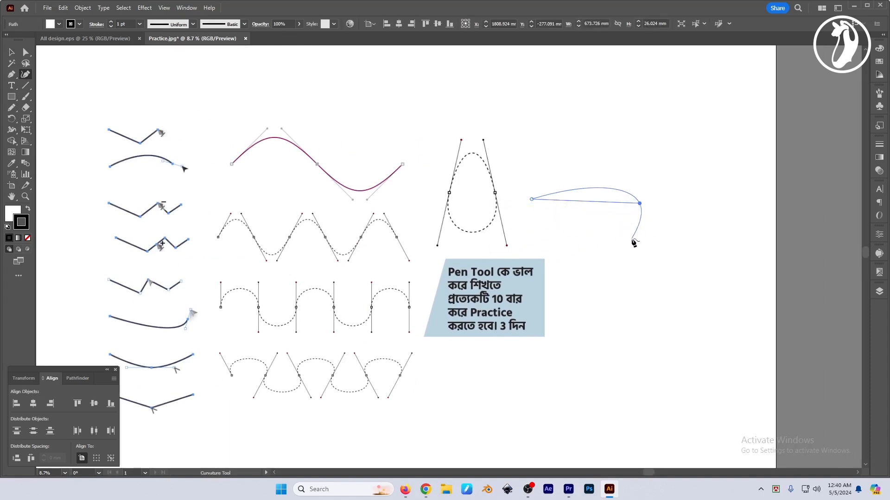
left_click(620, 261)
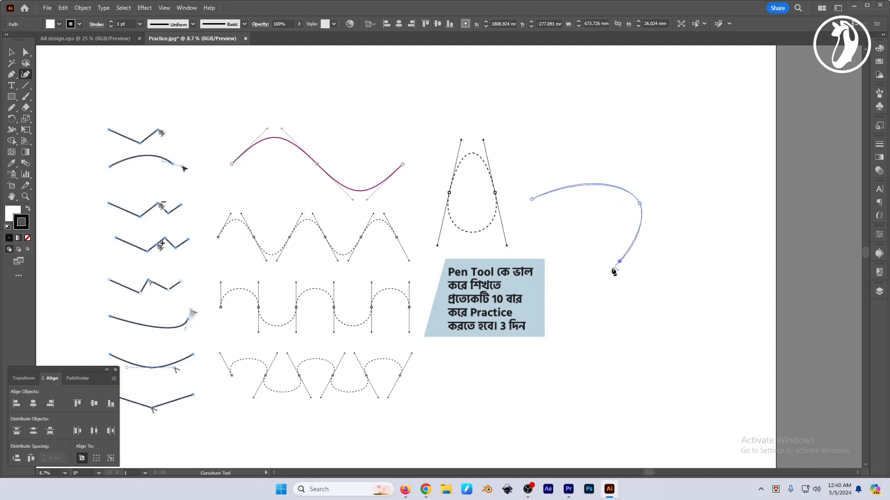
left_click(568, 223)
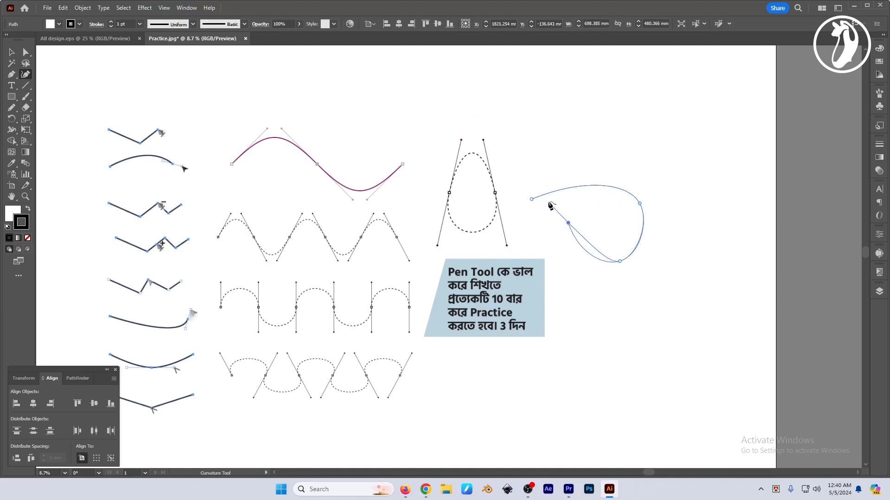
Step: Move the curved path's start point closer to the egg shape, close the path into a smooth shape and select it
key("Escape")
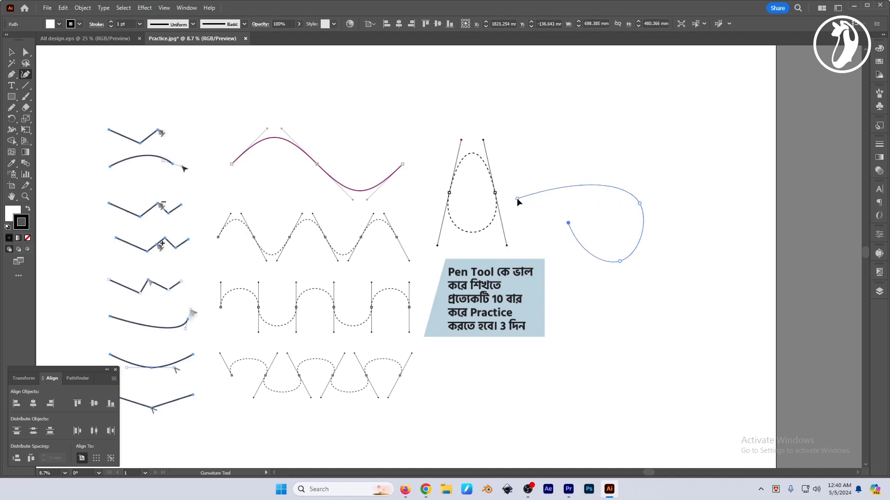
left_click(515, 199)
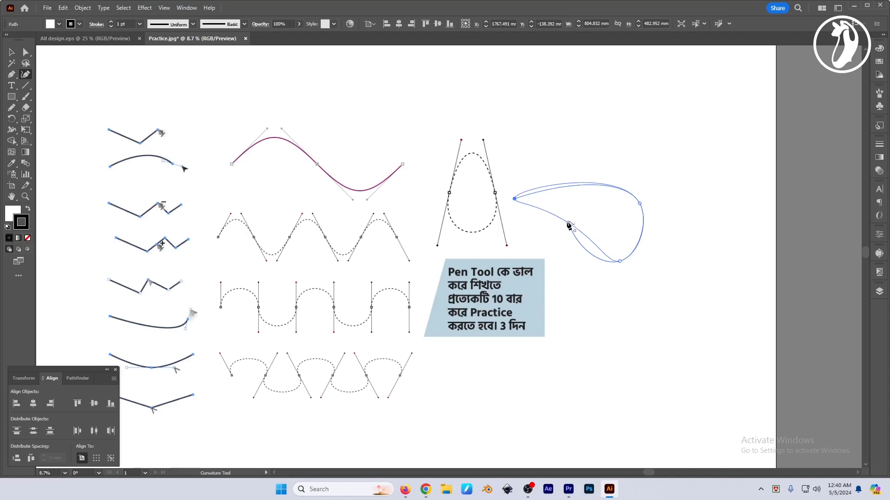
scroll(685, 258, "up", 2)
key("v")
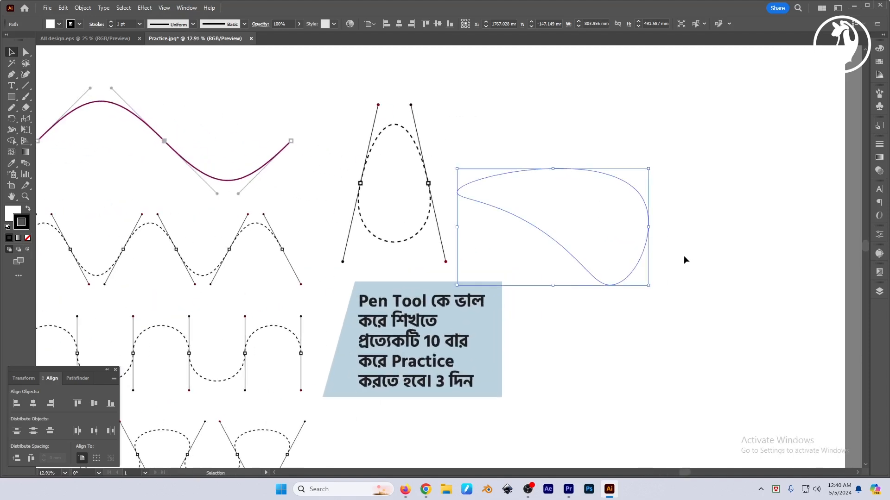
Step: Fill the closed curved shape with full magenta and deselect it
key("F6")
key("x")
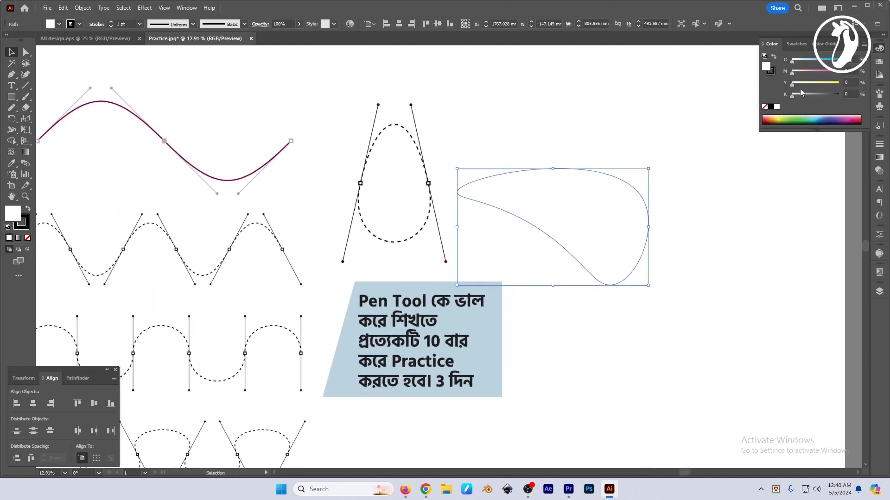
left_click_drag(792, 73, 839, 73)
left_click(711, 241)
Step: Move the magenta shape to the empty area below the sample curves and activate the Curvature tool for it
left_click_drag(600, 223, 657, 253)
left_click_drag(692, 276, 574, 198)
left_click_drag(647, 134, 534, 319)
left_click_drag(529, 287, 489, 289)
left_click(26, 75)
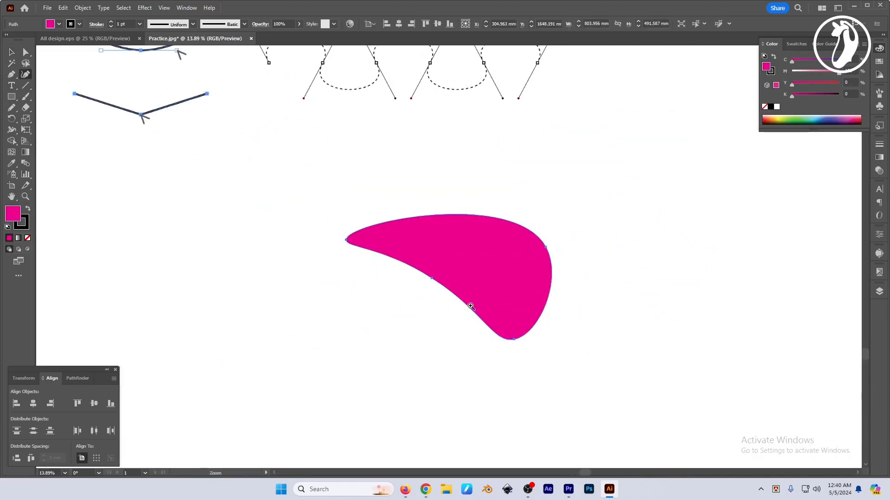
Step: Draw a second closed shape from five Curvature tool points overlapping the magenta shape, and move it slightly up and to the left
scroll(482, 303, "up", 1)
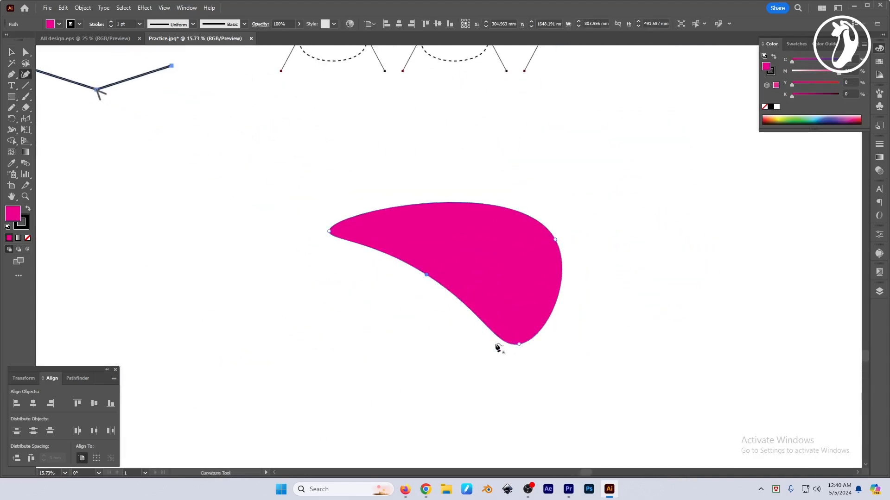
left_click(466, 355)
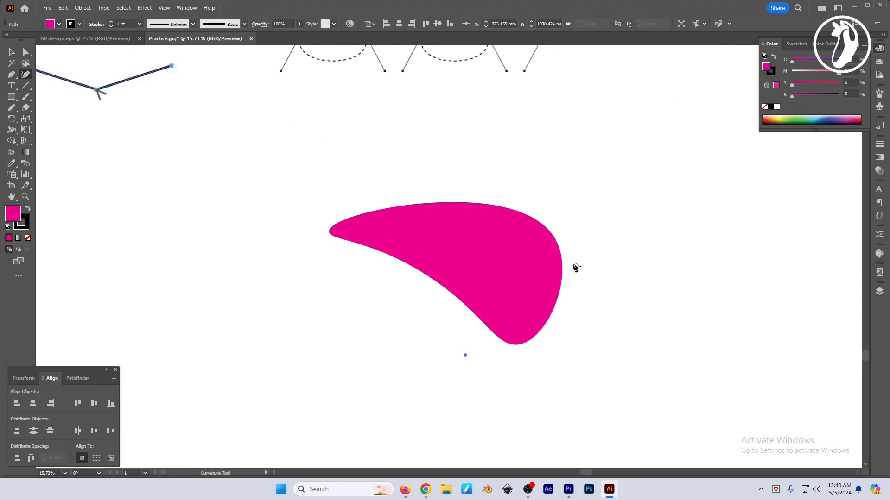
left_click(388, 256)
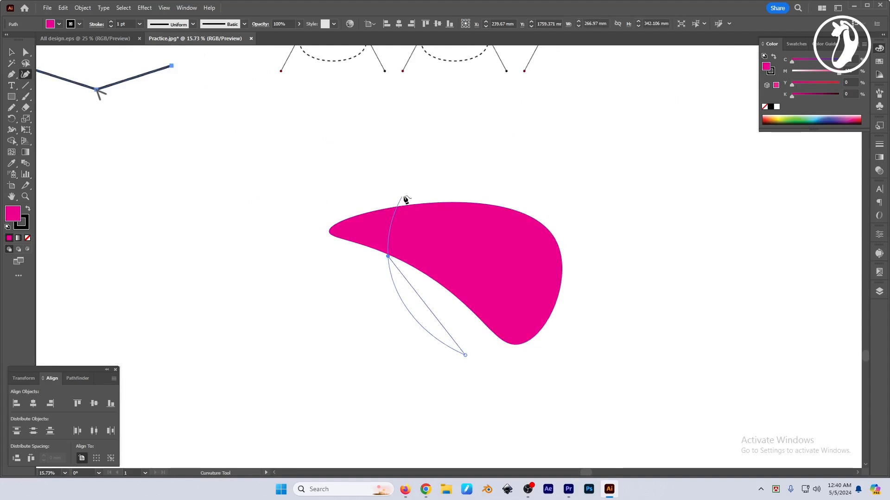
left_click(485, 157)
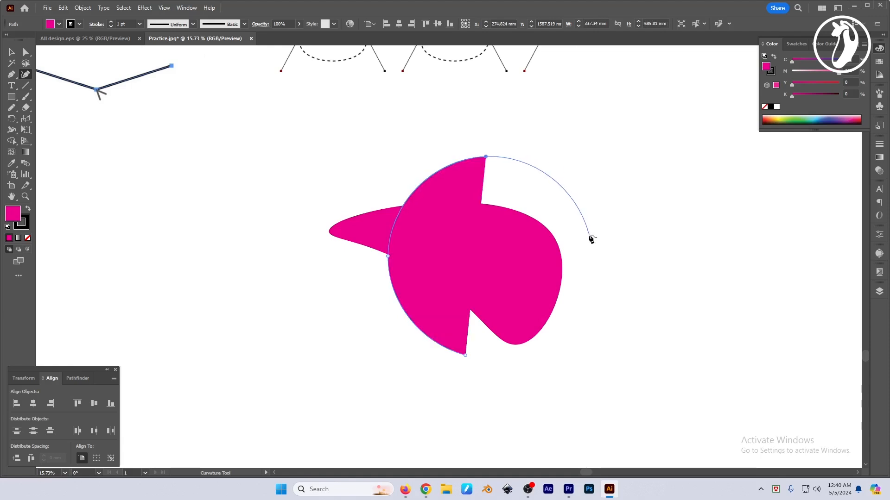
left_click(589, 235)
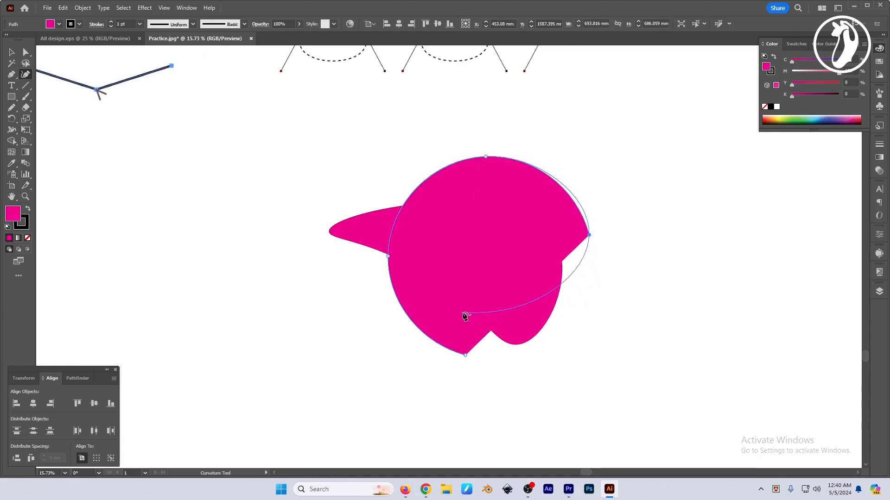
left_click(408, 282)
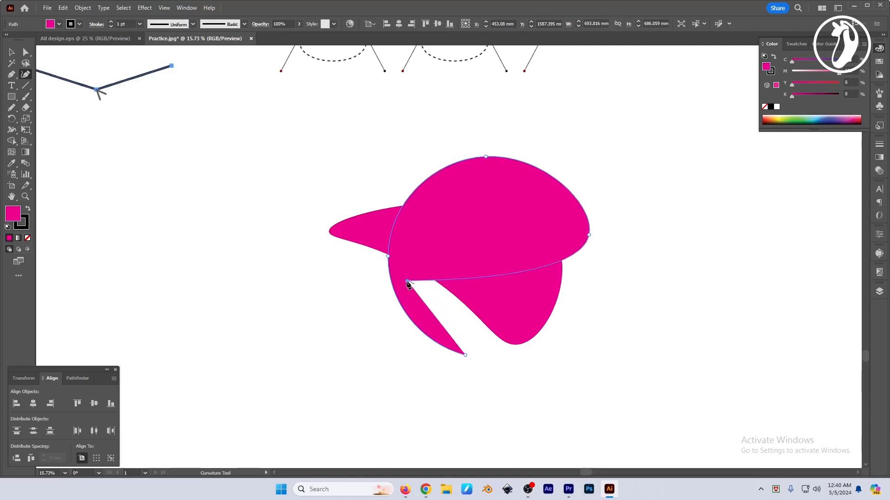
left_click_drag(408, 282, 447, 299)
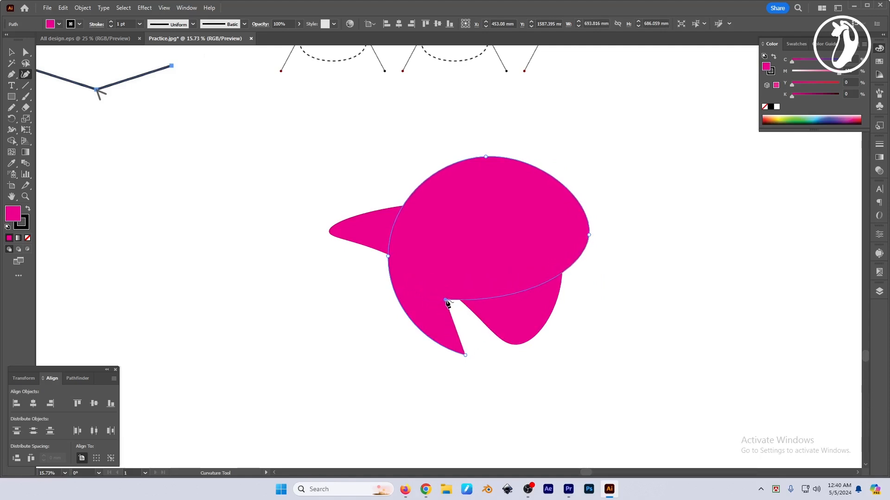
left_click(465, 355)
key("v")
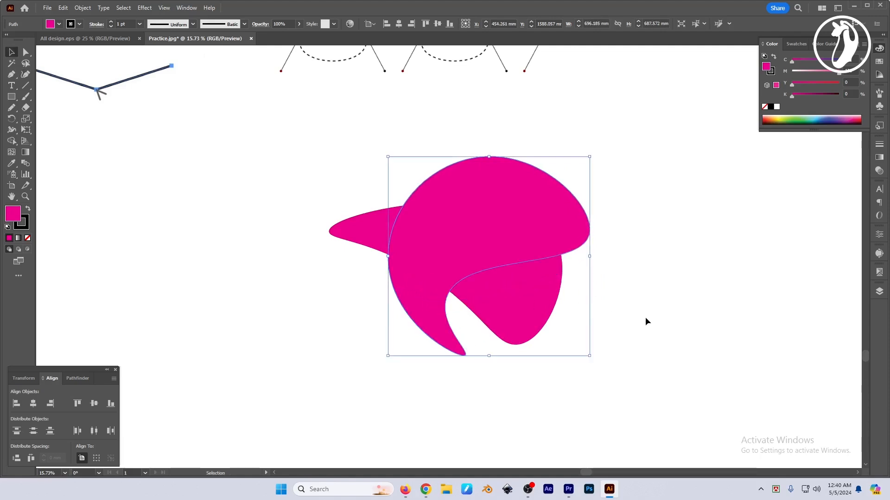
mouse_move(548, 217)
left_mouse_down()
mouse_move(550, 228)
mouse_move(750, 222)
mouse_move(770, 236)
mouse_move(531, 214)
mouse_move(541, 202)
left_mouse_up()
left_click(598, 304)
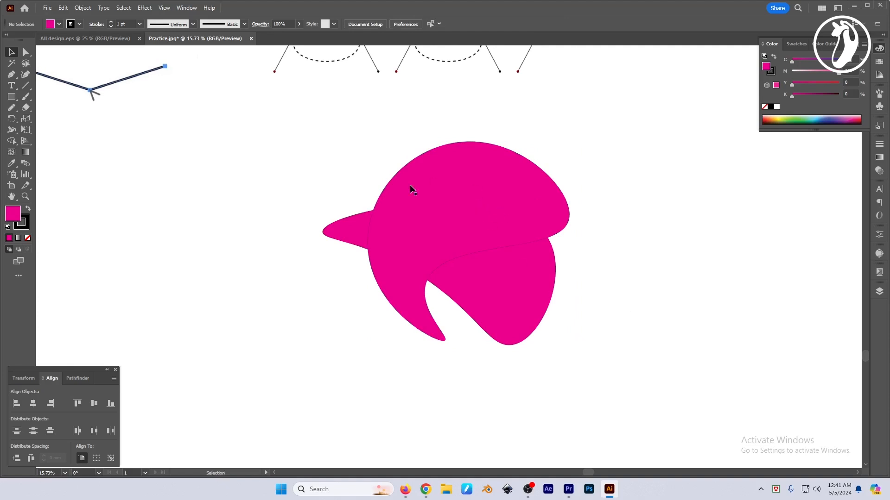
Step: Make a slightly offset copy of the round magenta shape, fill it with black and send it one level behind the original
left_click(502, 238)
scroll(502, 238, "up", 1, "alt")
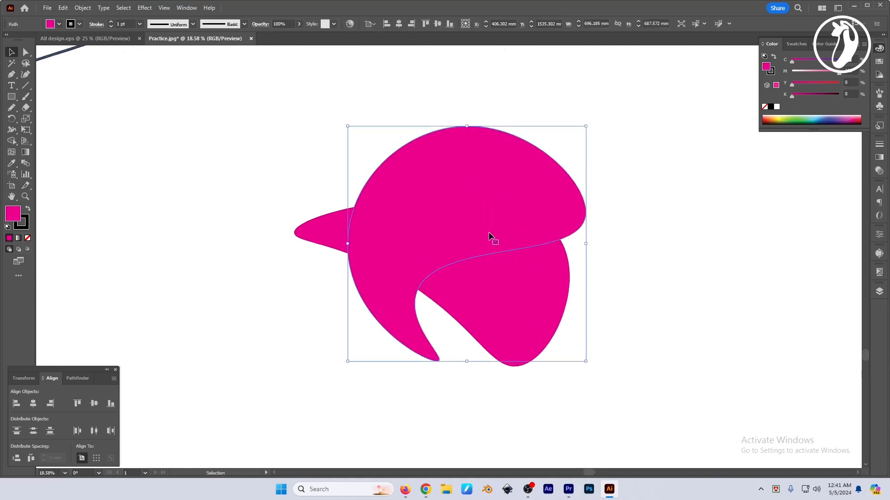
left_click(772, 107)
key("ctrl+[")
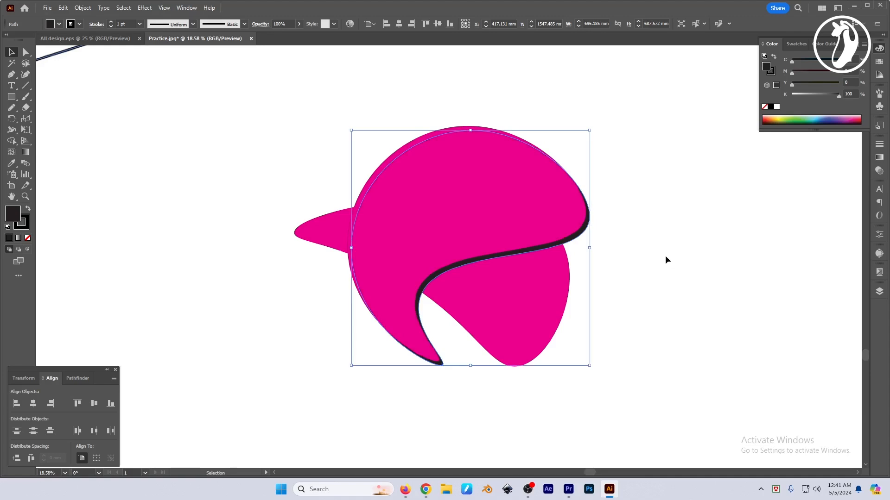
left_click(665, 257)
Step: Change the offset copy's fill to white, remove its stroke and deselect it
left_click(595, 231)
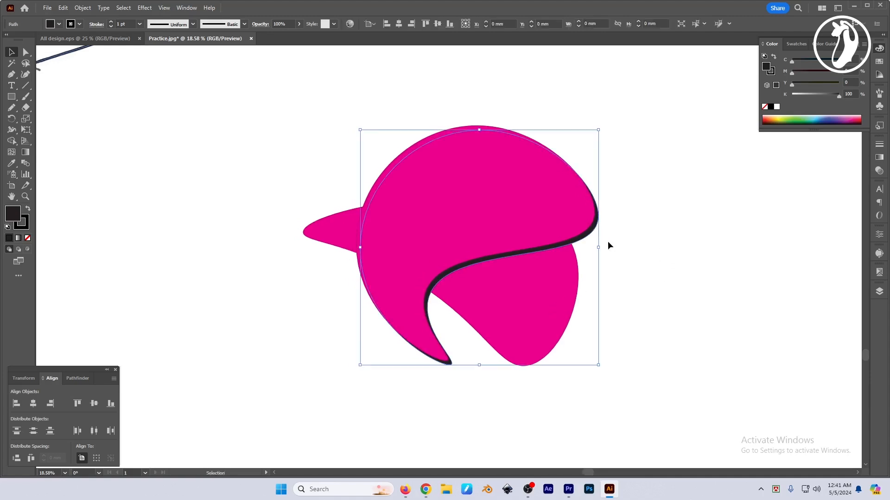
left_click(777, 107)
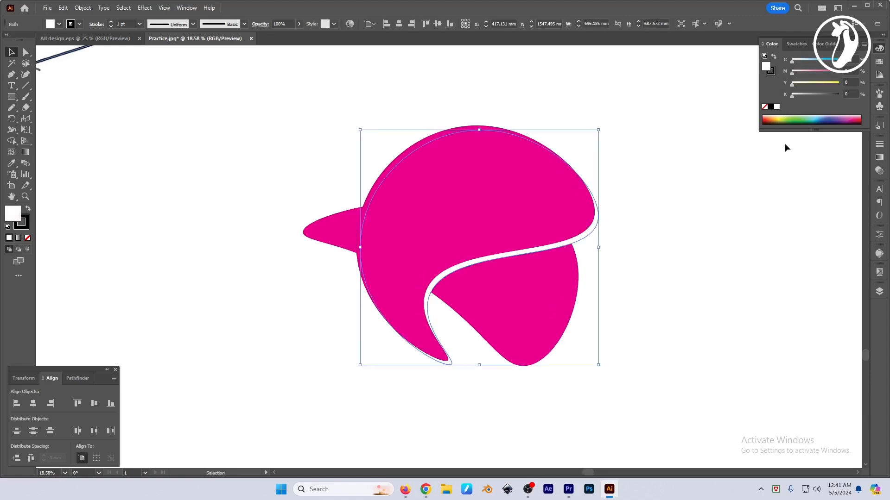
key("x")
key("/")
key("x")
left_click(687, 272)
Step: Shift the white copy slightly further from the round magenta shape to widen the white gap between the two magenta parts
scroll(687, 278, "down", 5)
mouse_move(650, 362)
left_mouse_down()
mouse_move(689, 362)
mouse_move(660, 360)
left_mouse_up()
scroll(696, 341, "up", 5)
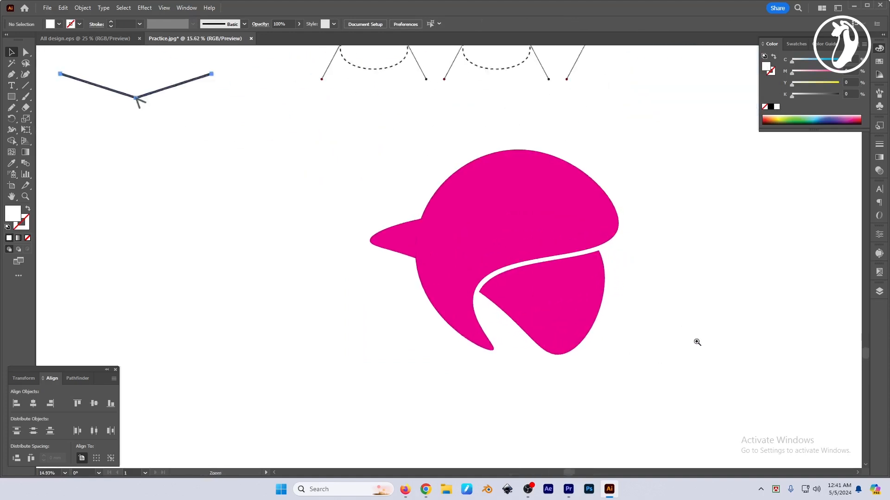
left_click_drag(679, 158, 596, 204)
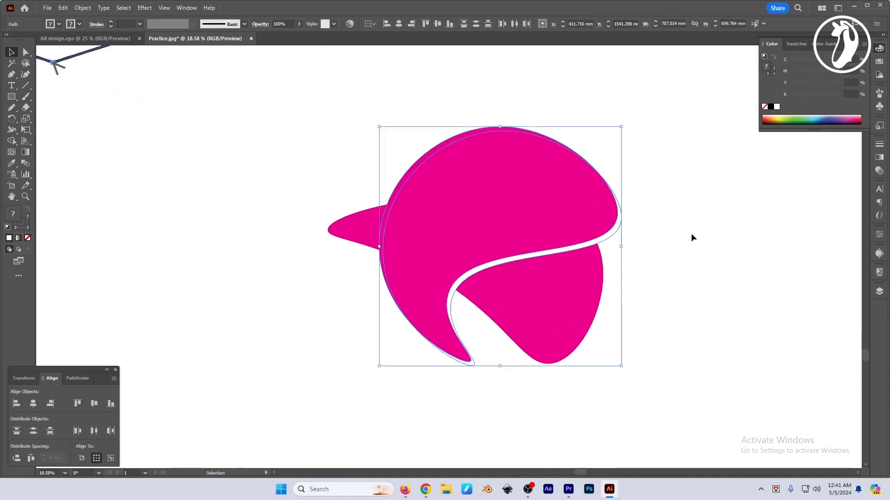
left_click(622, 238)
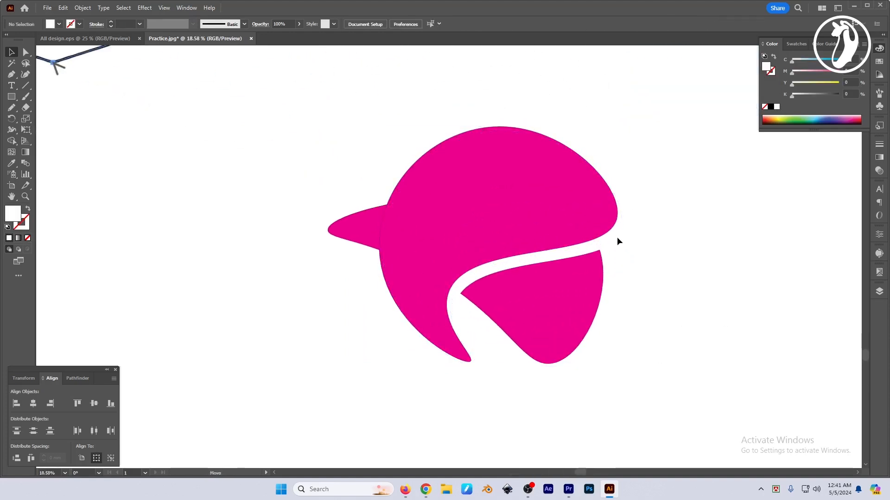
left_click(617, 238)
left_click(686, 277)
scroll(708, 308, "down", 3)
left_click_drag(718, 319, 686, 315)
scroll(670, 320, "down", 3)
scroll(635, 299, "up", 3)
left_click_drag(689, 315, 656, 315)
left_click_drag(656, 316, 683, 320)
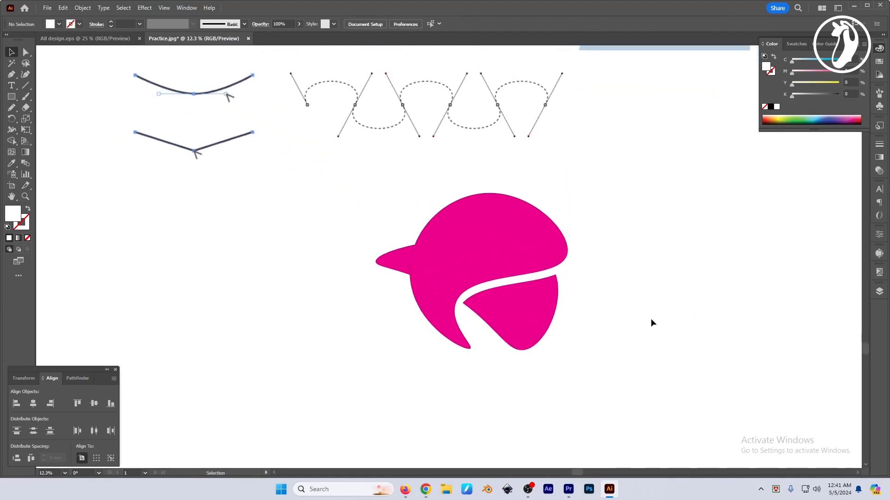
left_click_drag(644, 309, 653, 313)
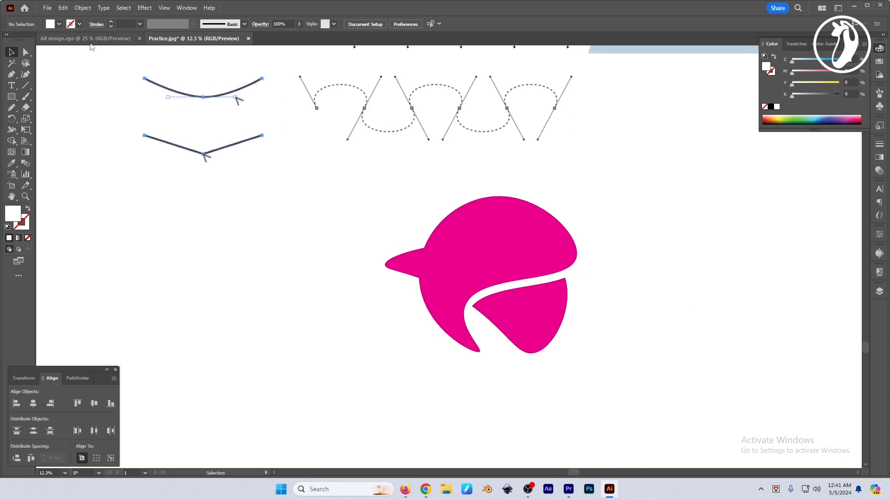
left_click(12, 75)
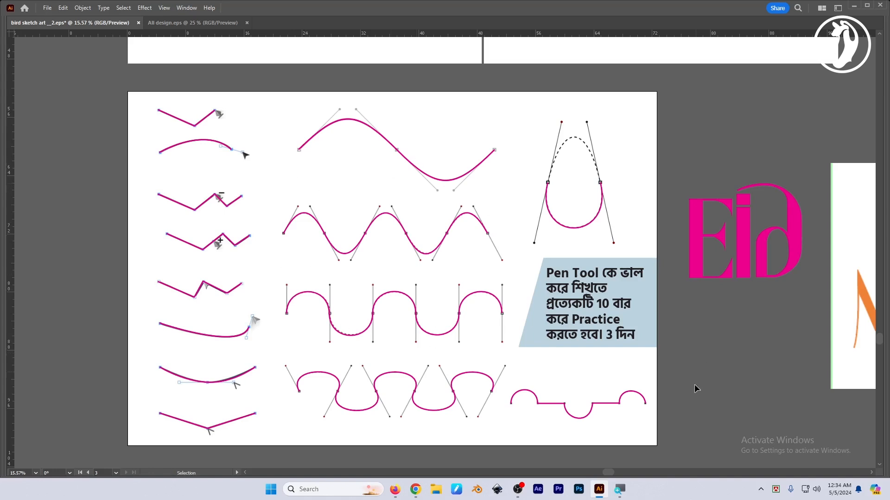
left_click_drag(719, 364, 726, 365)
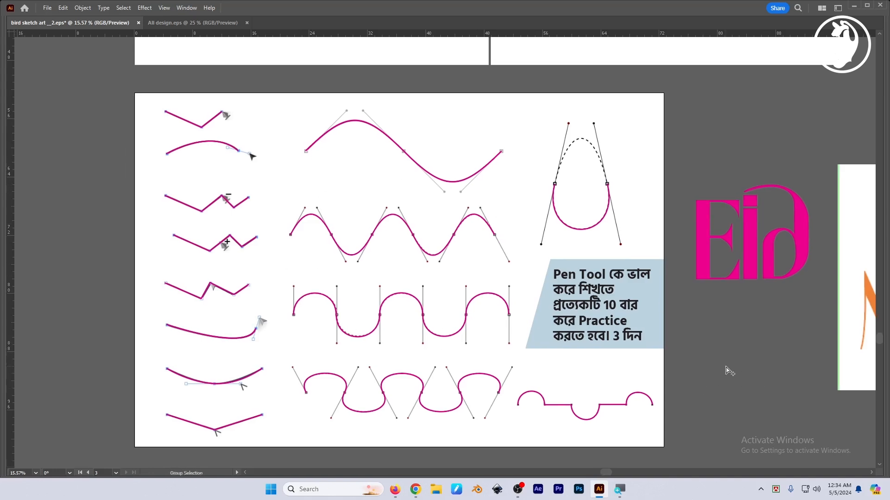